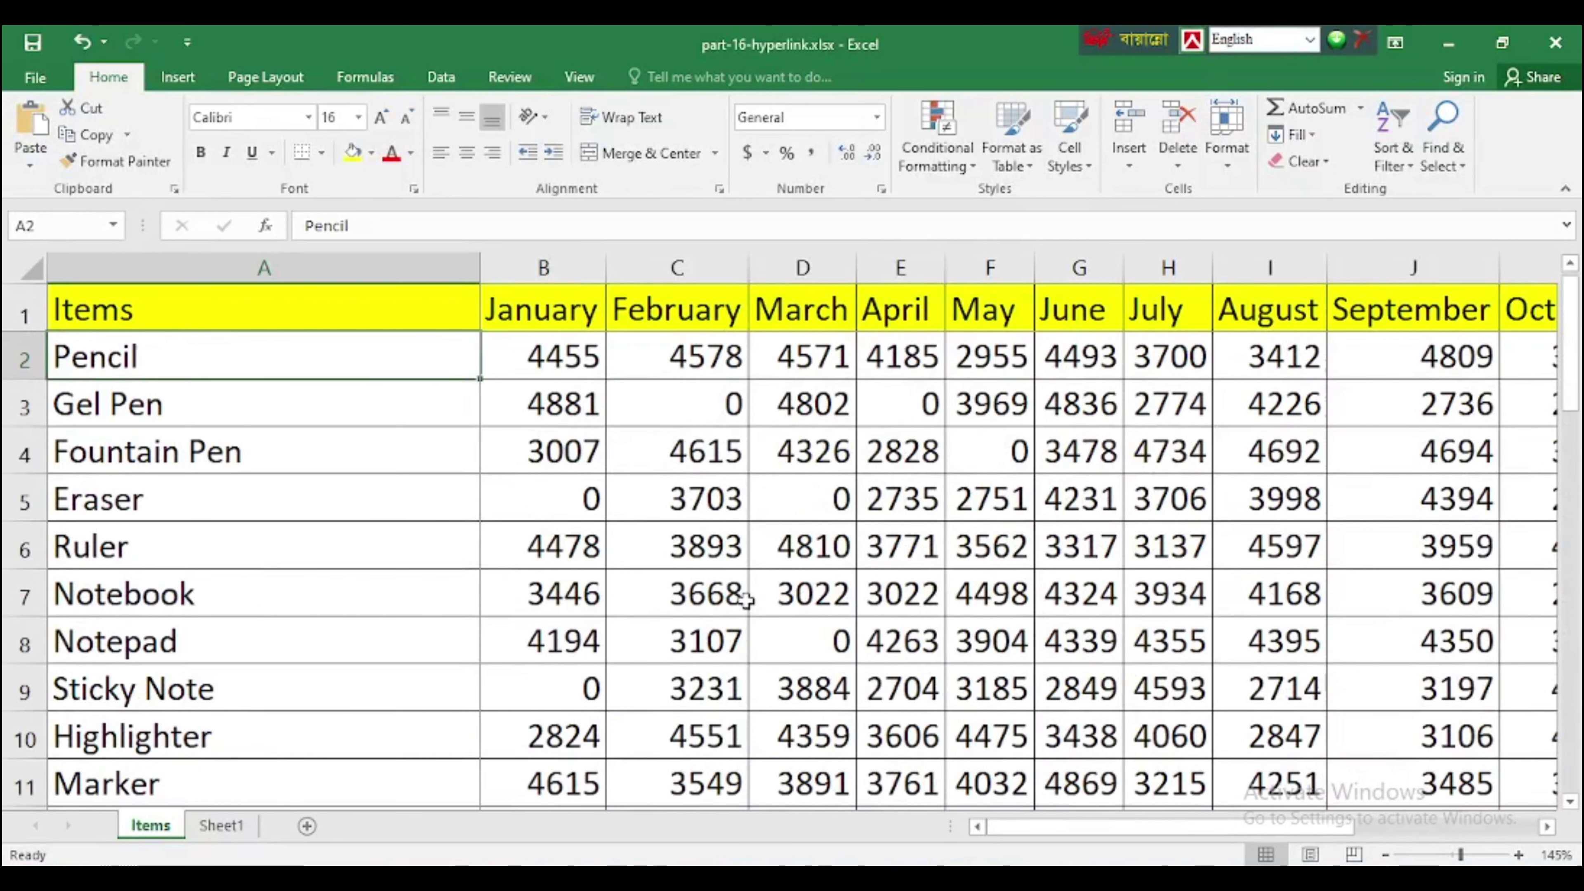
Start inserting a hyperlink on the Pencil cell A2, choosing a place in this document as the link type
left_click(502, 495)
left_click(292, 369)
right_click(288, 361)
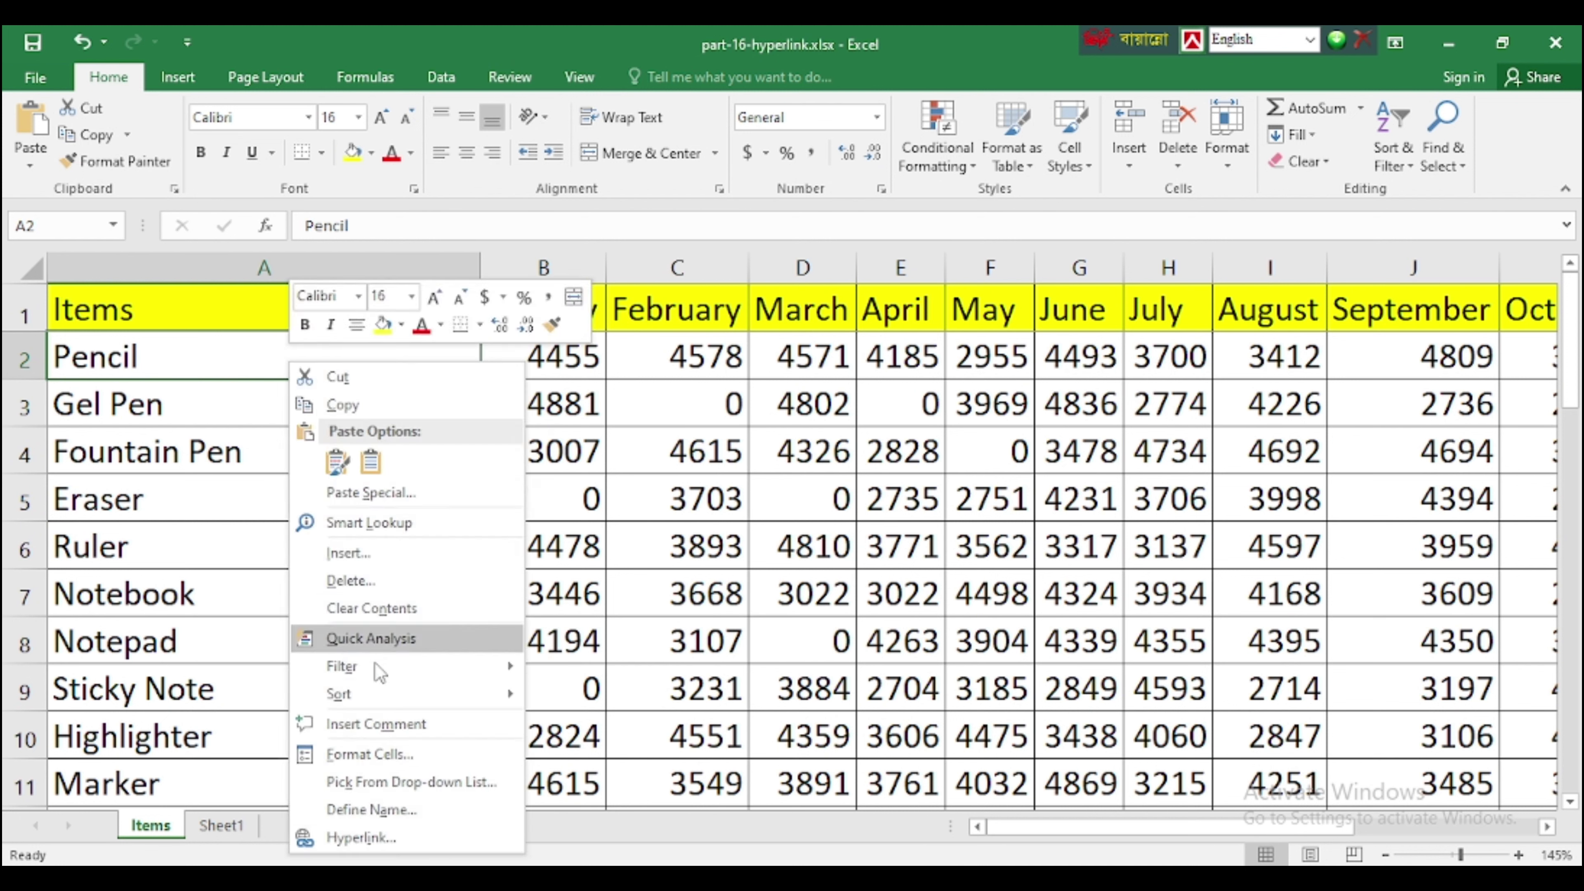
left_click(347, 836)
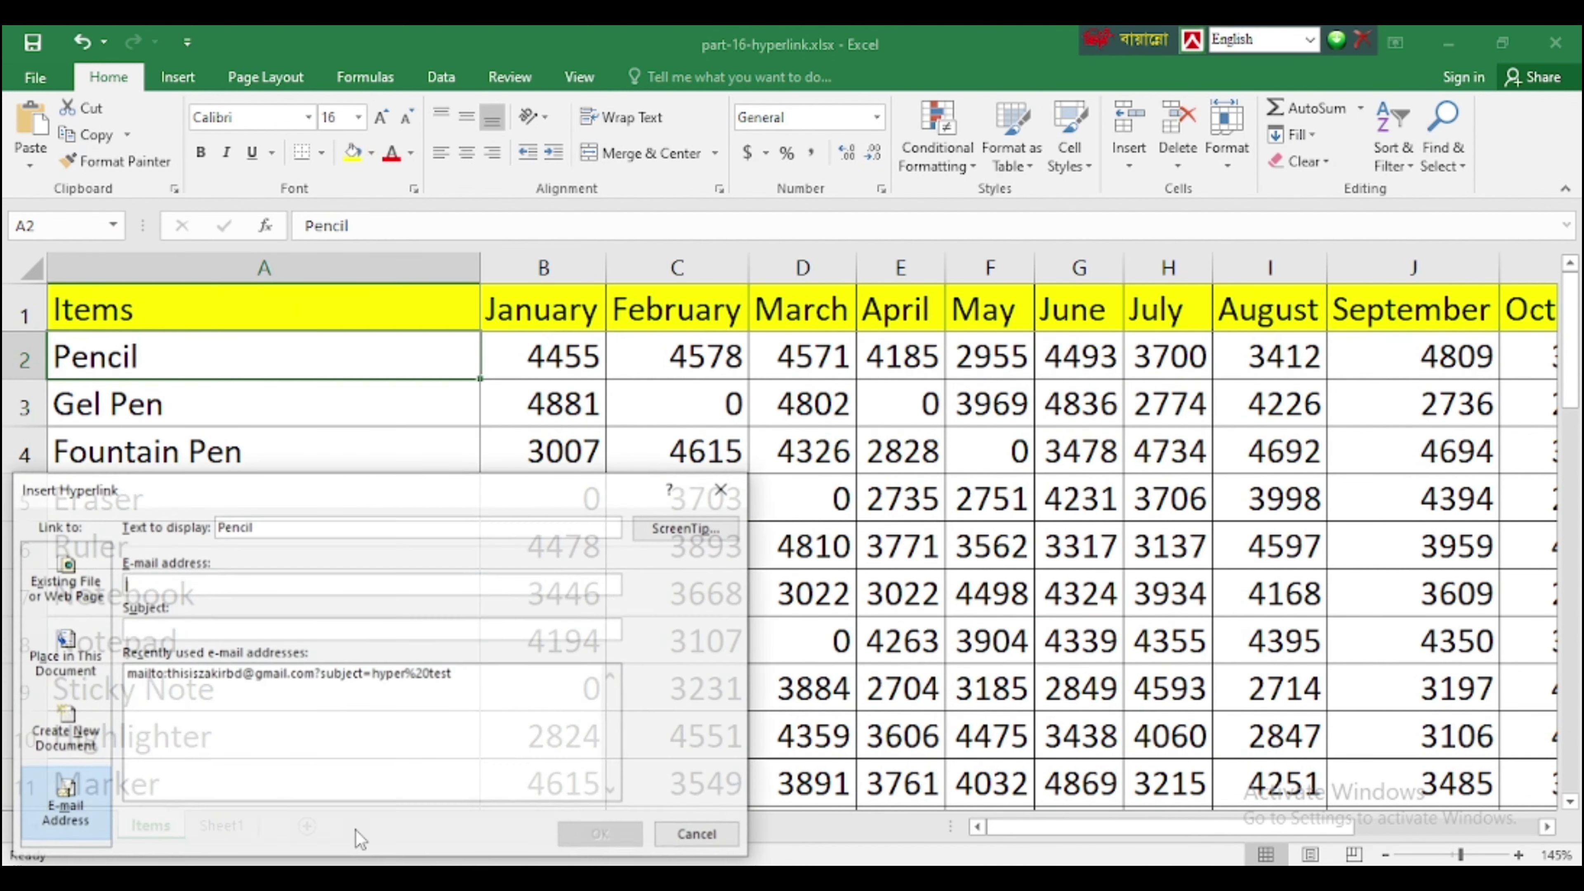
left_click_drag(383, 486, 741, 369)
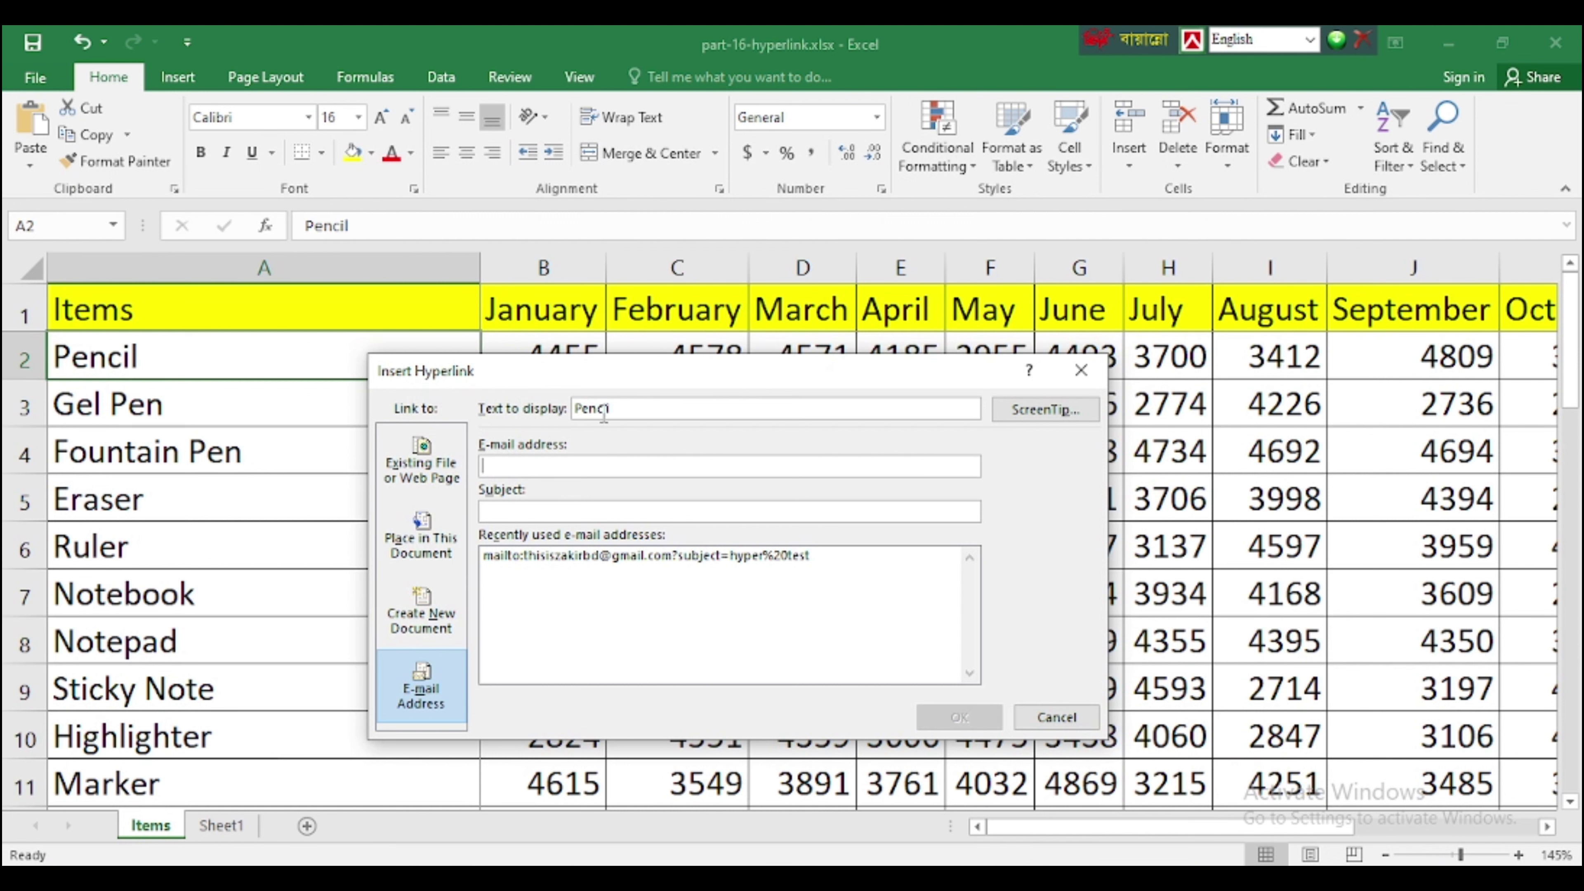
left_click_drag(624, 409, 564, 410)
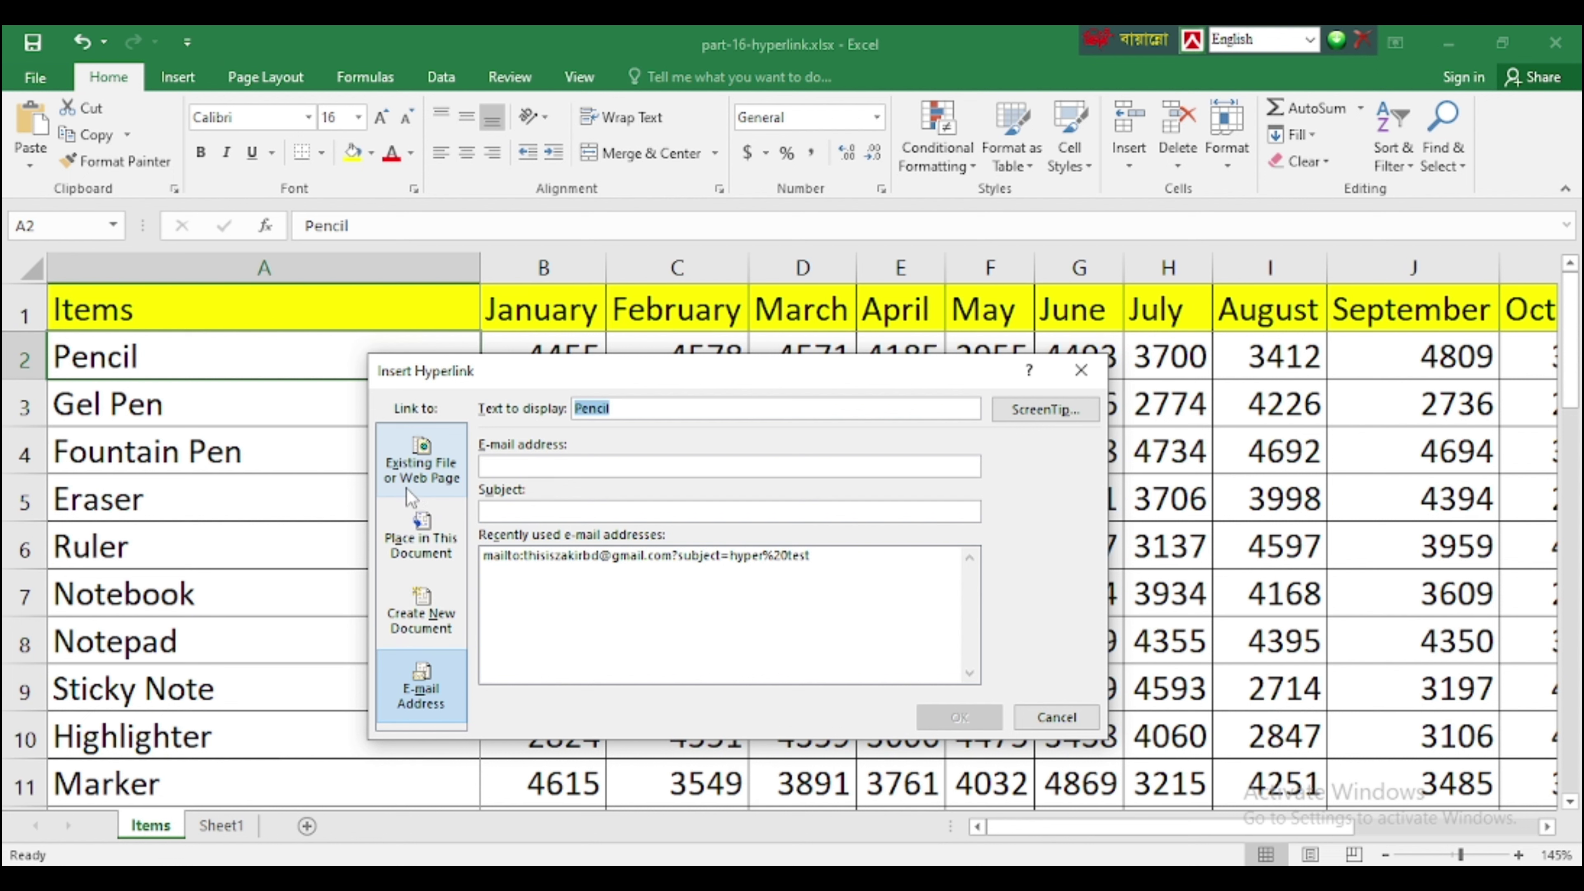
left_click(428, 455)
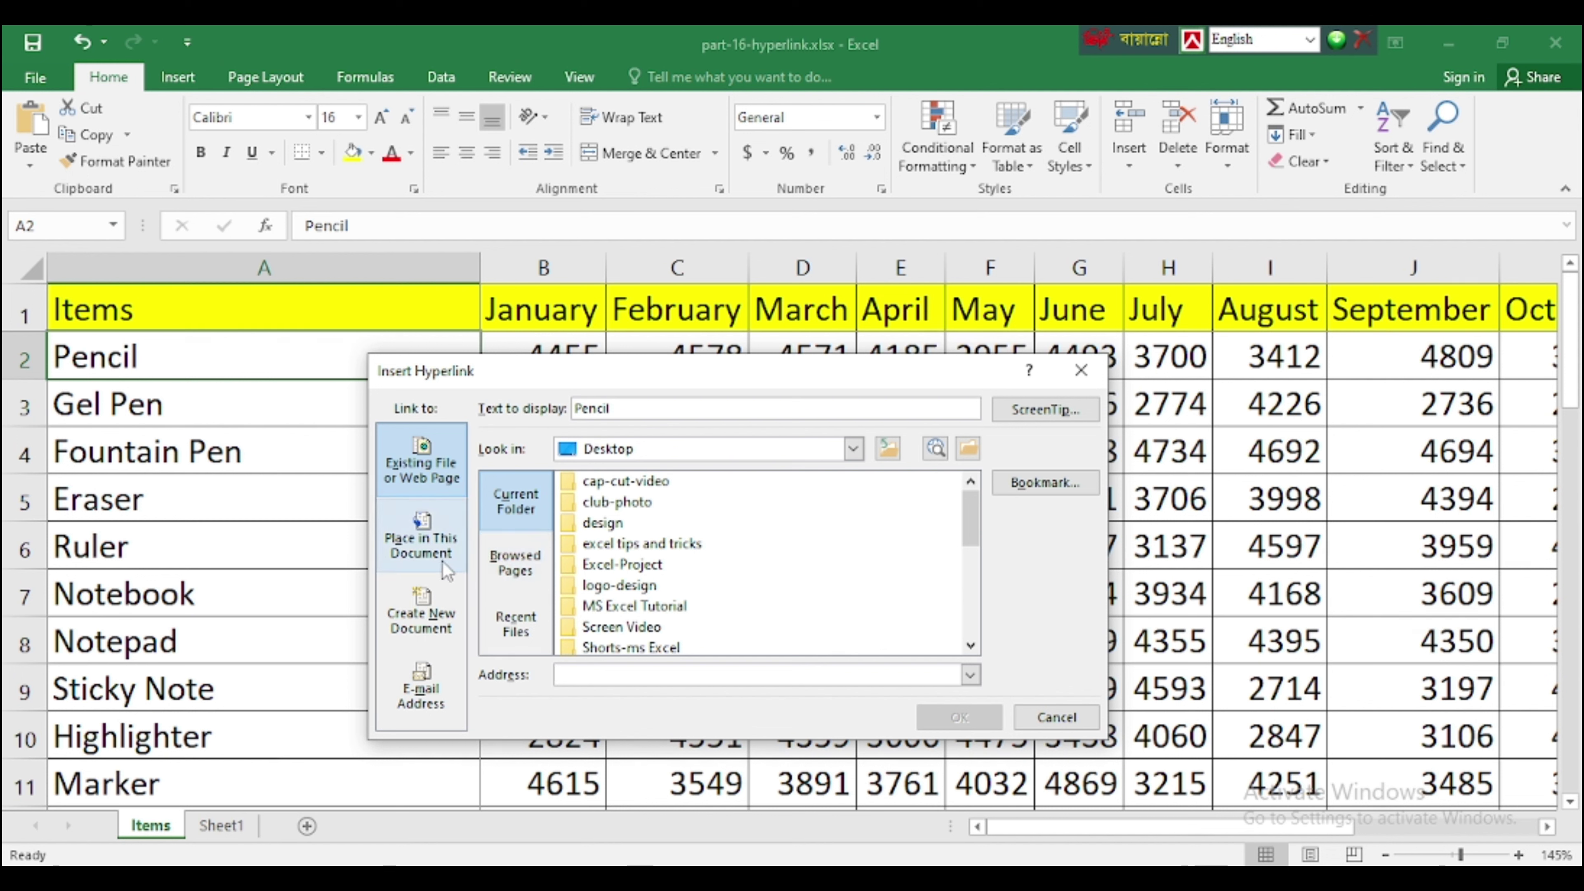
left_click(423, 524)
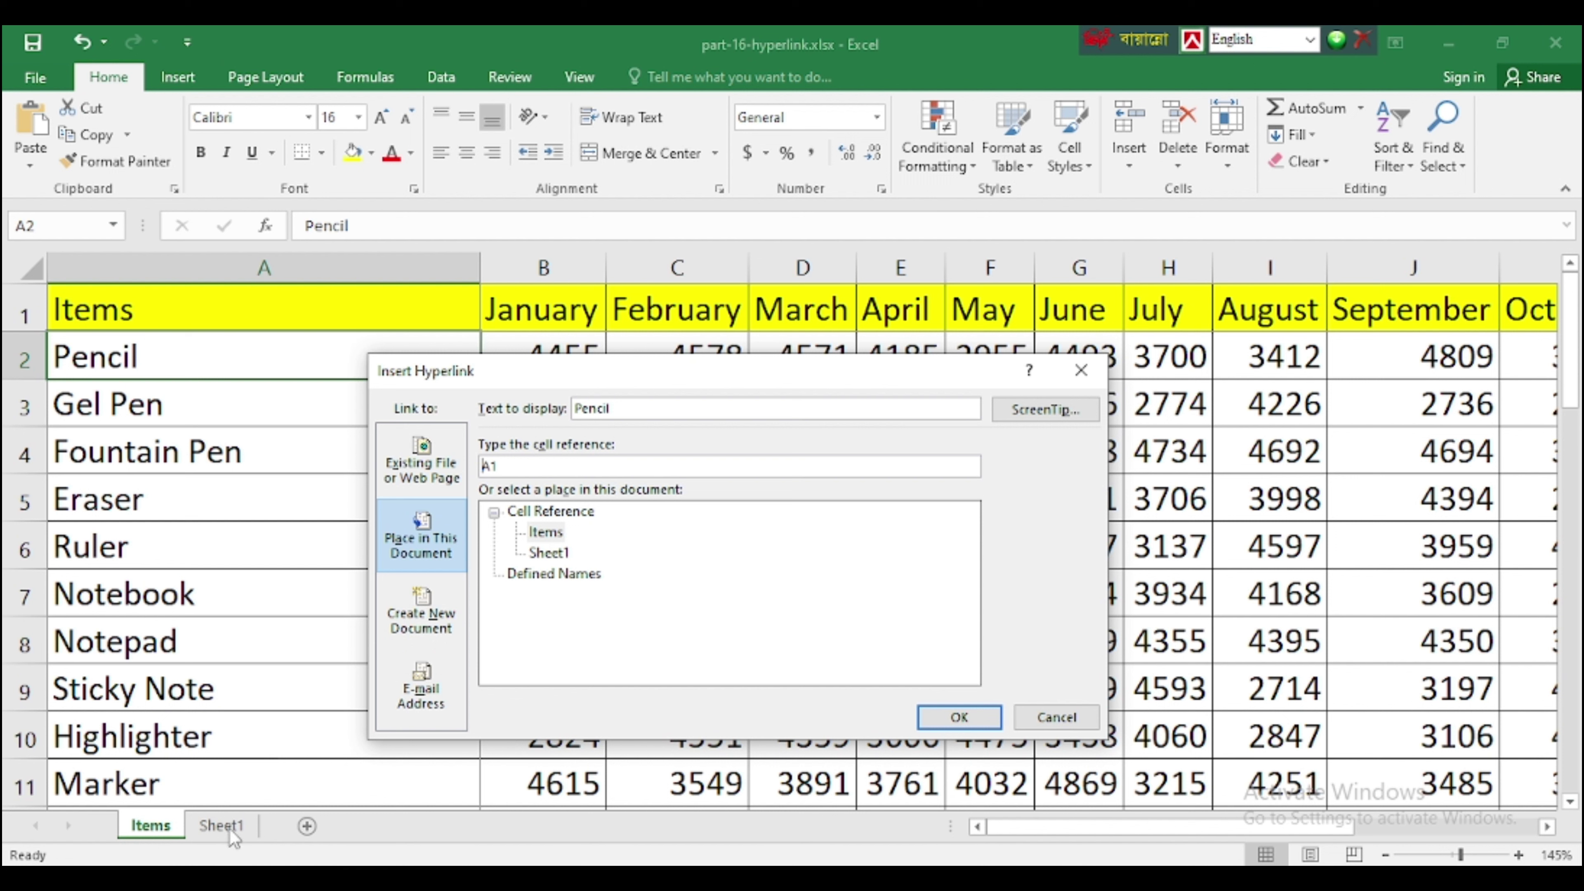
Set the link target to cell J10 on the Items sheet and create the hyperlink
left_click(547, 536)
left_click(507, 466)
key("BackSpace")
key("BackSpace")
left_click_drag(492, 467, 466, 469)
left_click(958, 718)
left_click(787, 587)
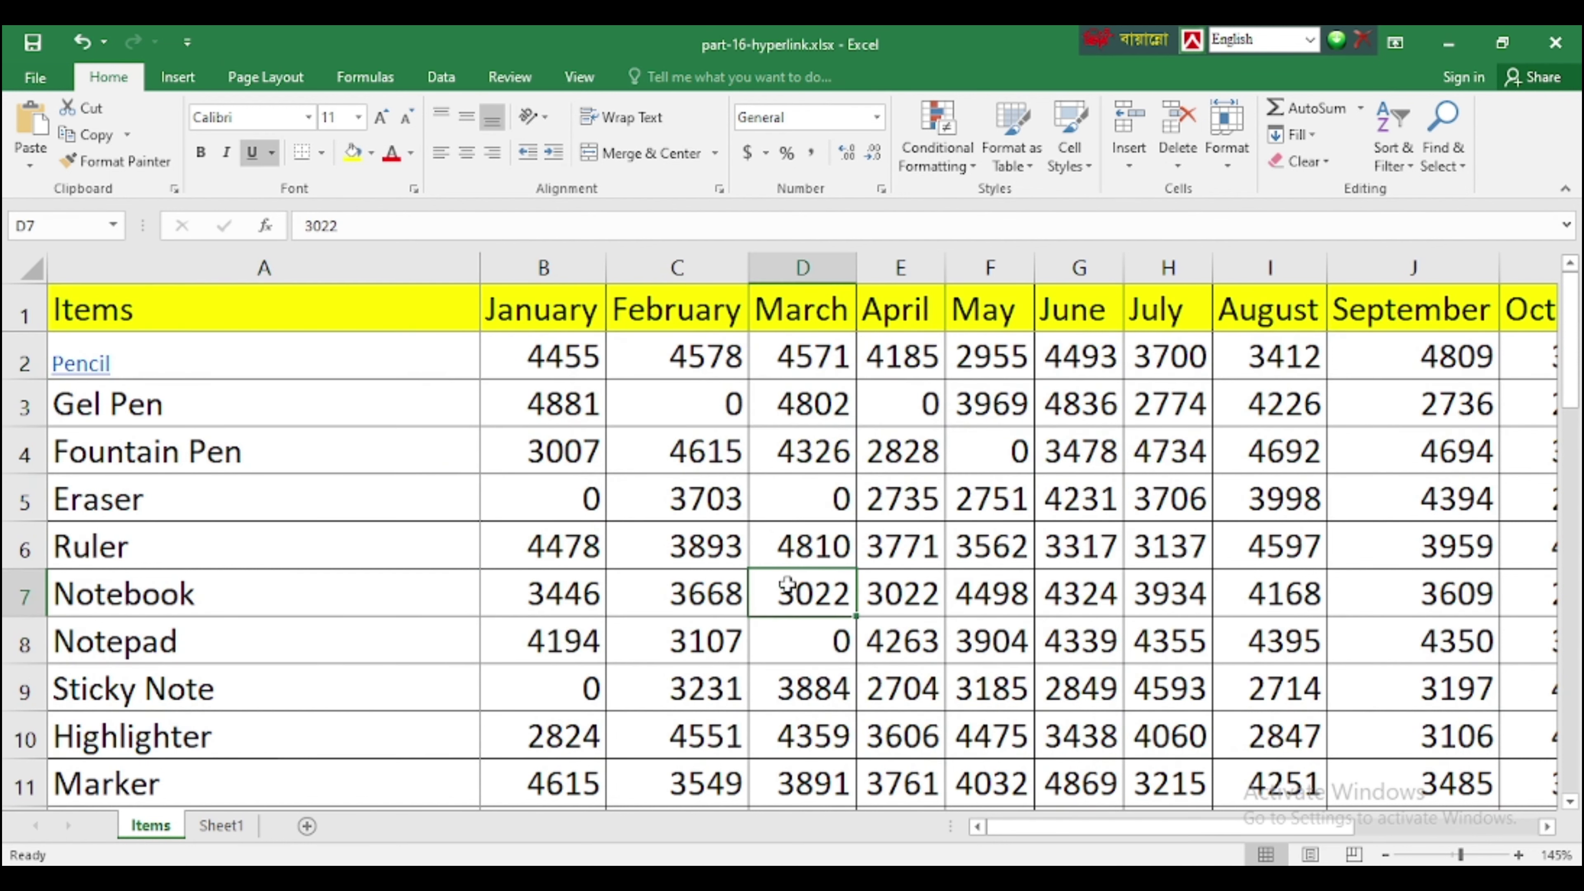
Check the Pencil hyperlink's target and follow the link
mouse_move(88, 366)
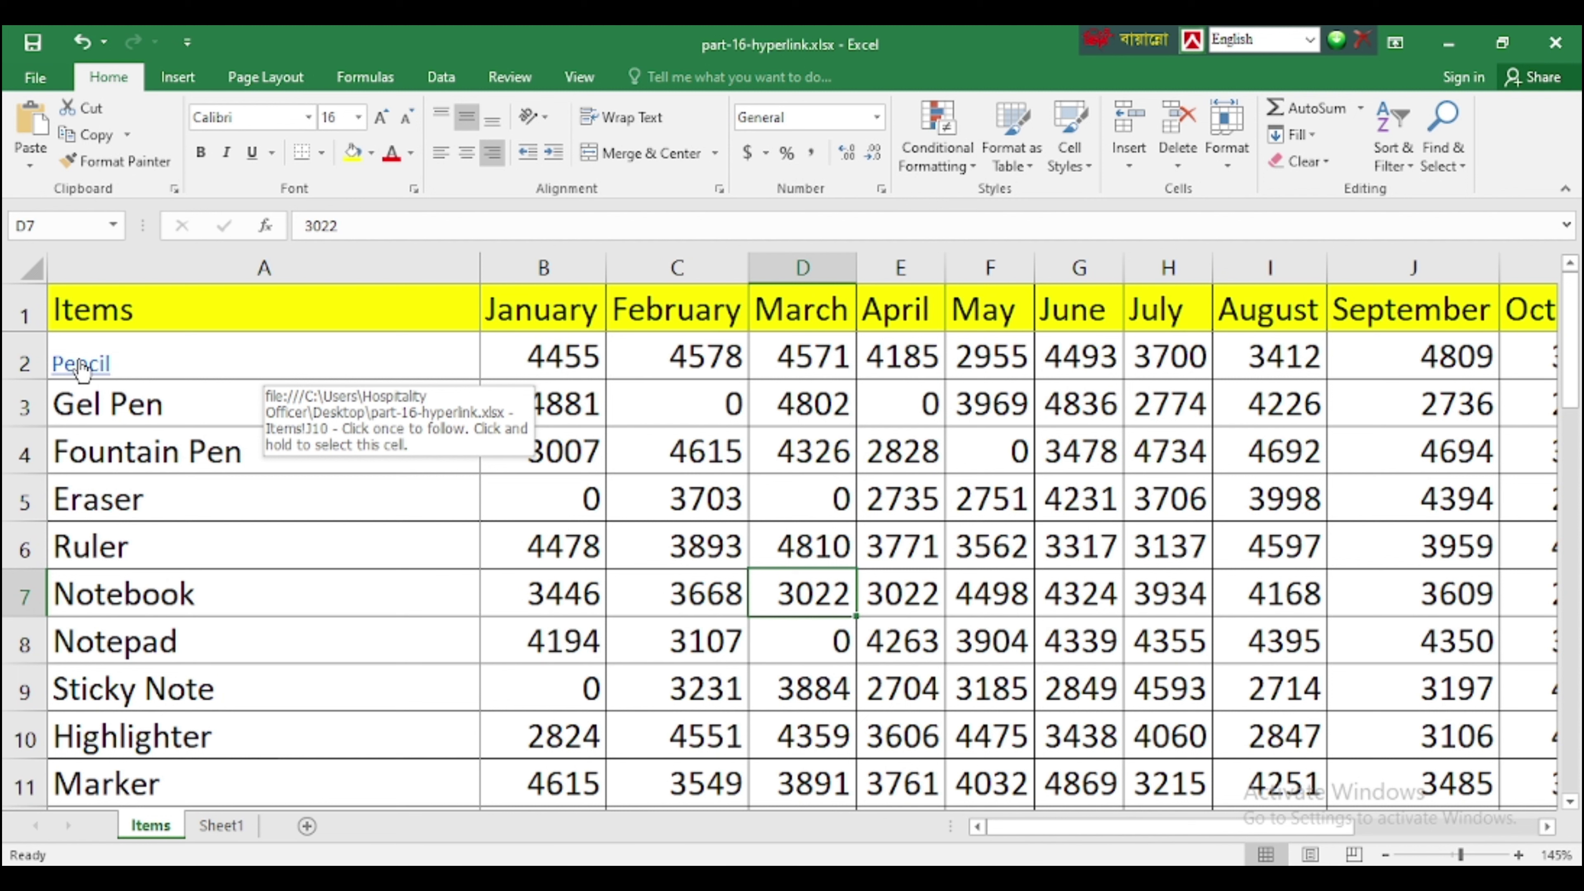
left_click(203, 356)
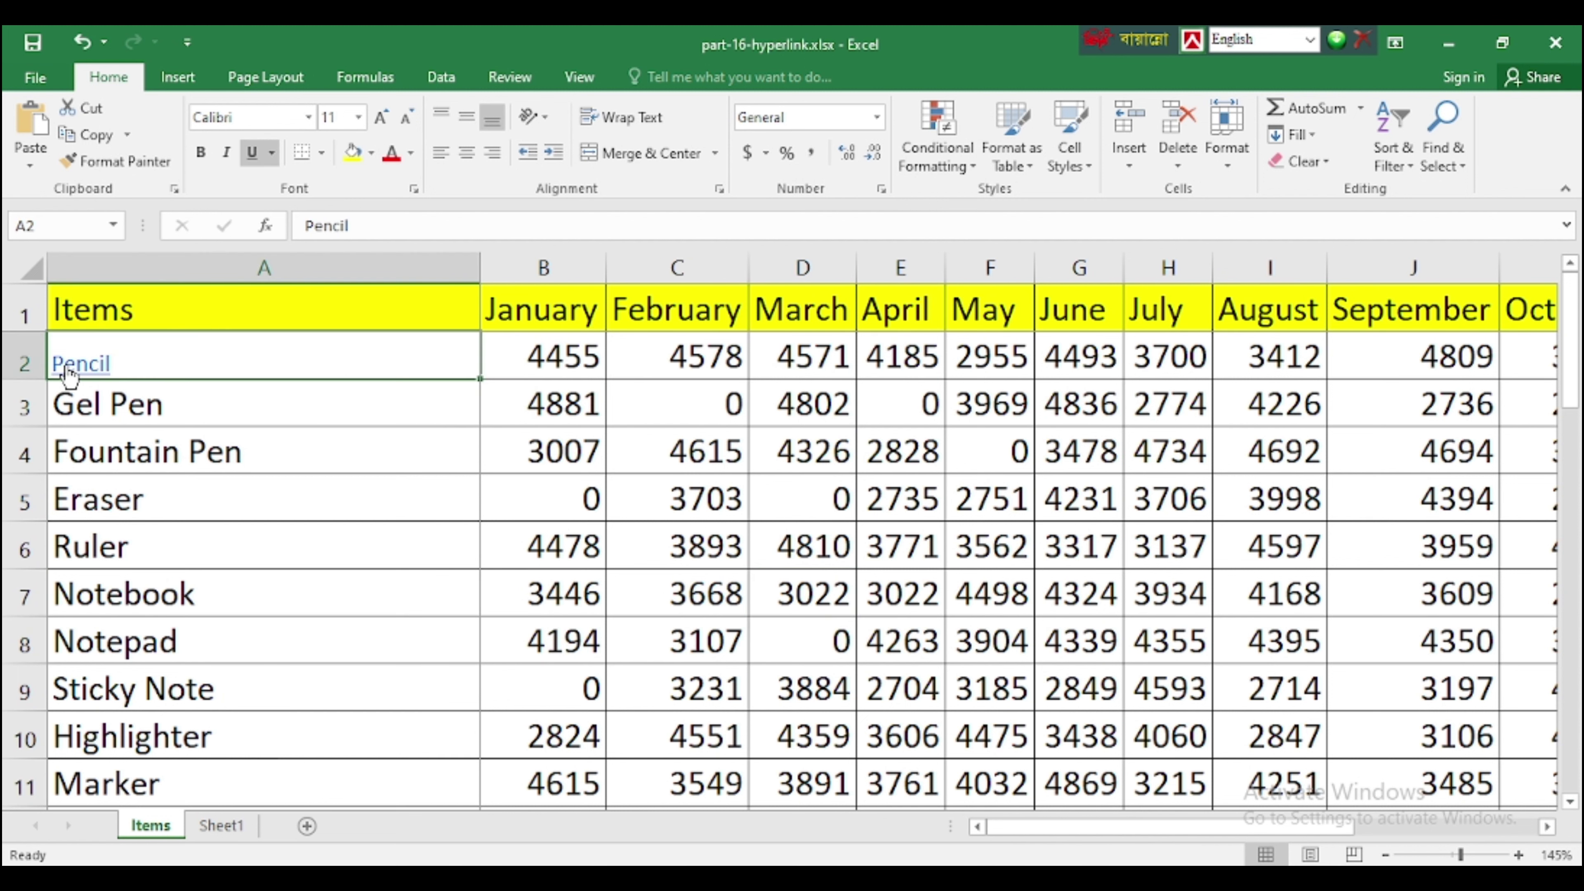
left_click(91, 368)
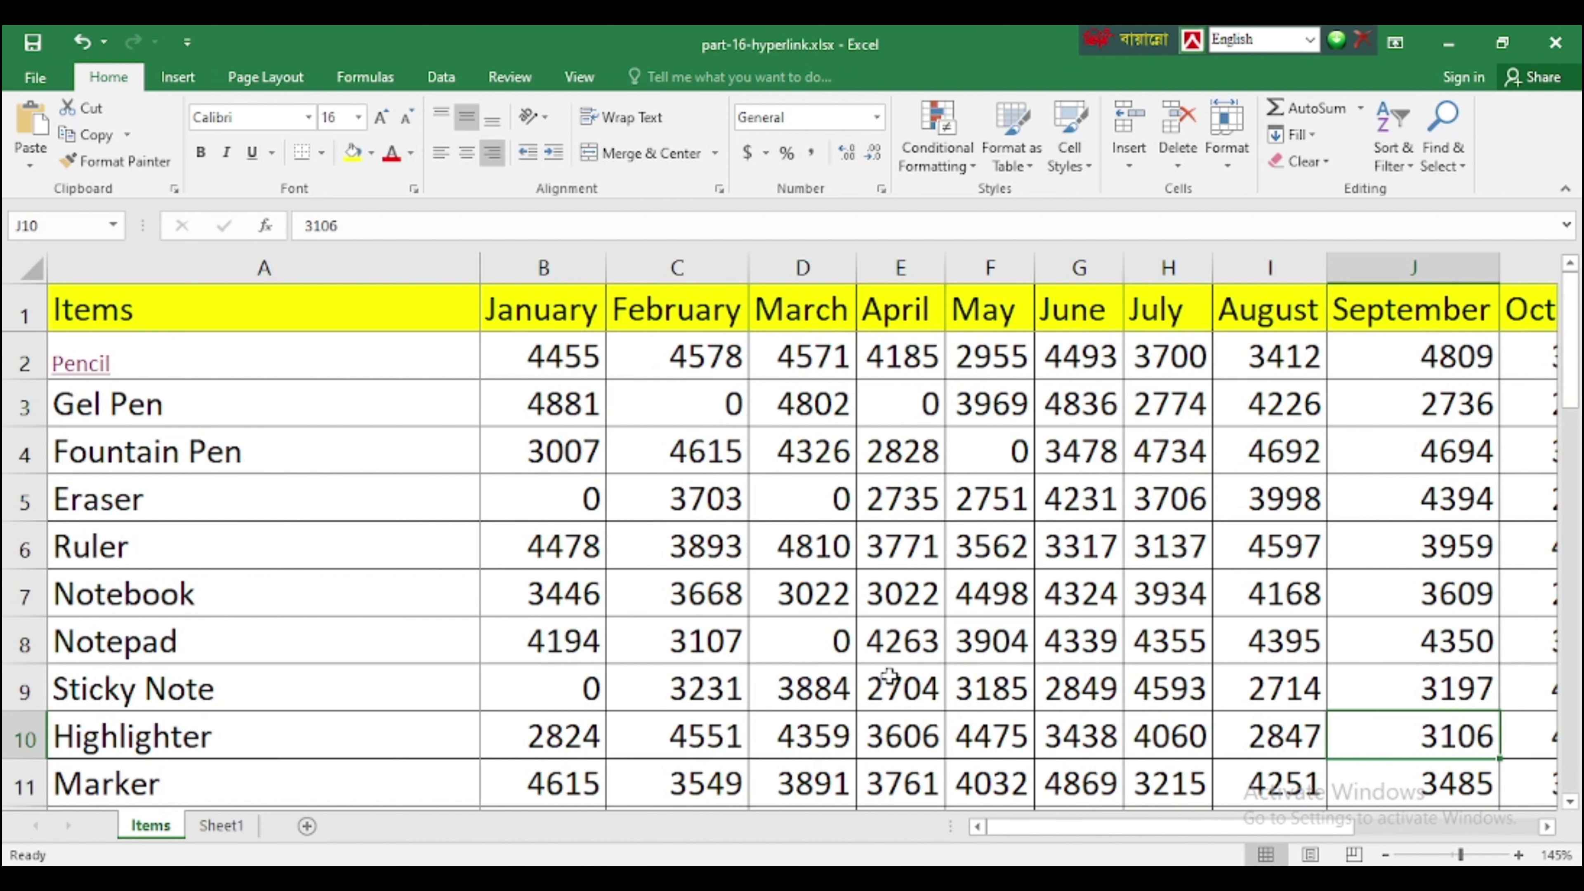
Insert a hyperlink on the Gel Pen cell A3 that points to cell K12 of Sheet1
left_click(156, 406)
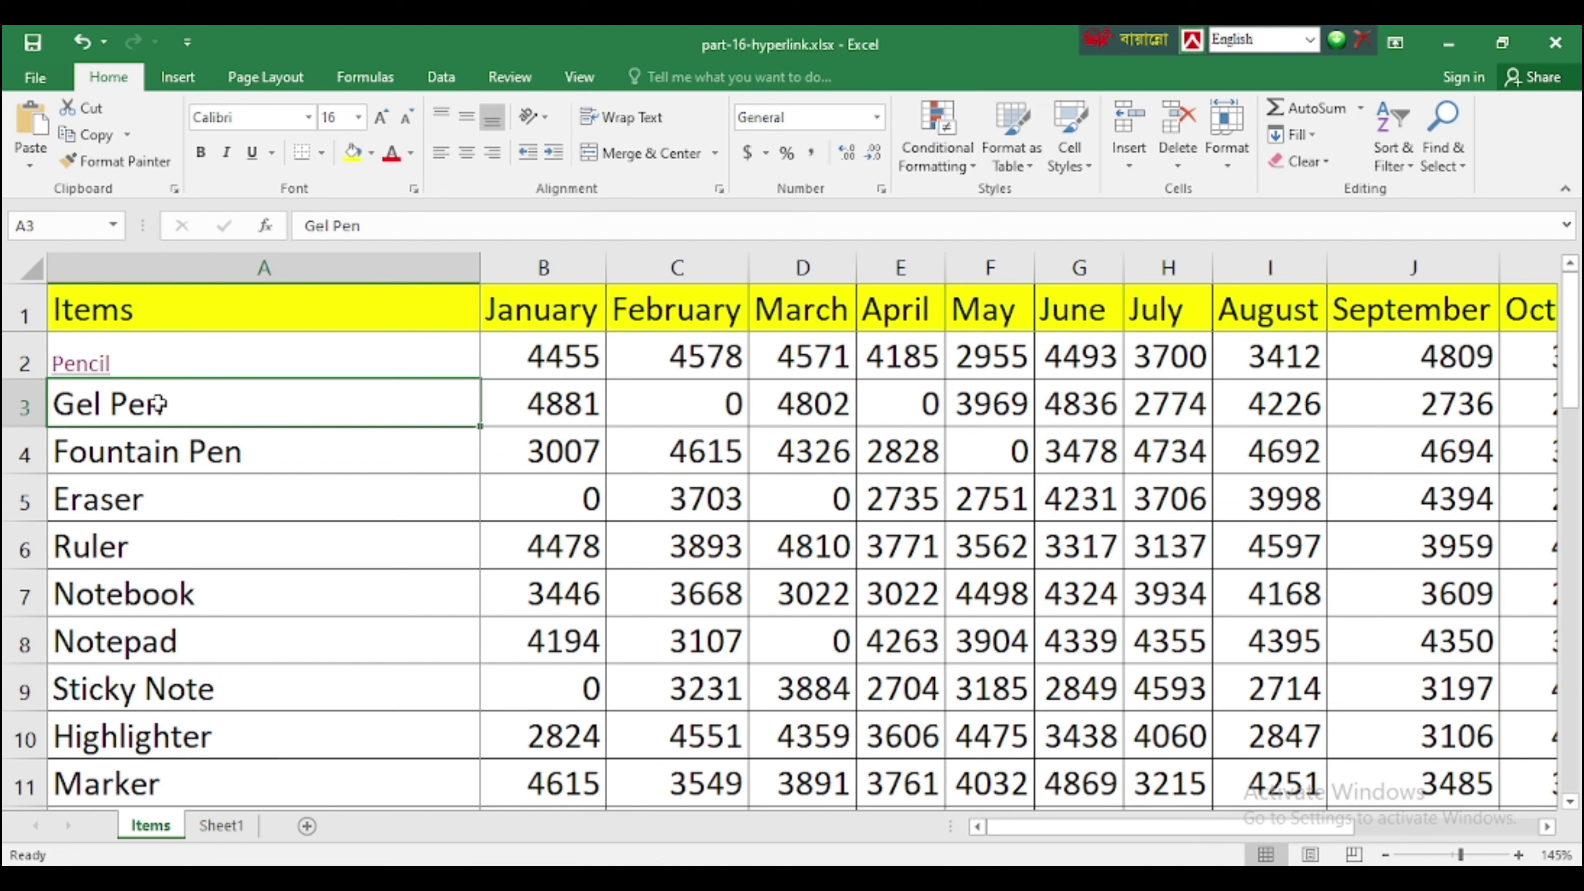
right_click(188, 407)
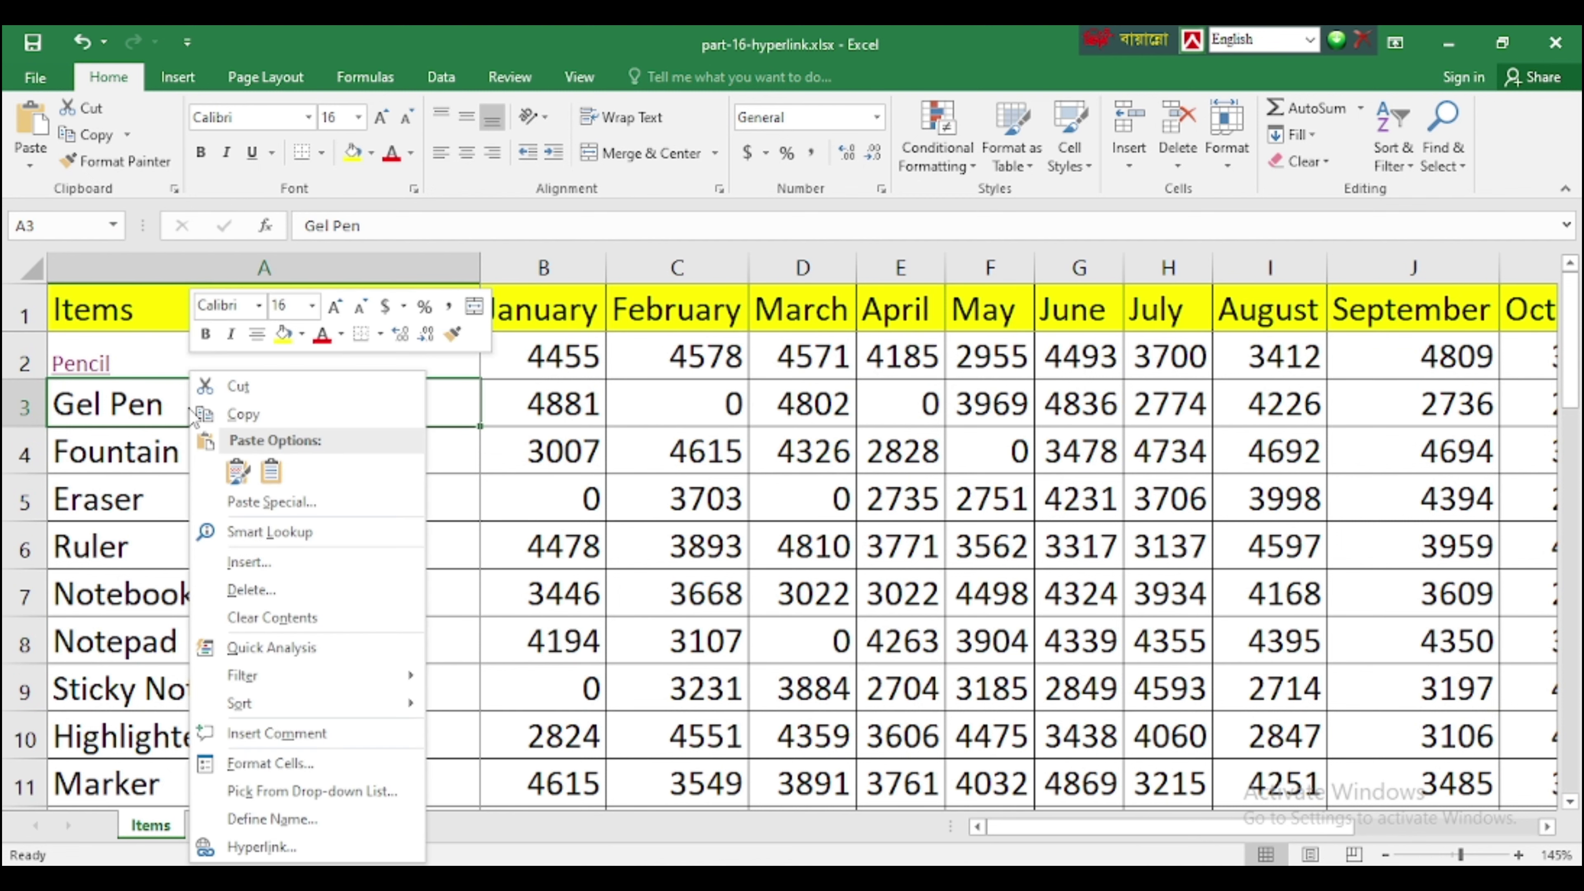
left_click(242, 843)
left_click_drag(351, 504, 625, 413)
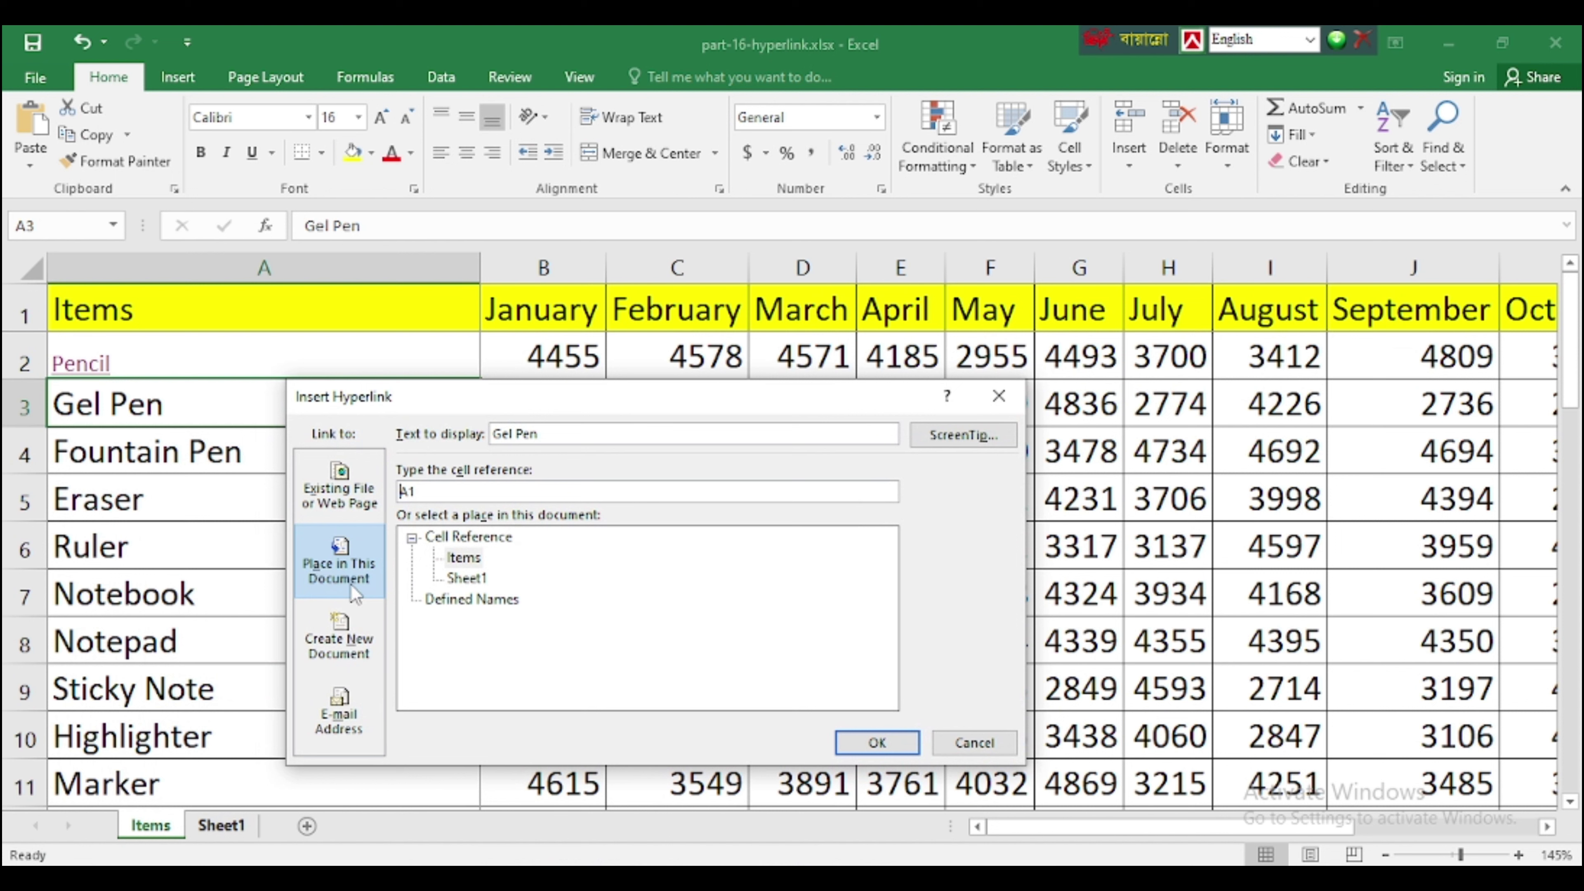
left_click(466, 579)
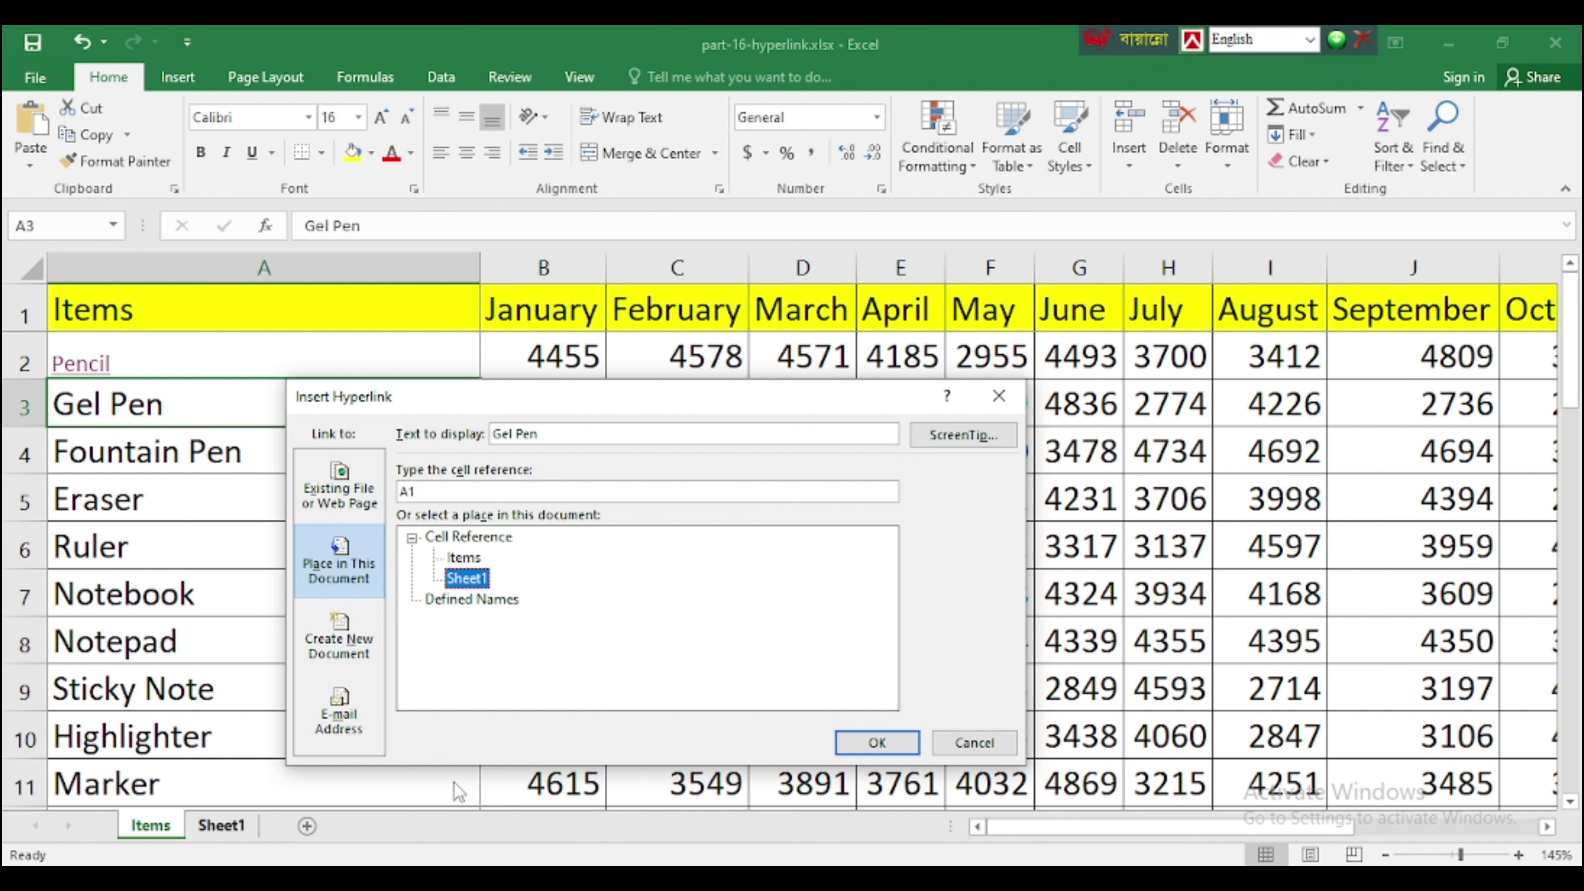
left_click(402, 491)
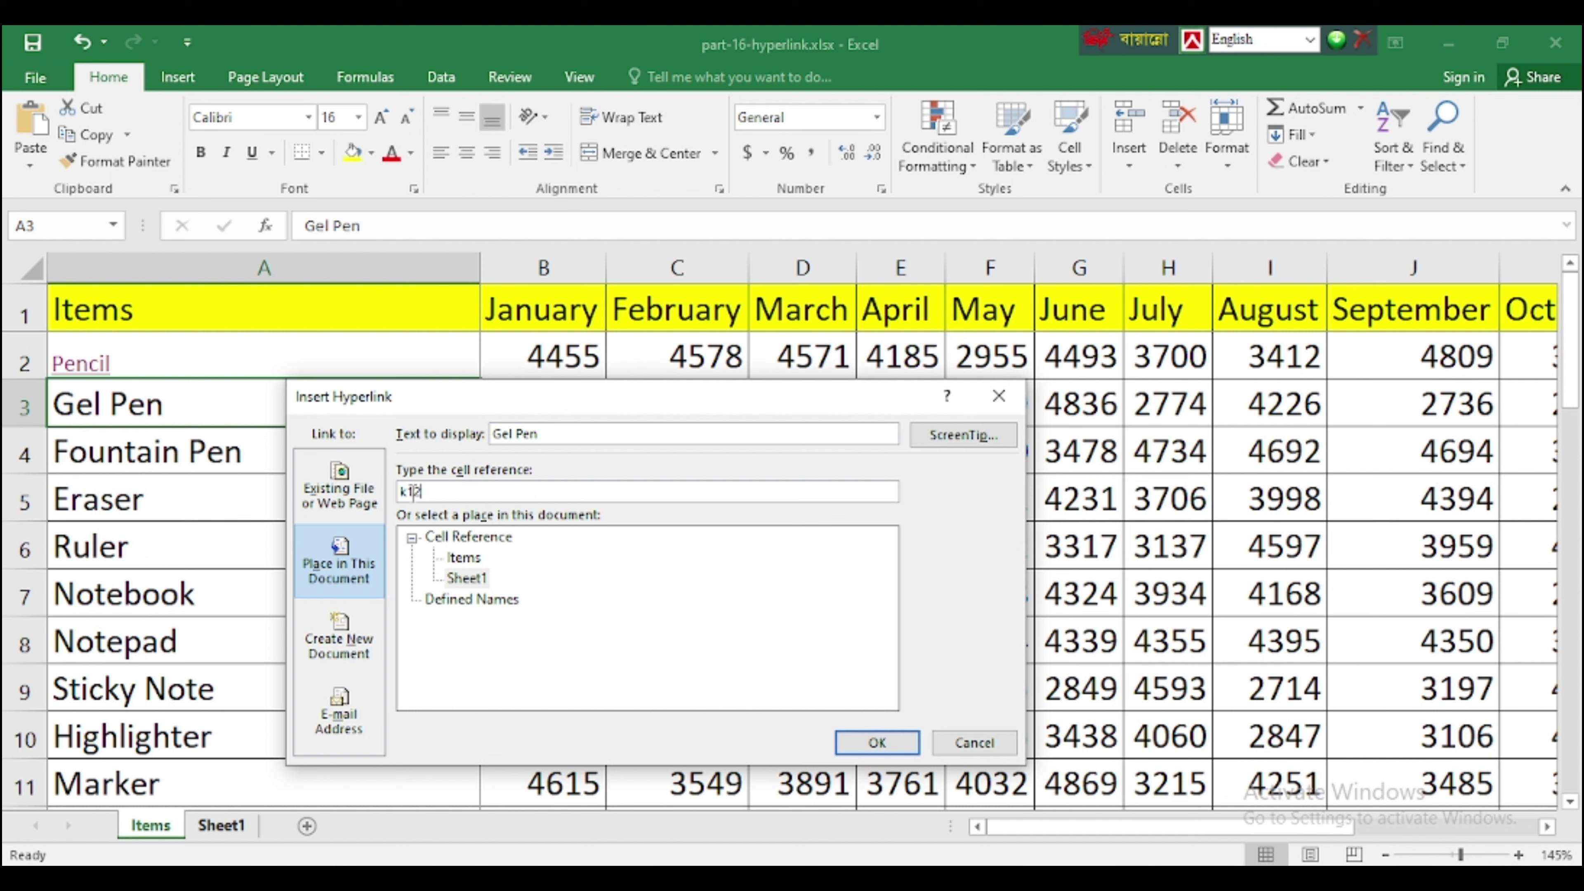
left_click(849, 744)
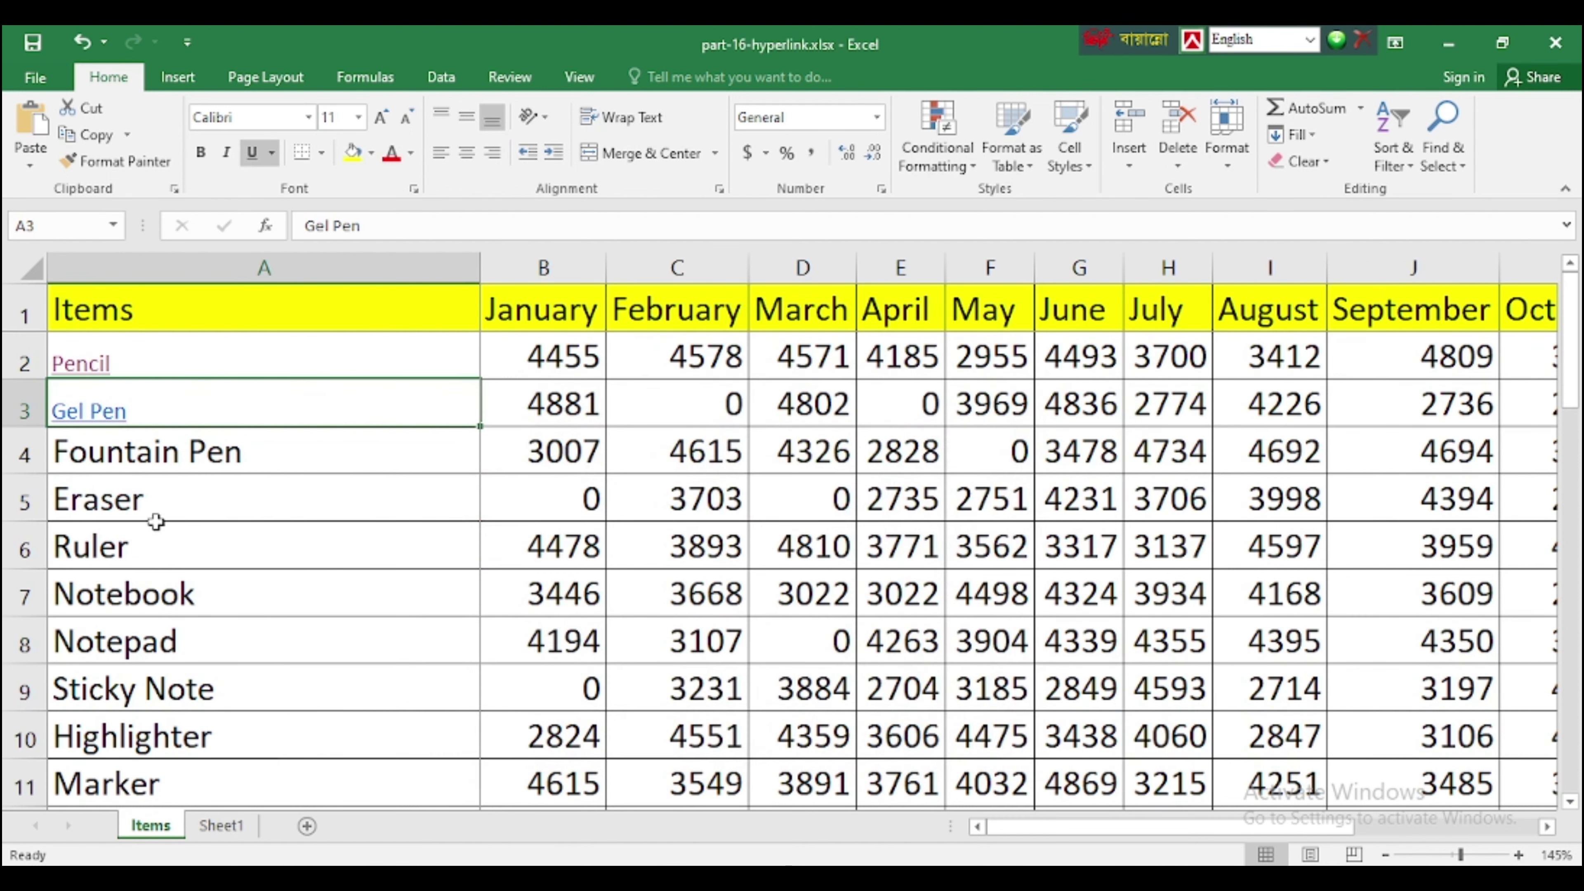
Follow the Gel Pen hyperlink to test it, and return to the Items sheet
mouse_move(103, 421)
left_click(96, 415)
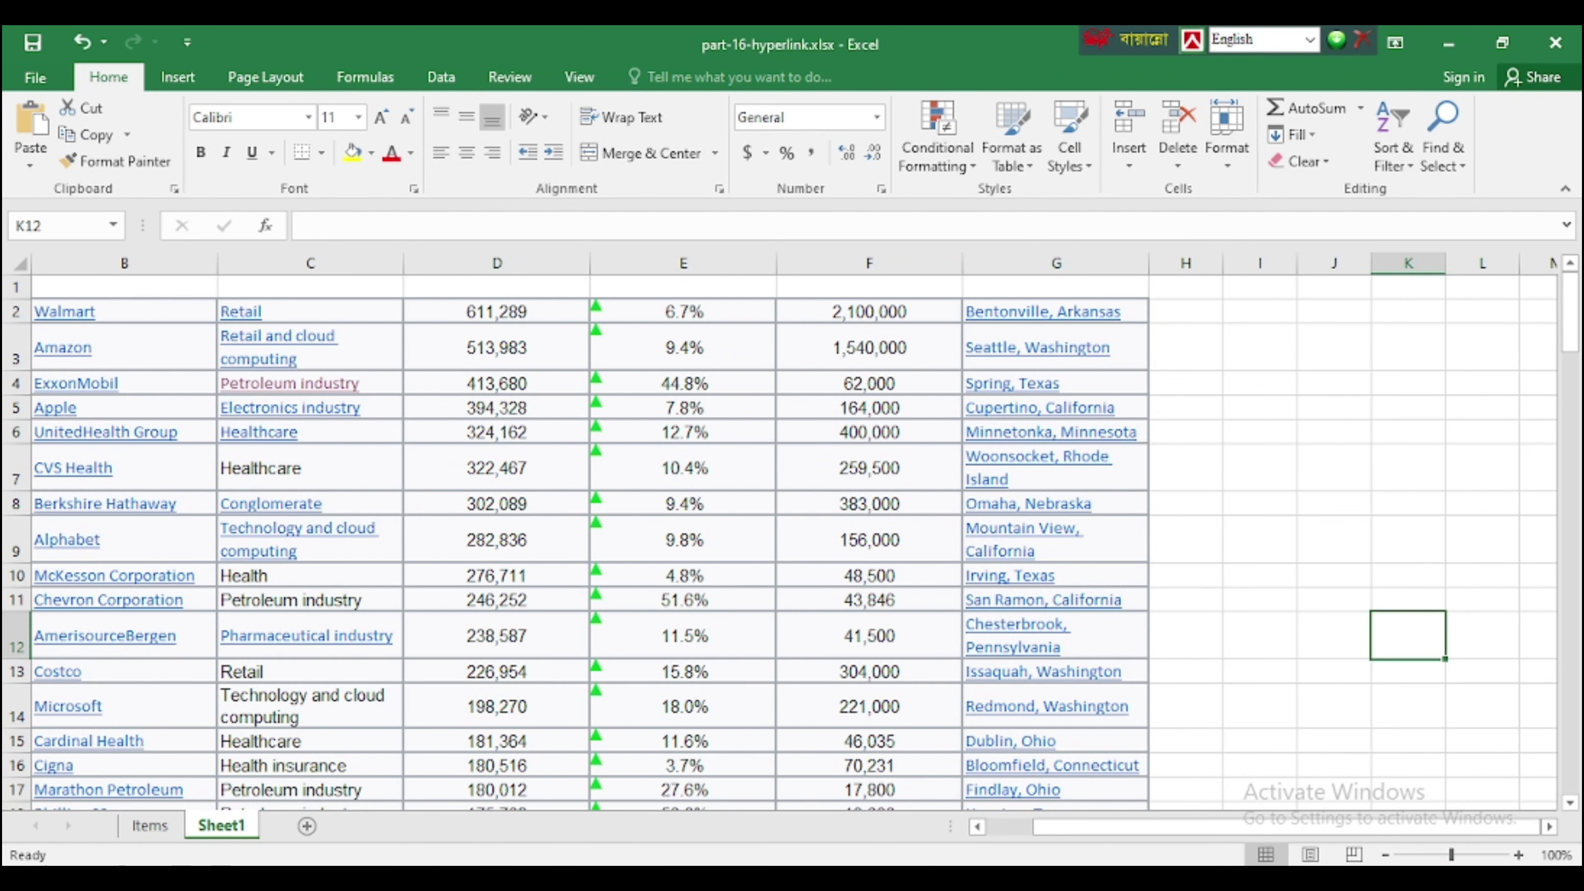
left_click(146, 830)
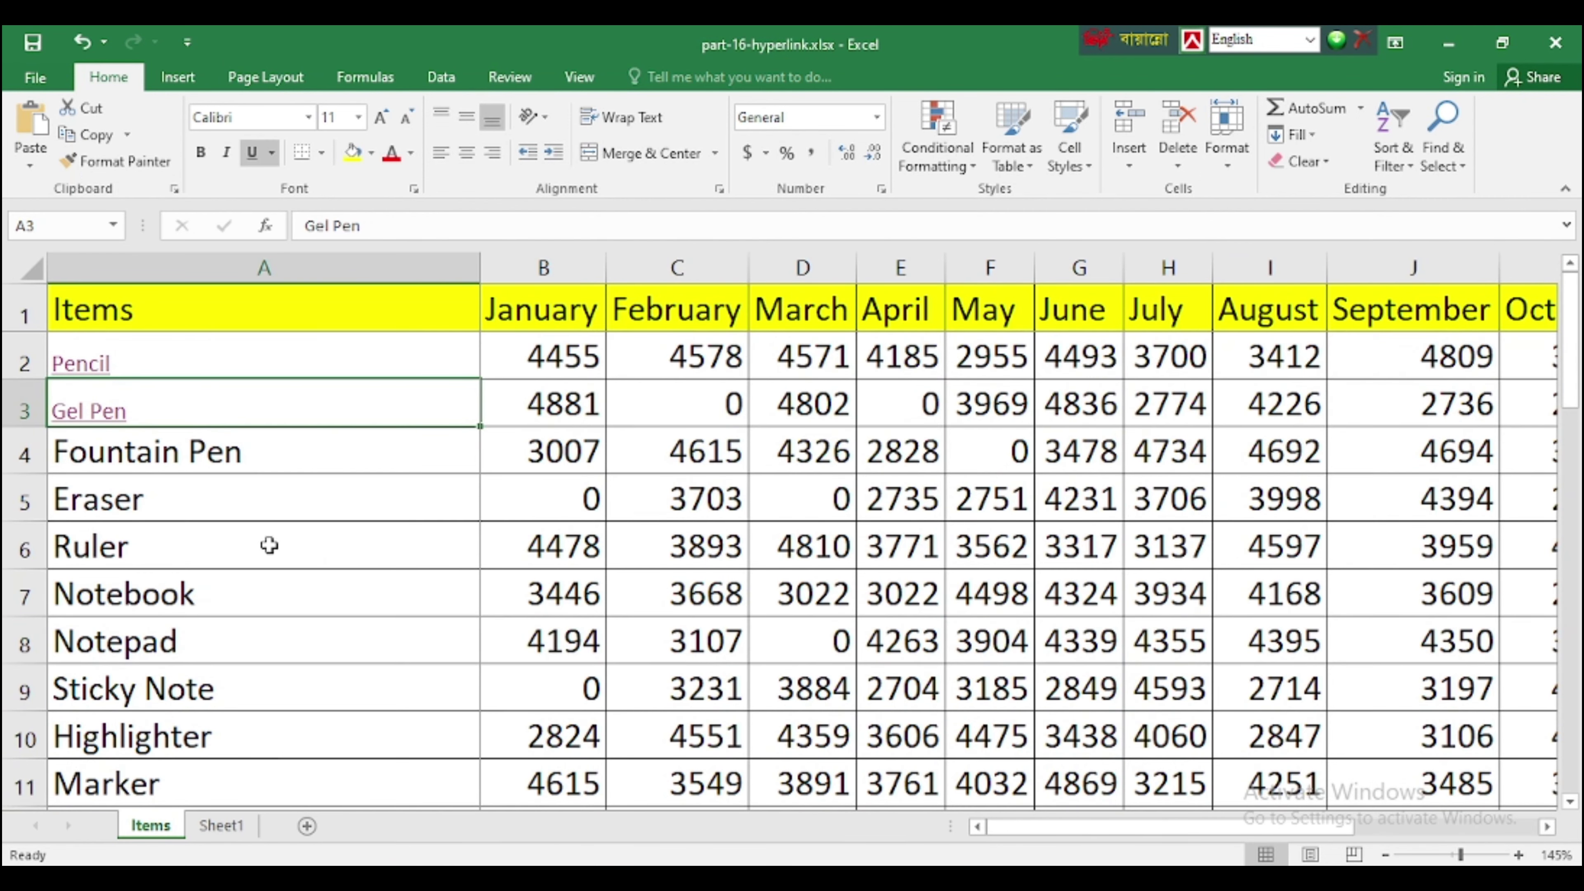
Remove the hyperlink from the Gel Pen cell A3
left_click(239, 505)
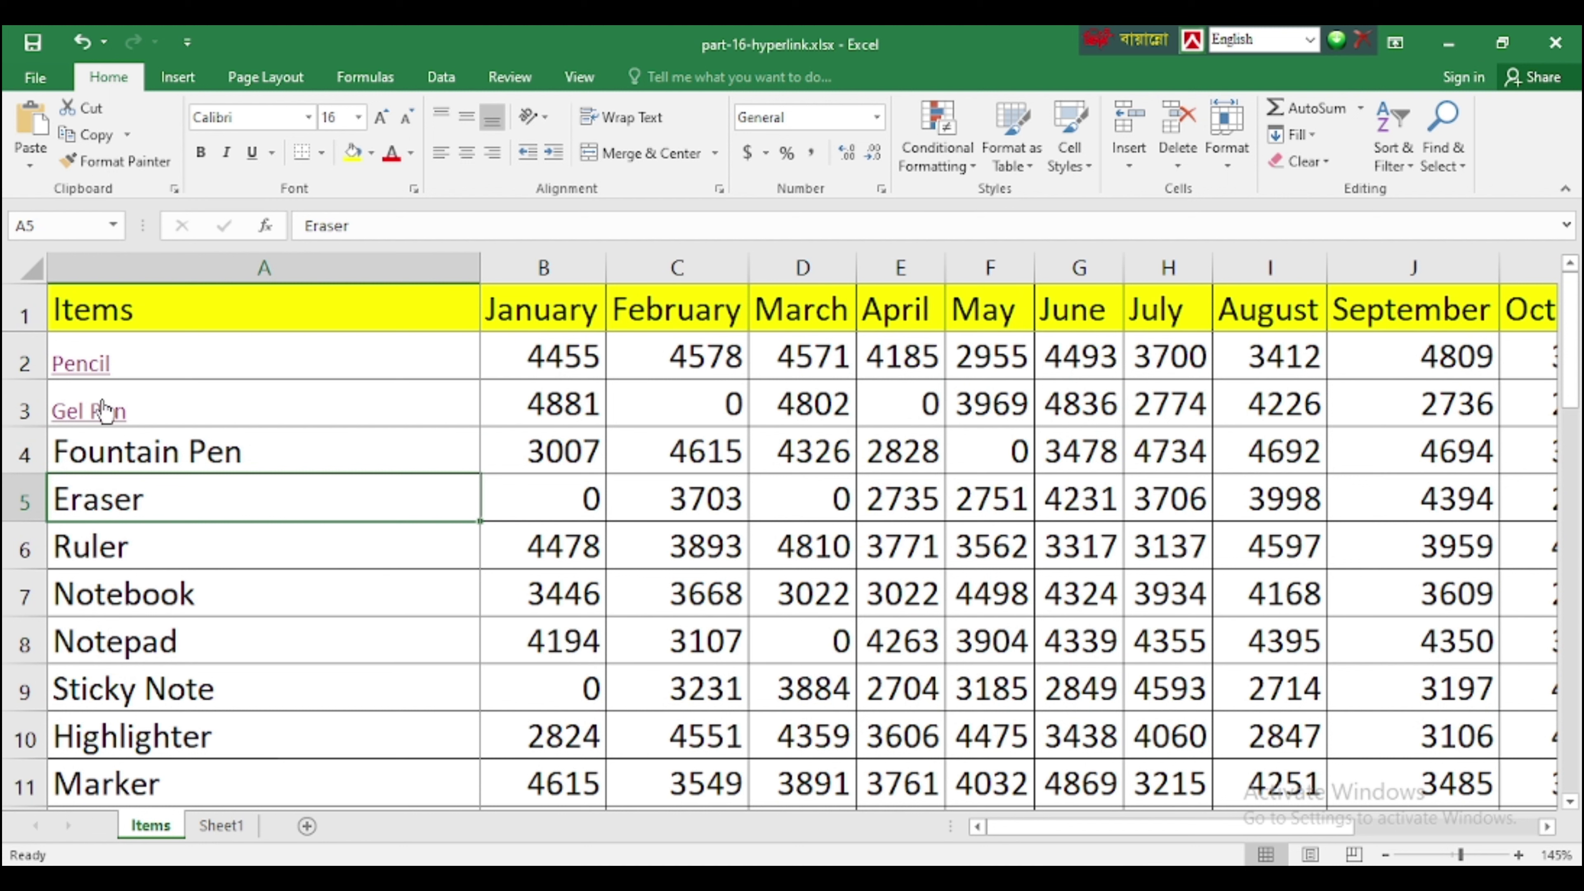
left_click(239, 396)
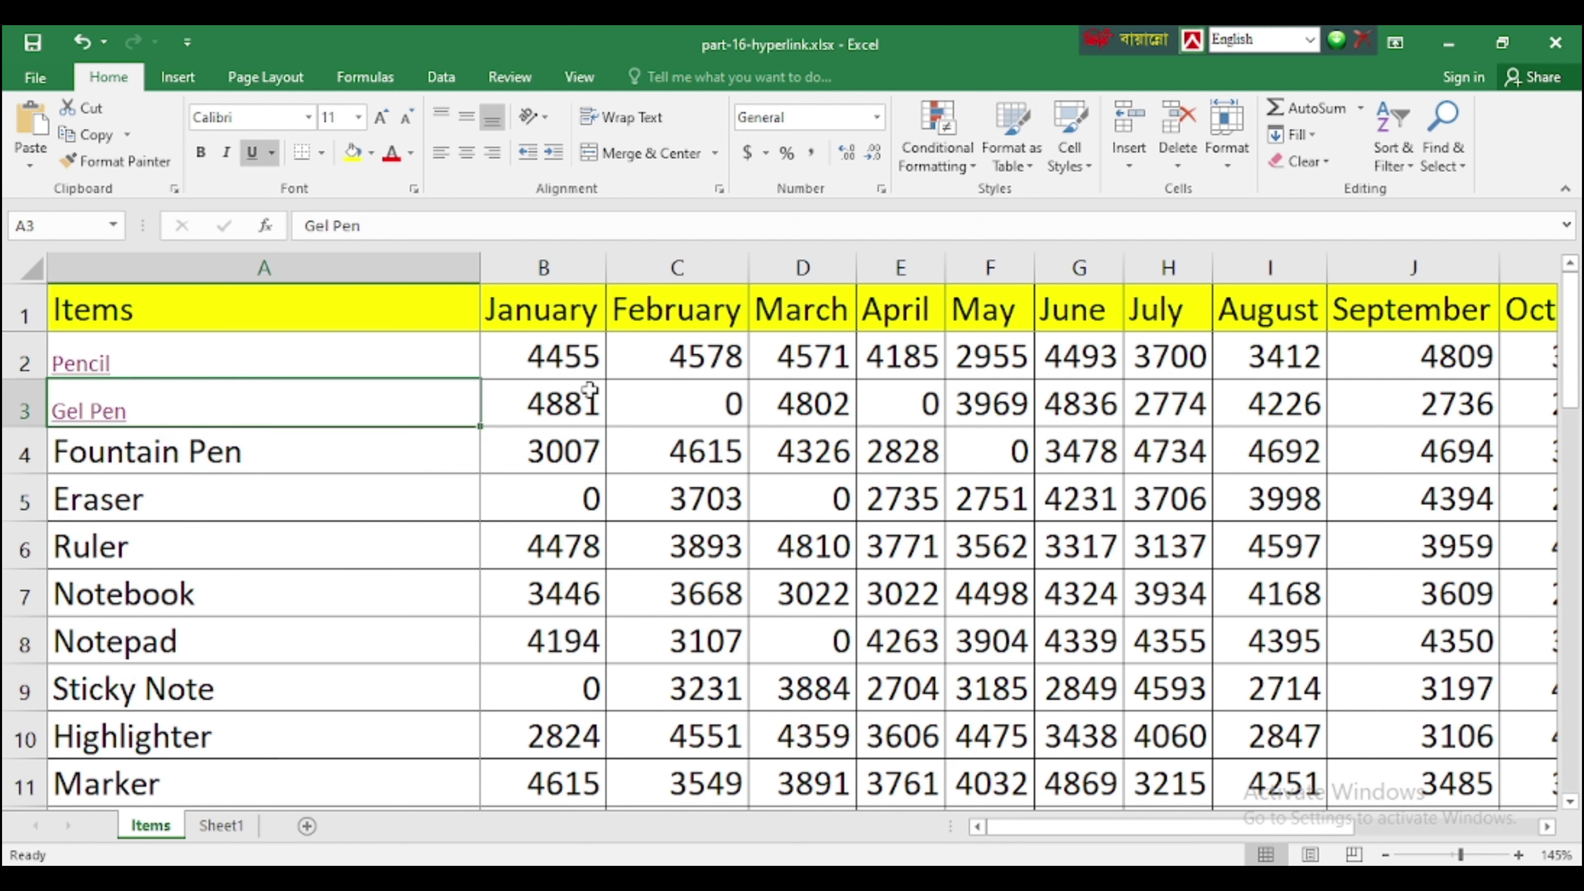
right_click(230, 407)
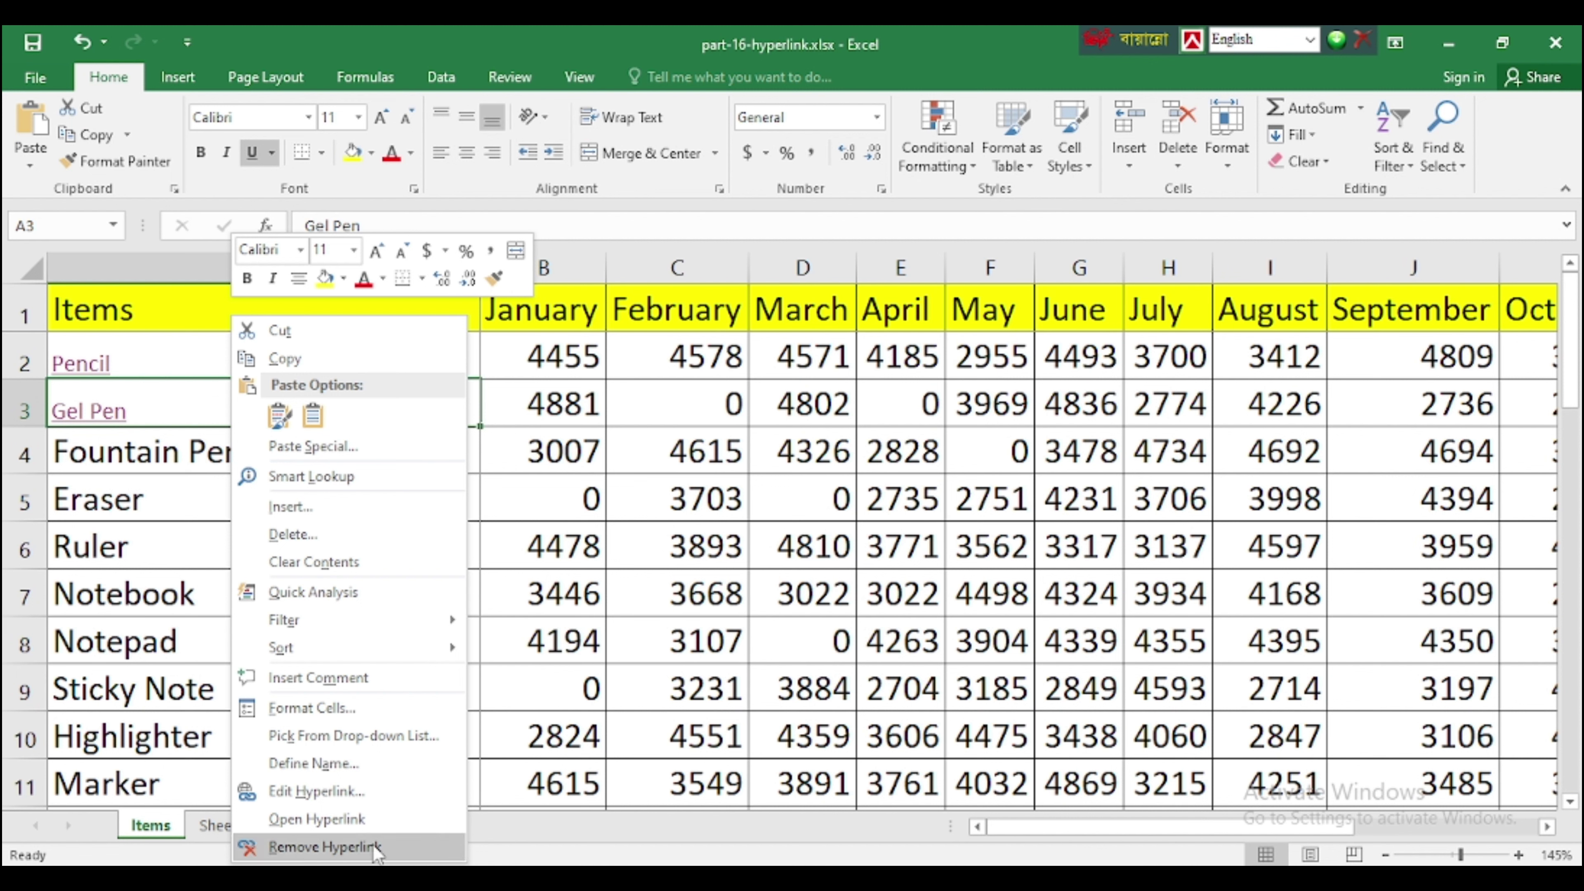
left_click(341, 842)
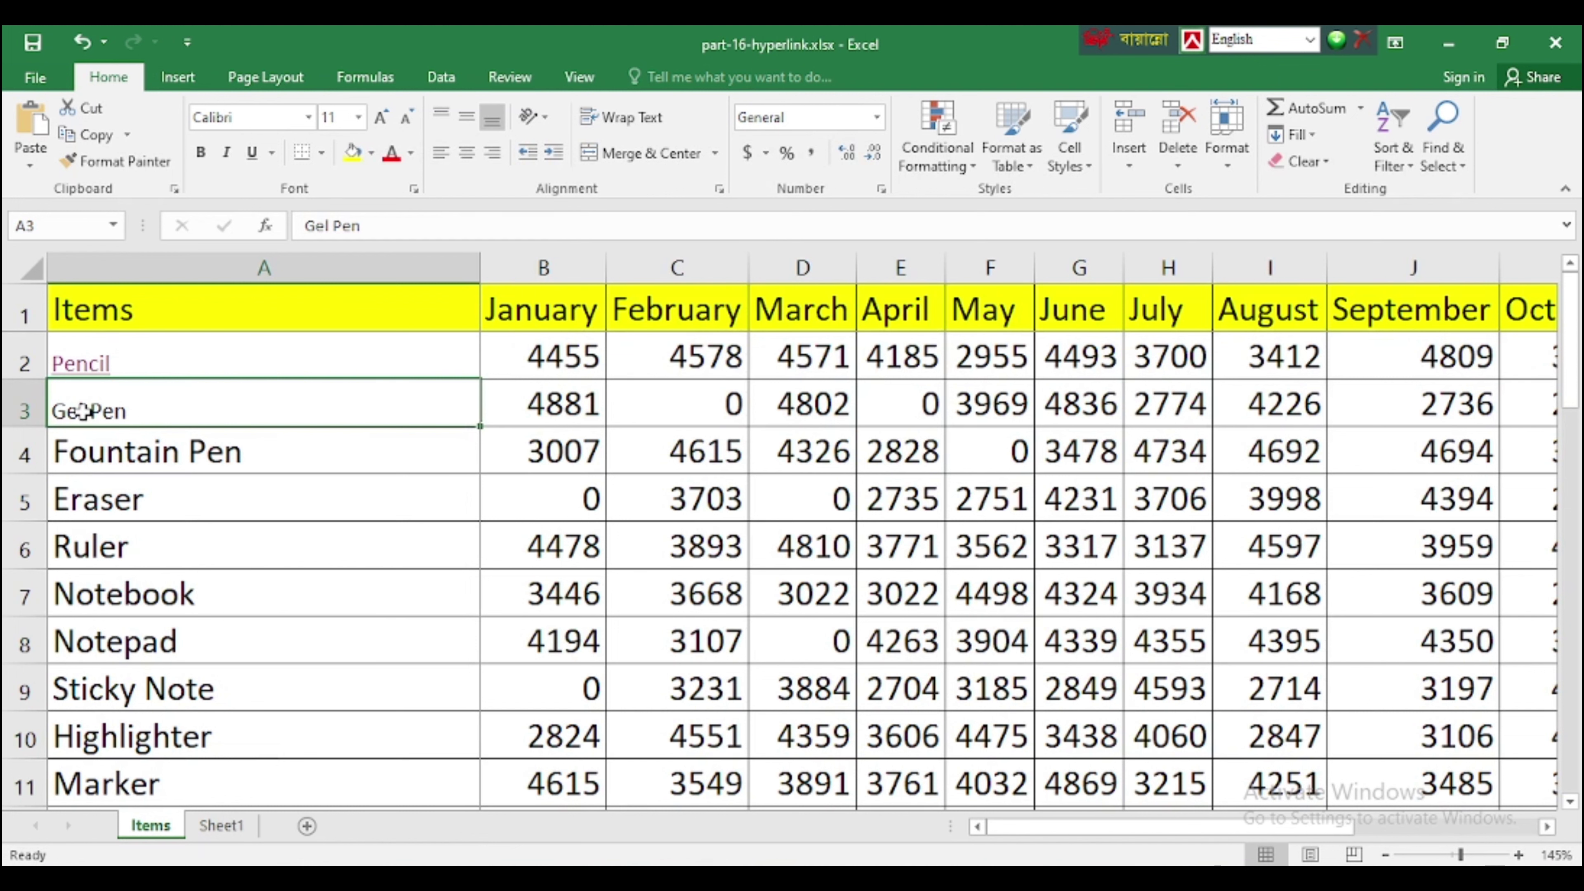
Edit the Pencil cell's hyperlink so that its reference is cell K12 on the Items sheet
left_click(186, 361)
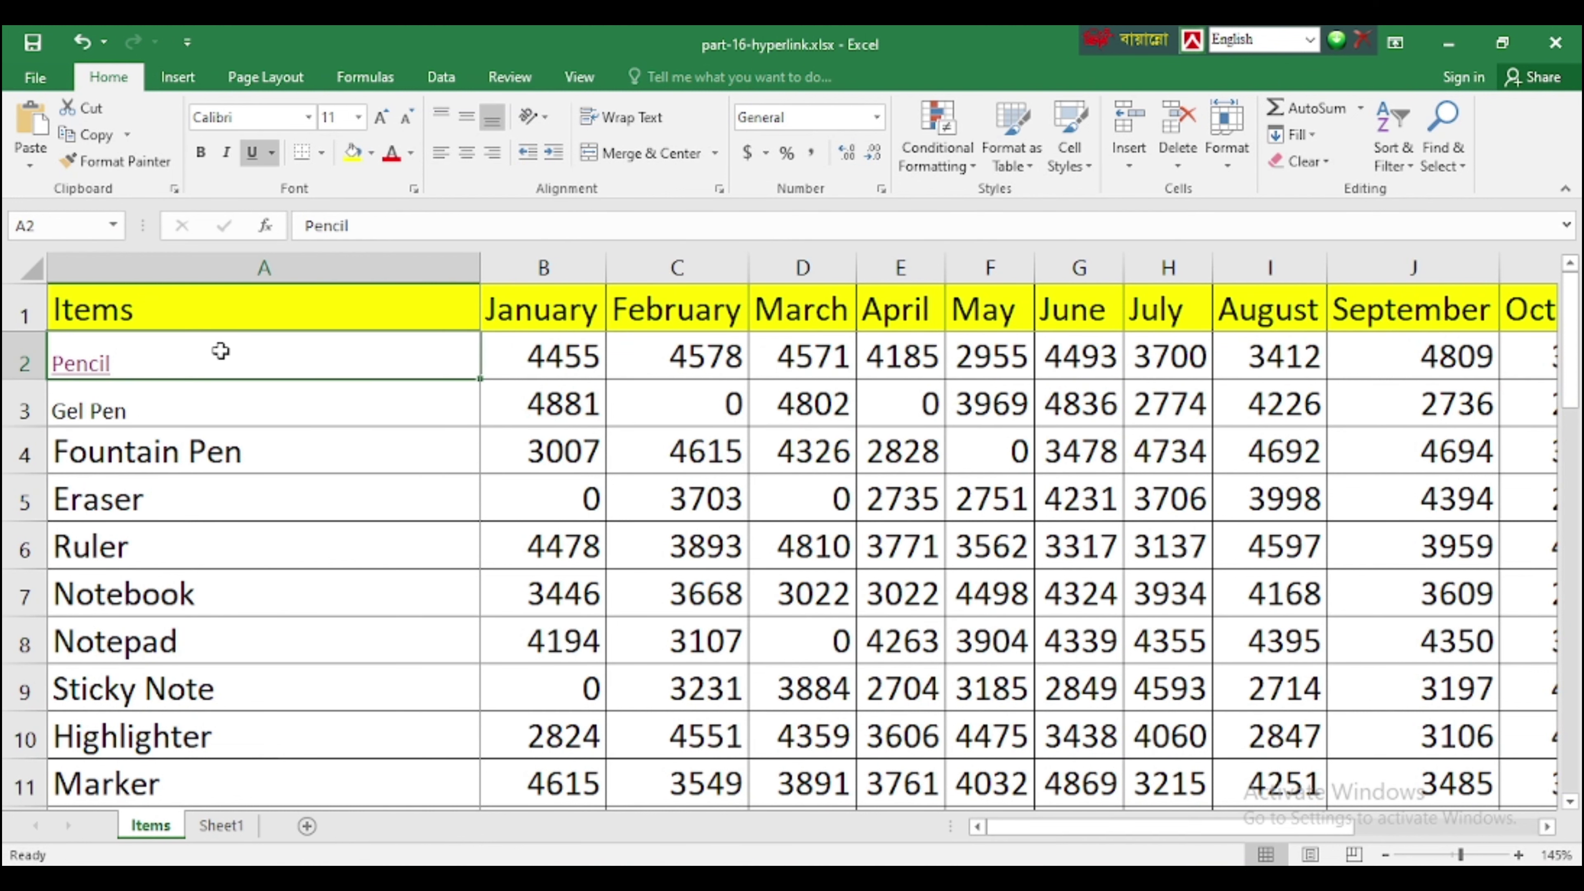
right_click(181, 364)
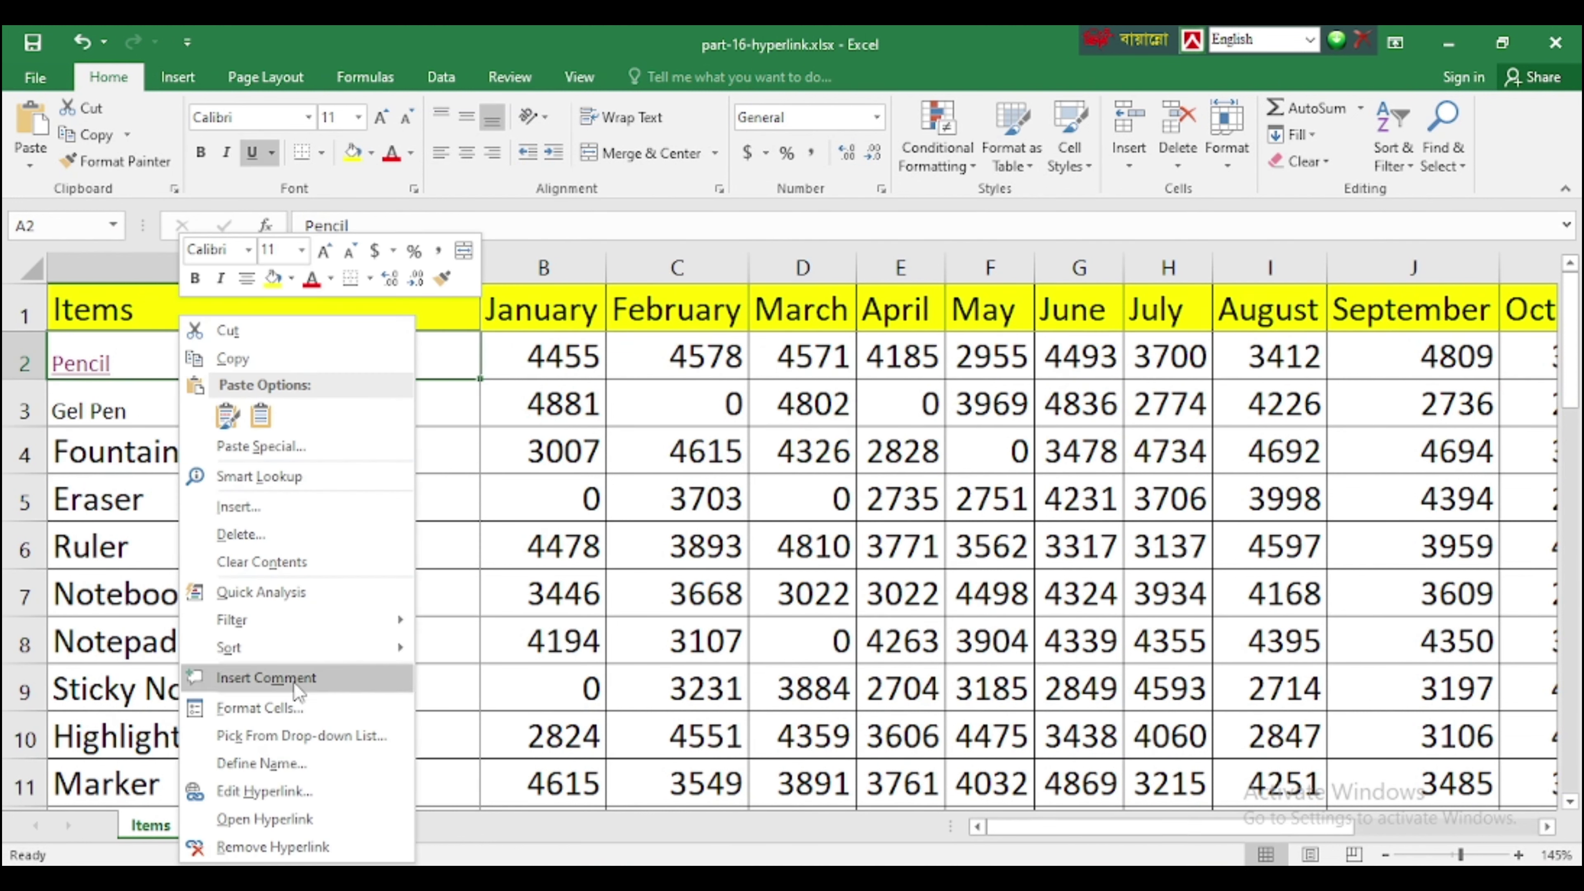
left_click(307, 799)
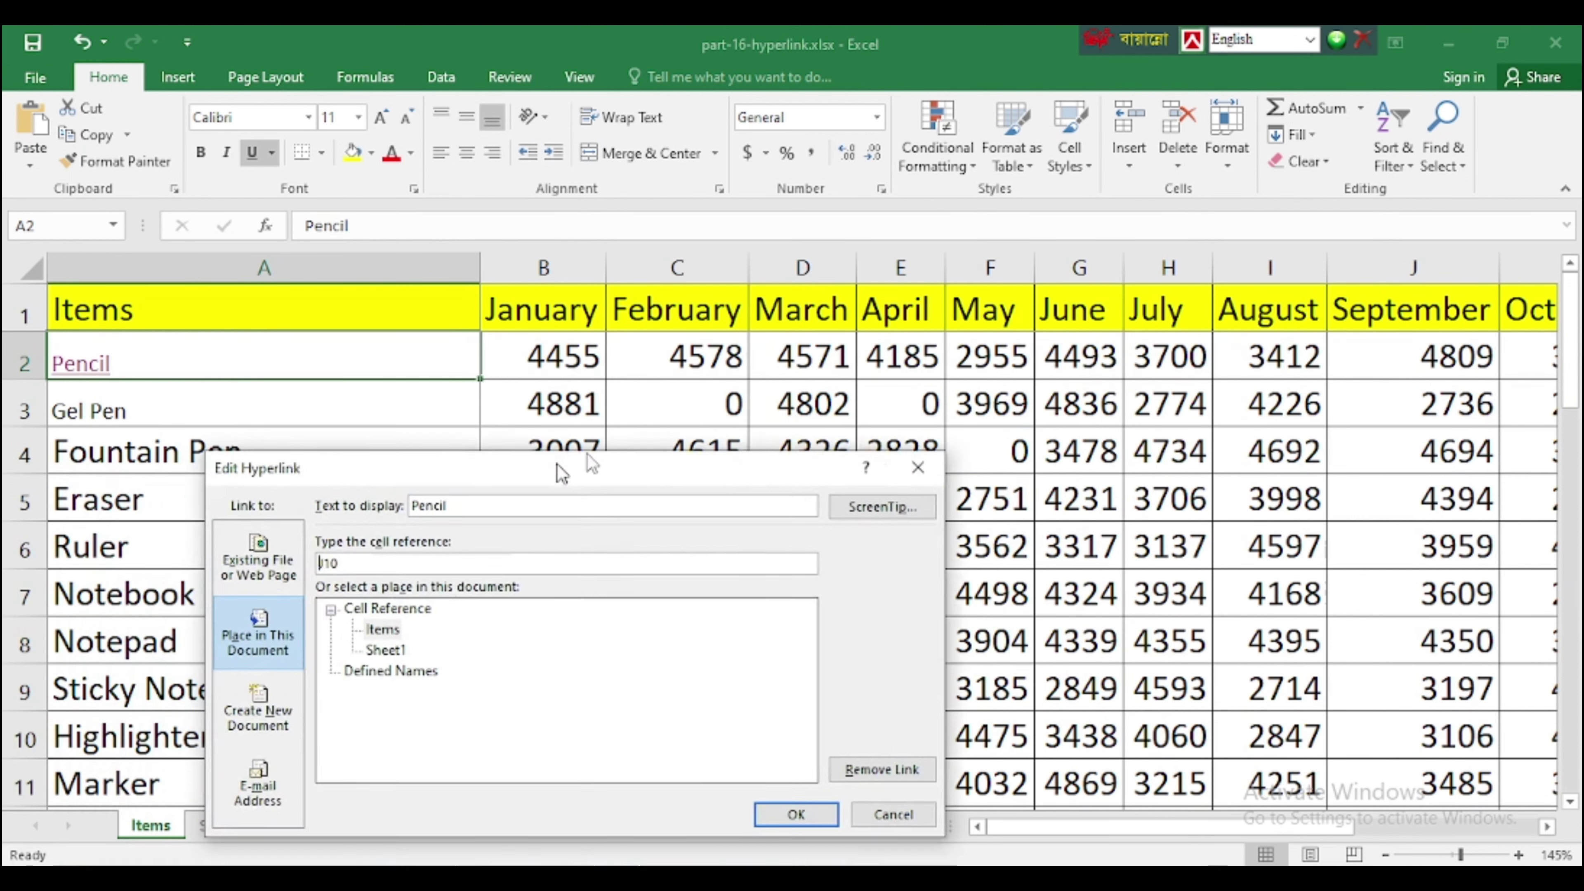
left_click_drag(376, 504, 763, 390)
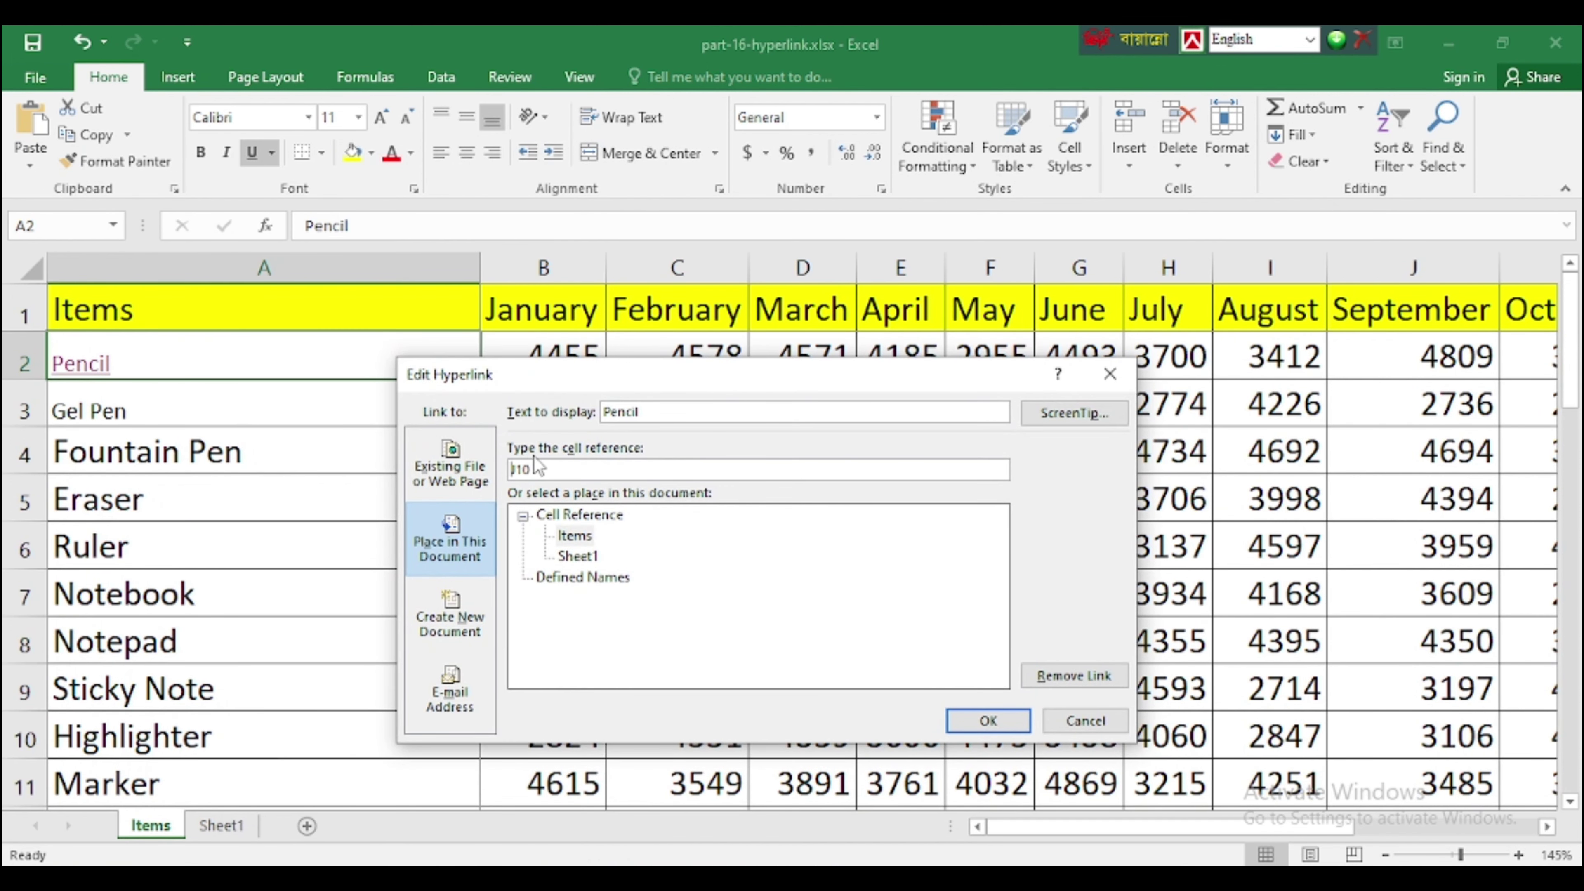
left_click_drag(567, 469, 463, 477)
left_click(574, 555)
left_click(574, 536)
left_click(536, 468)
type("12")
key("Delete")
key("Delete")
Change the hyperlink's display text to "Pencil item" and apply the edited link
left_click_drag(656, 412, 602, 412)
left_click(664, 410)
left_click(974, 733)
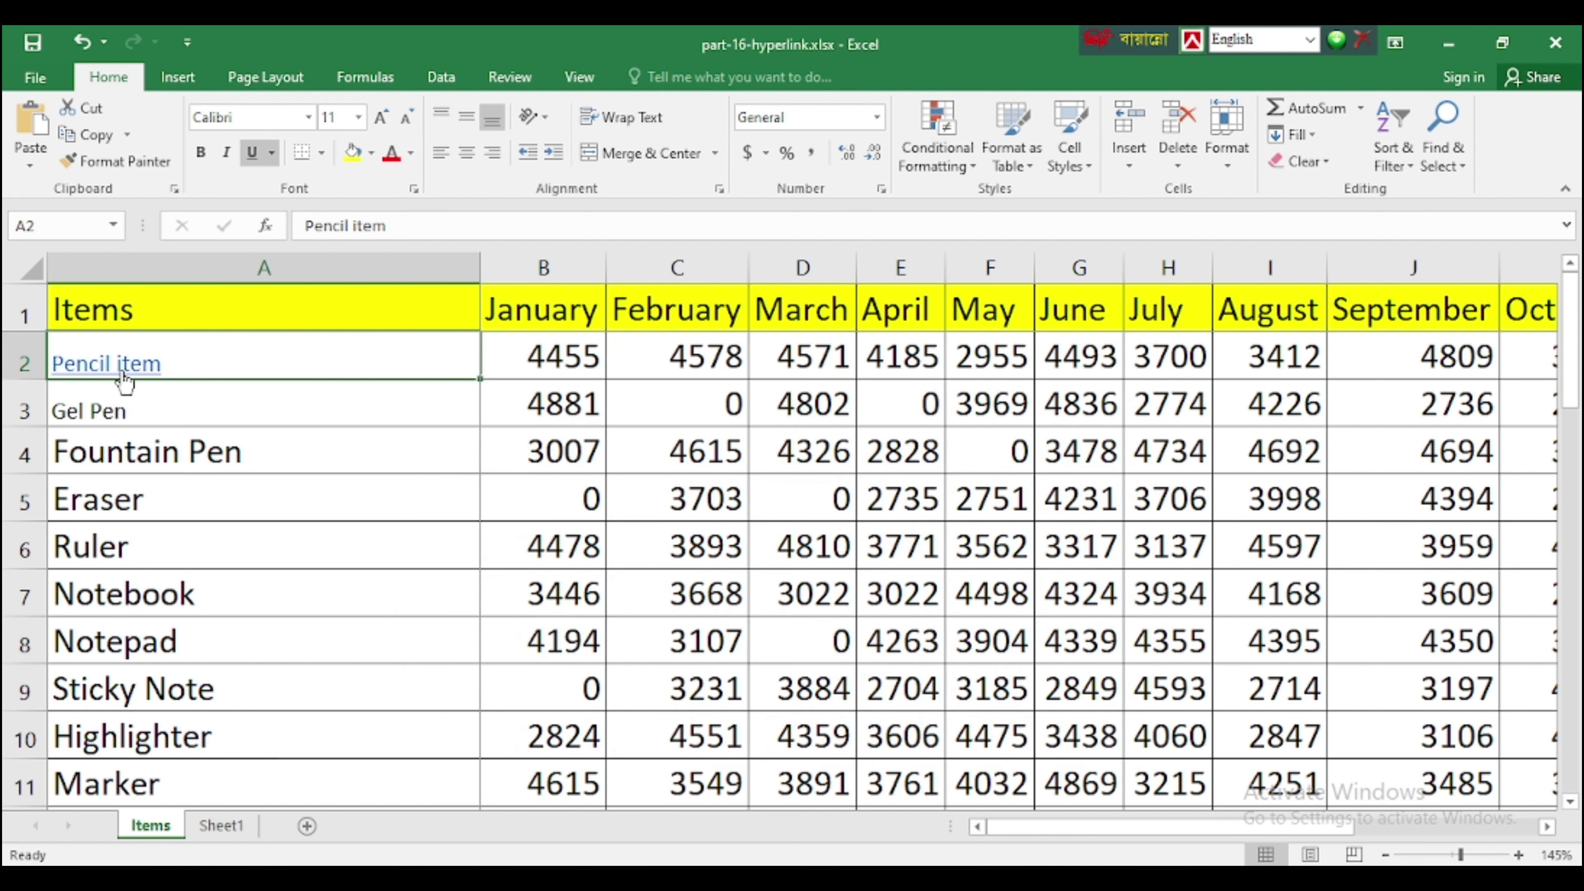
Follow the edited Pencil item hyperlink to test its target, and return to the first rows of the sheet
mouse_move(152, 373)
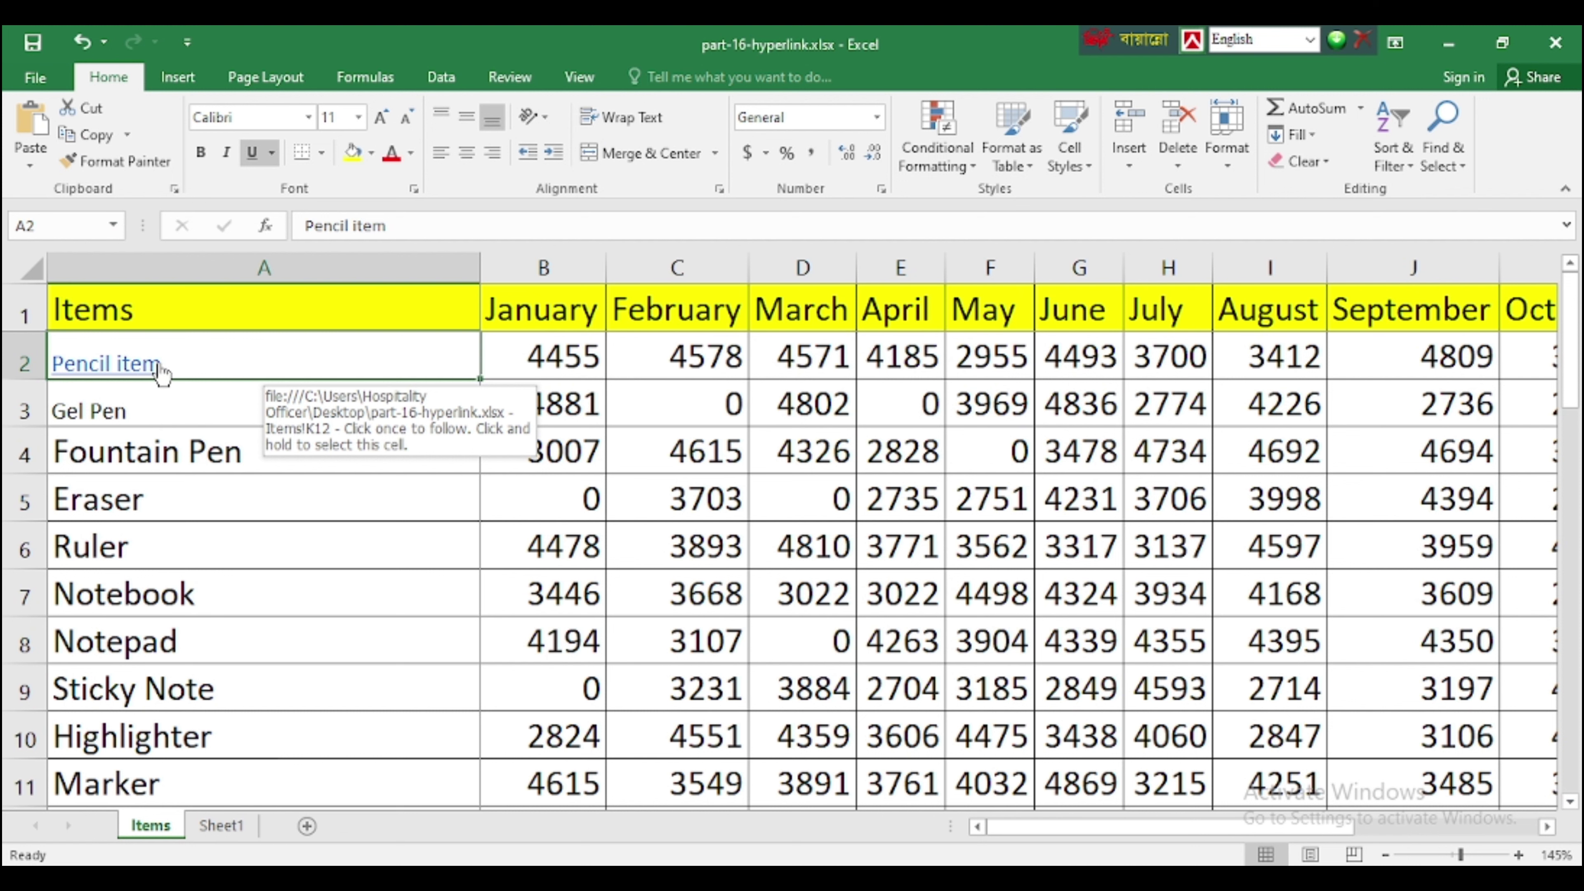
left_click(154, 371)
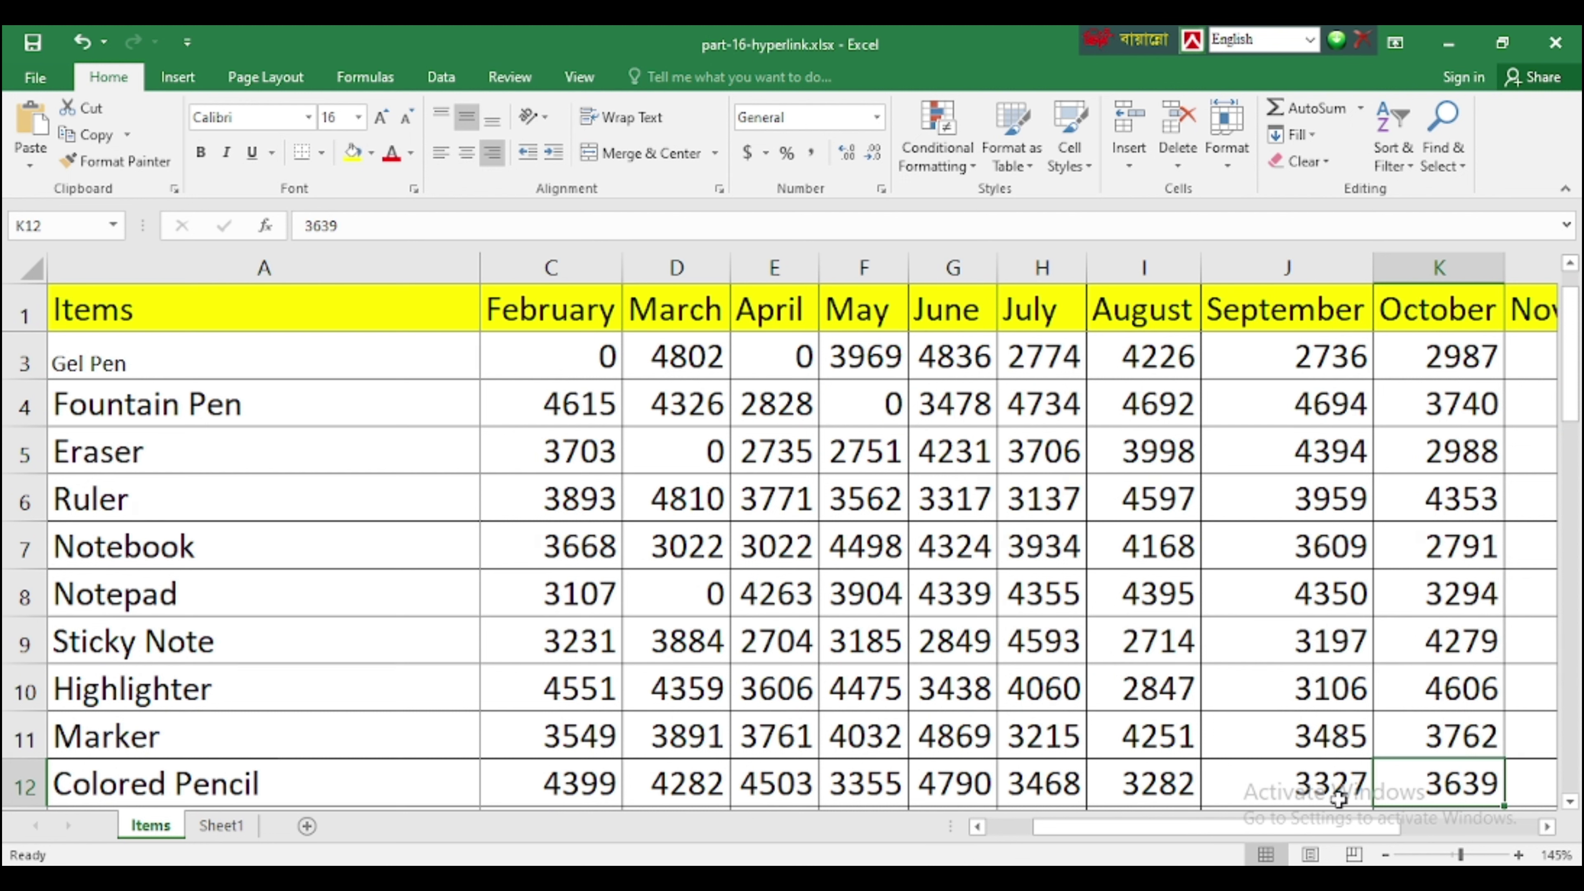
left_click(775, 600)
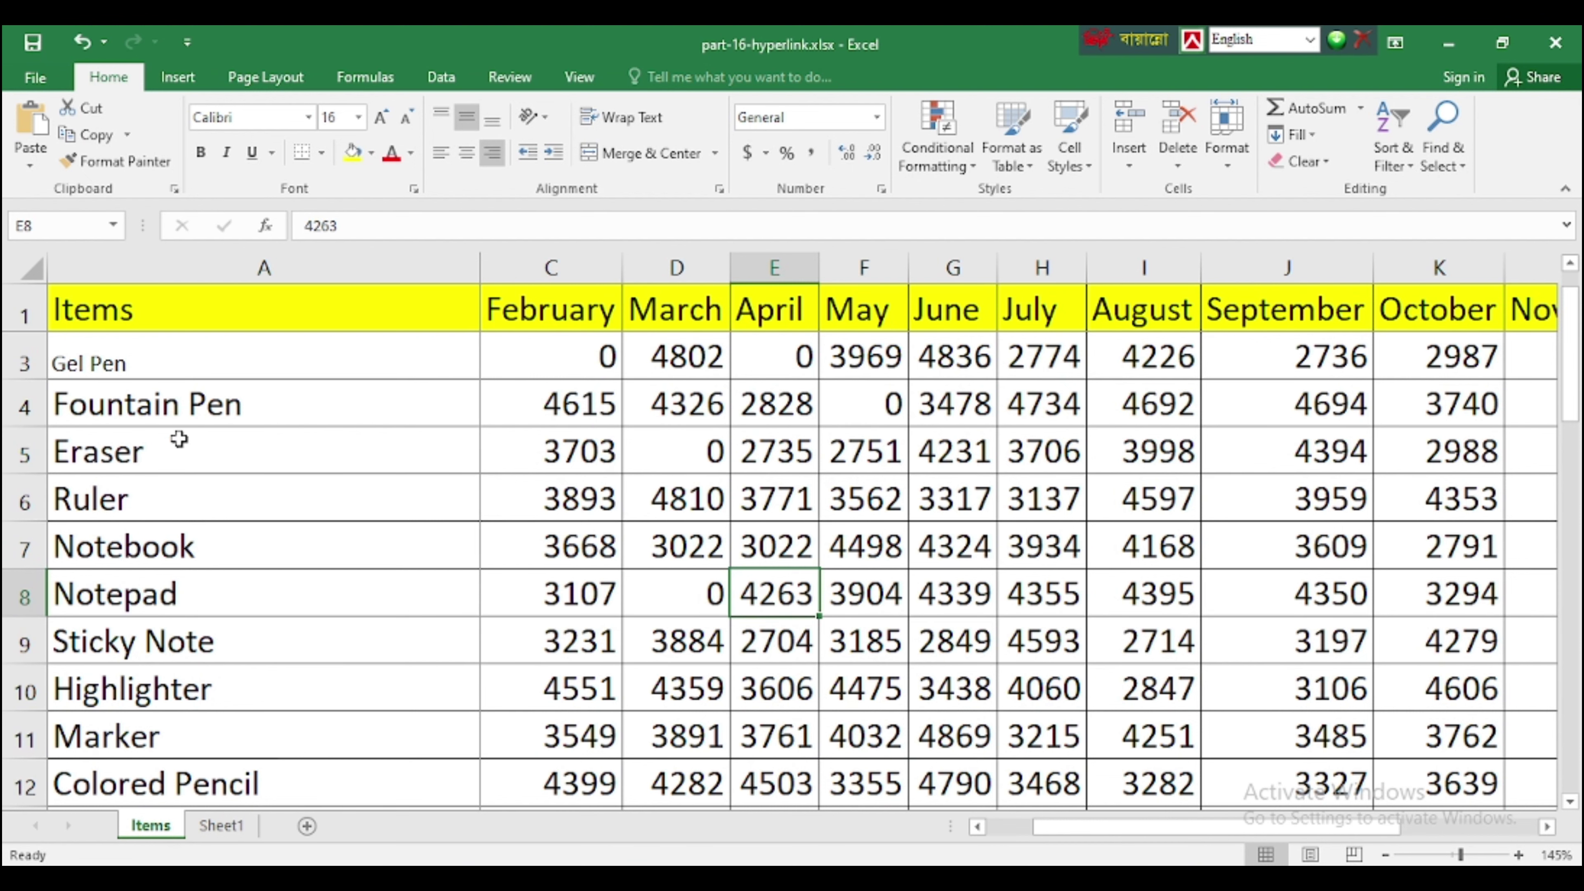
left_click(150, 456)
scroll(255, 511, "up", 1)
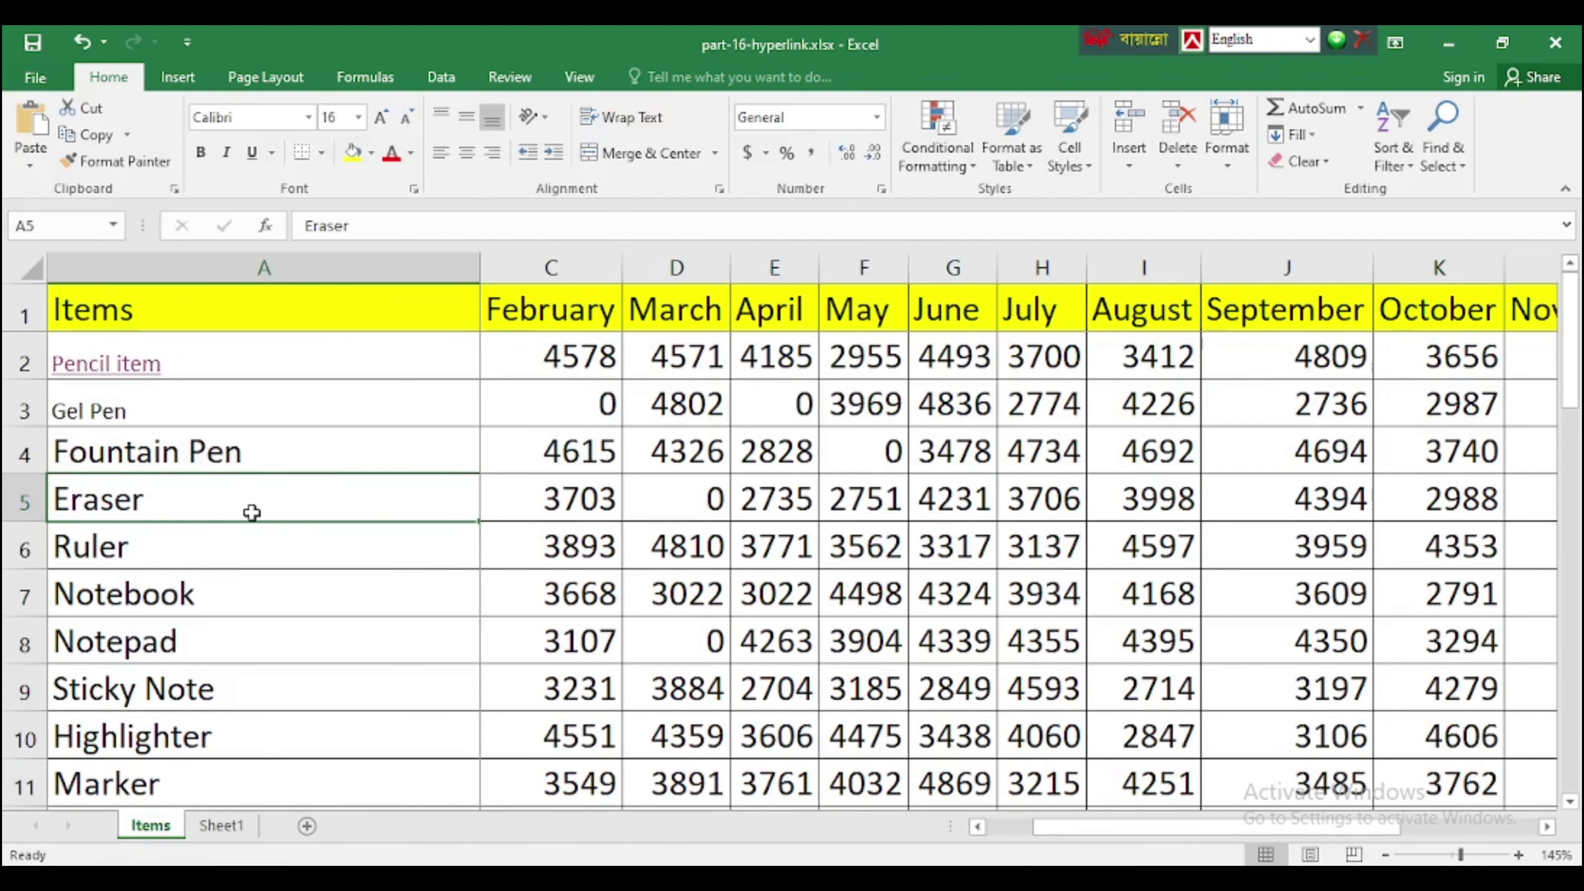
left_click(125, 406)
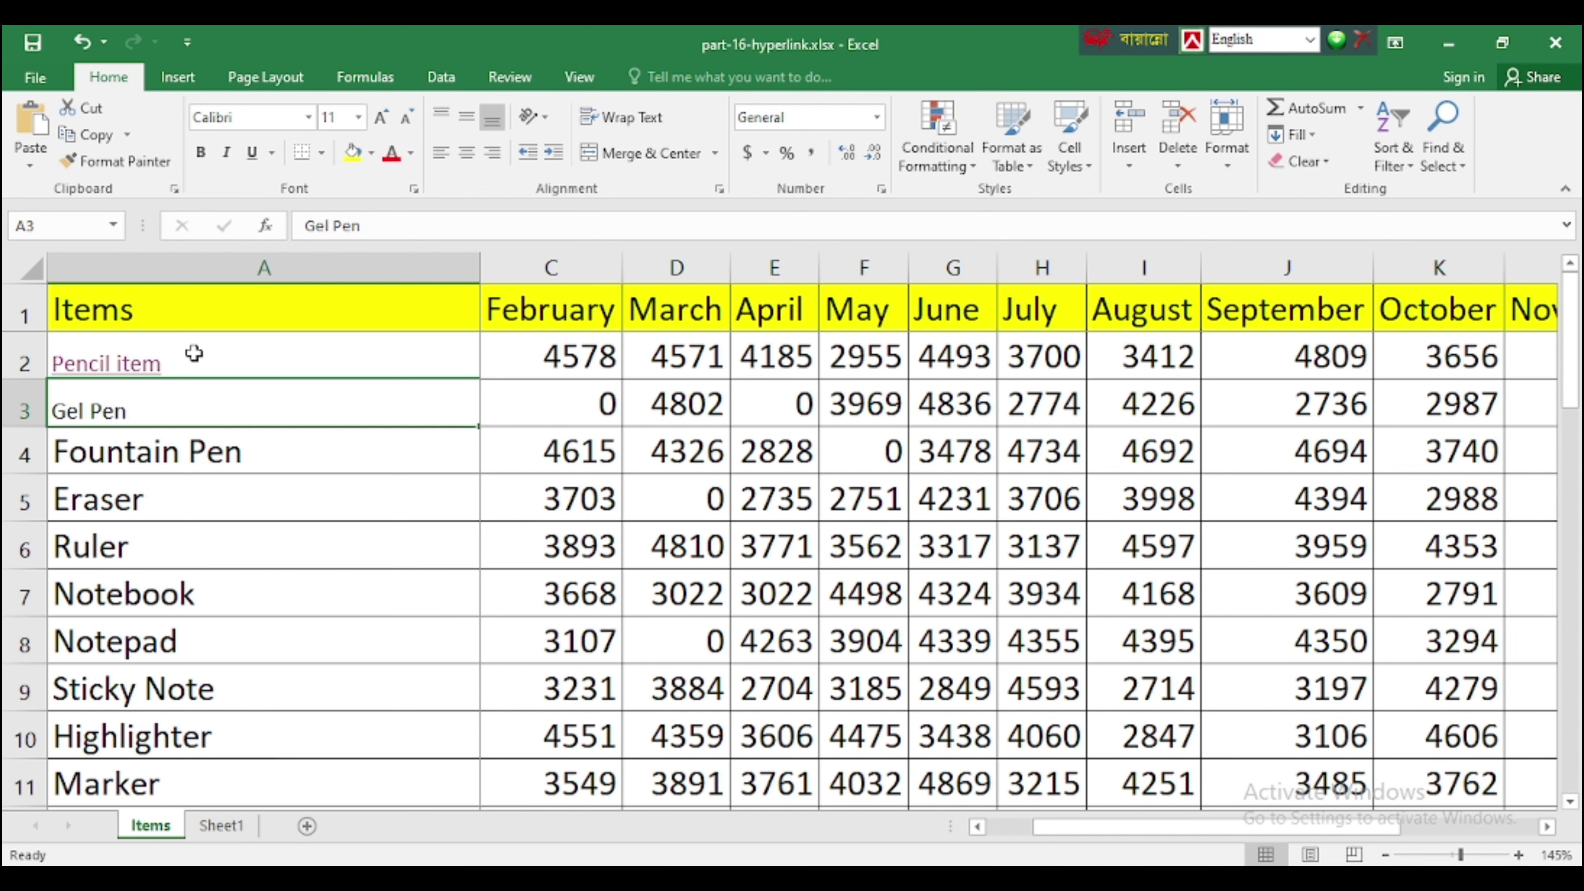
left_click(227, 362)
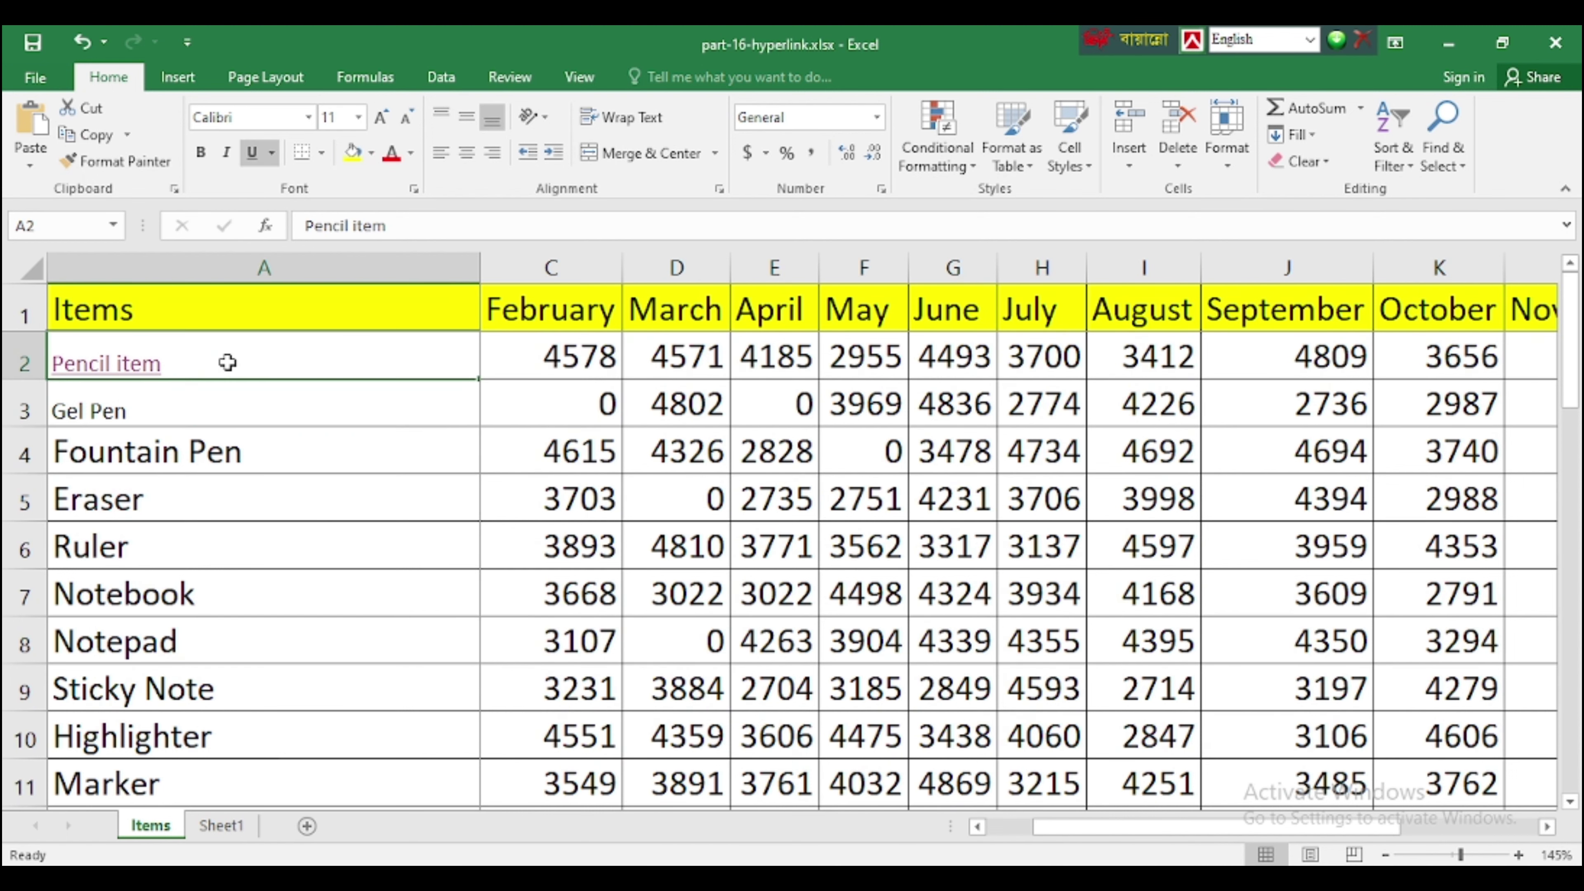
left_click(341, 408)
left_click(303, 521)
scroll(386, 599, "down", 4)
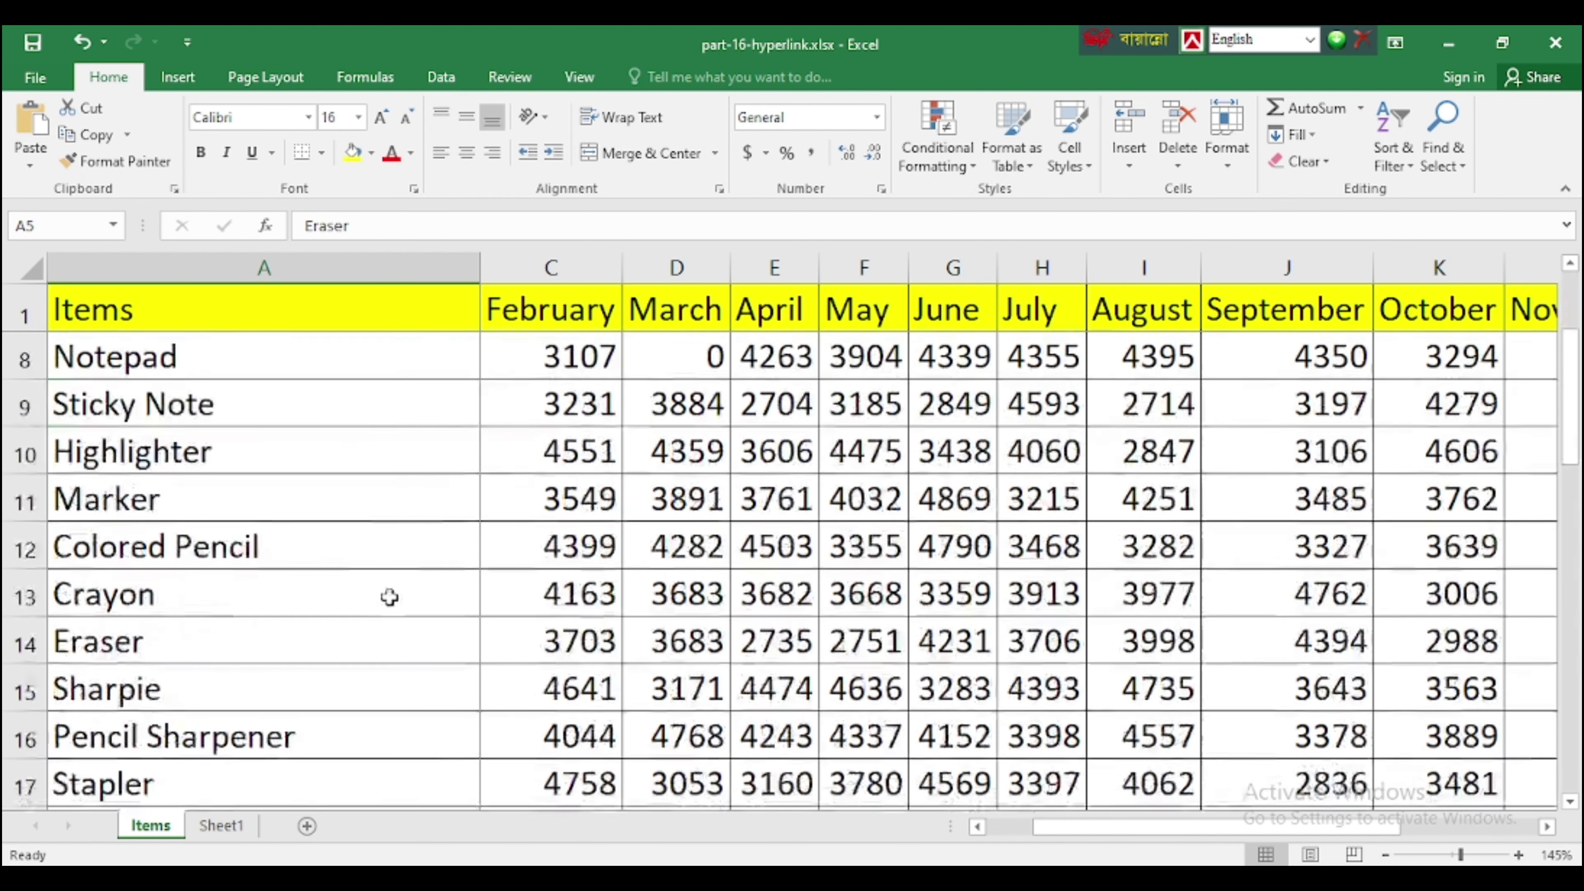
scroll(531, 593, "up", 4)
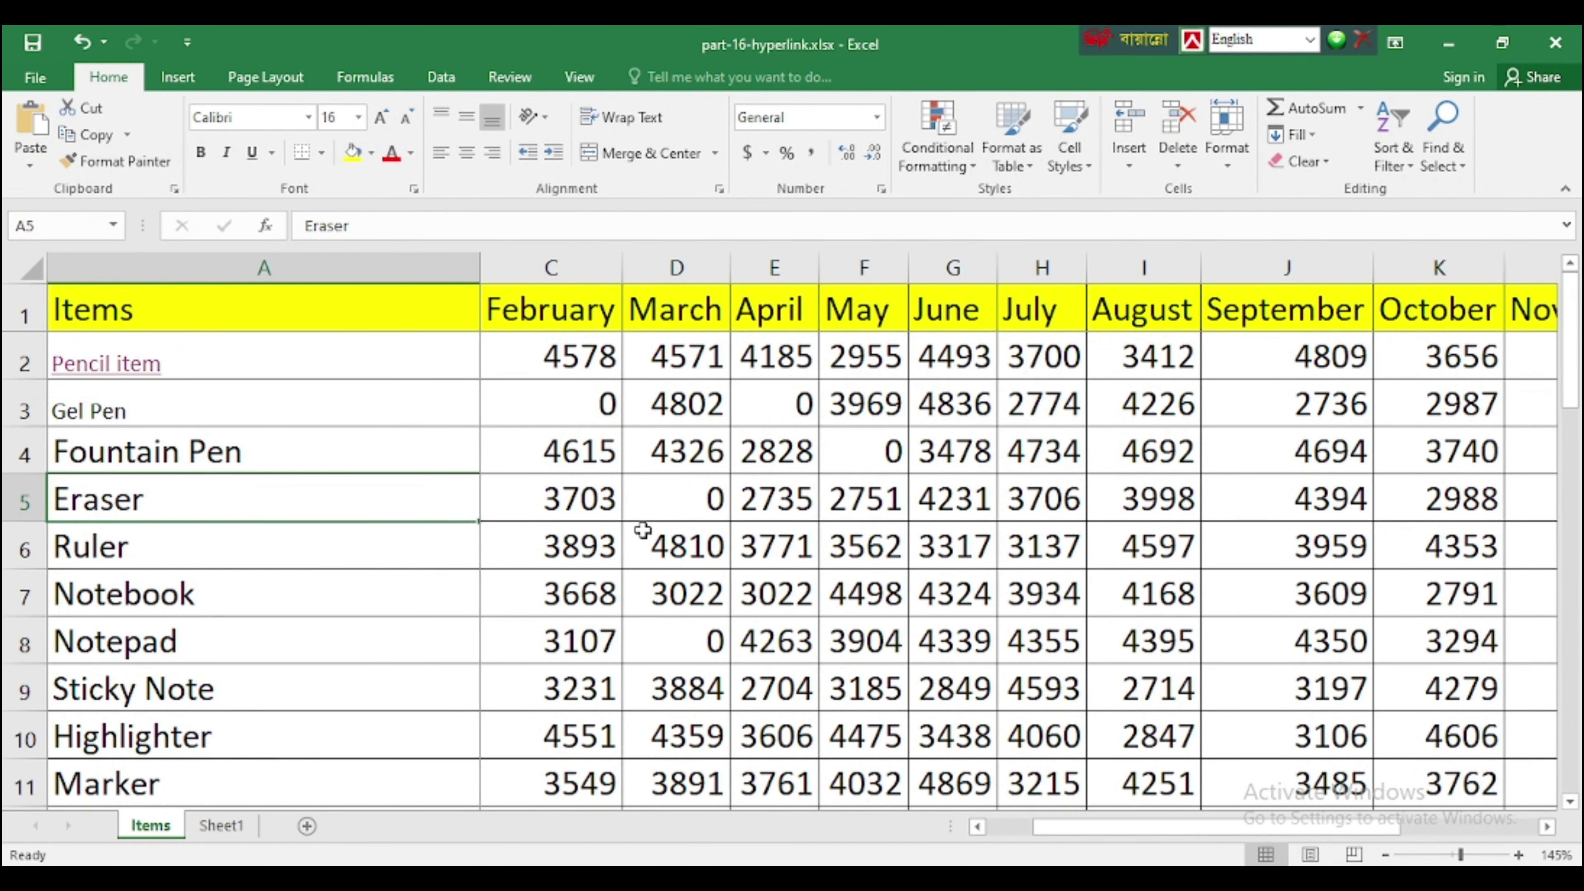
Insert a hyperlink on the Gel Pen cell A3 that points to cell A1 of the Items sheet
left_click(567, 499)
left_click(225, 423)
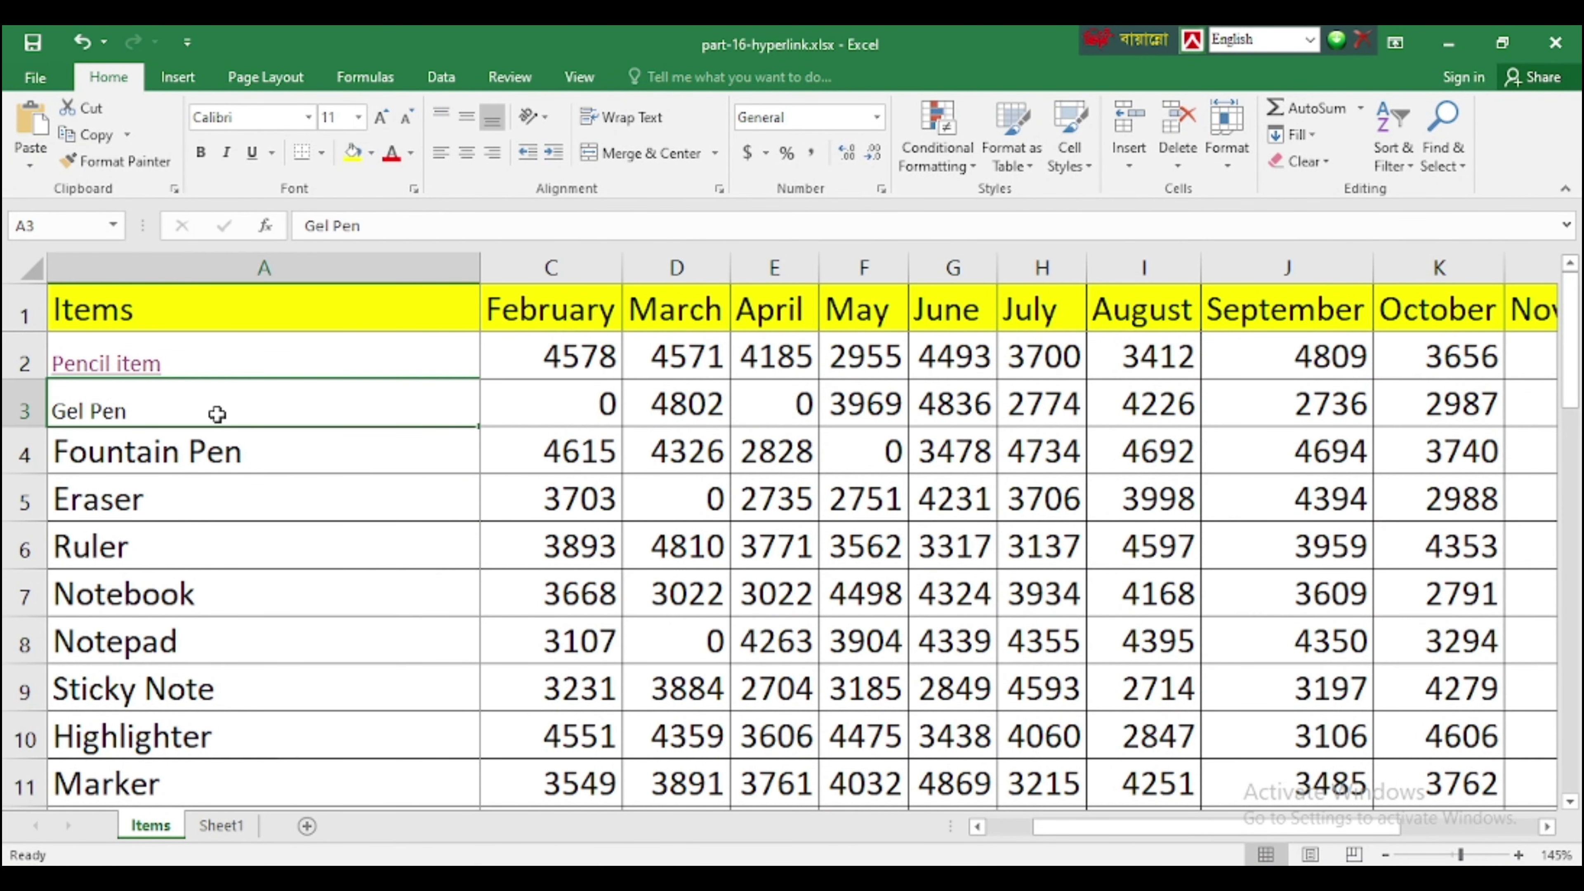
right_click(231, 400)
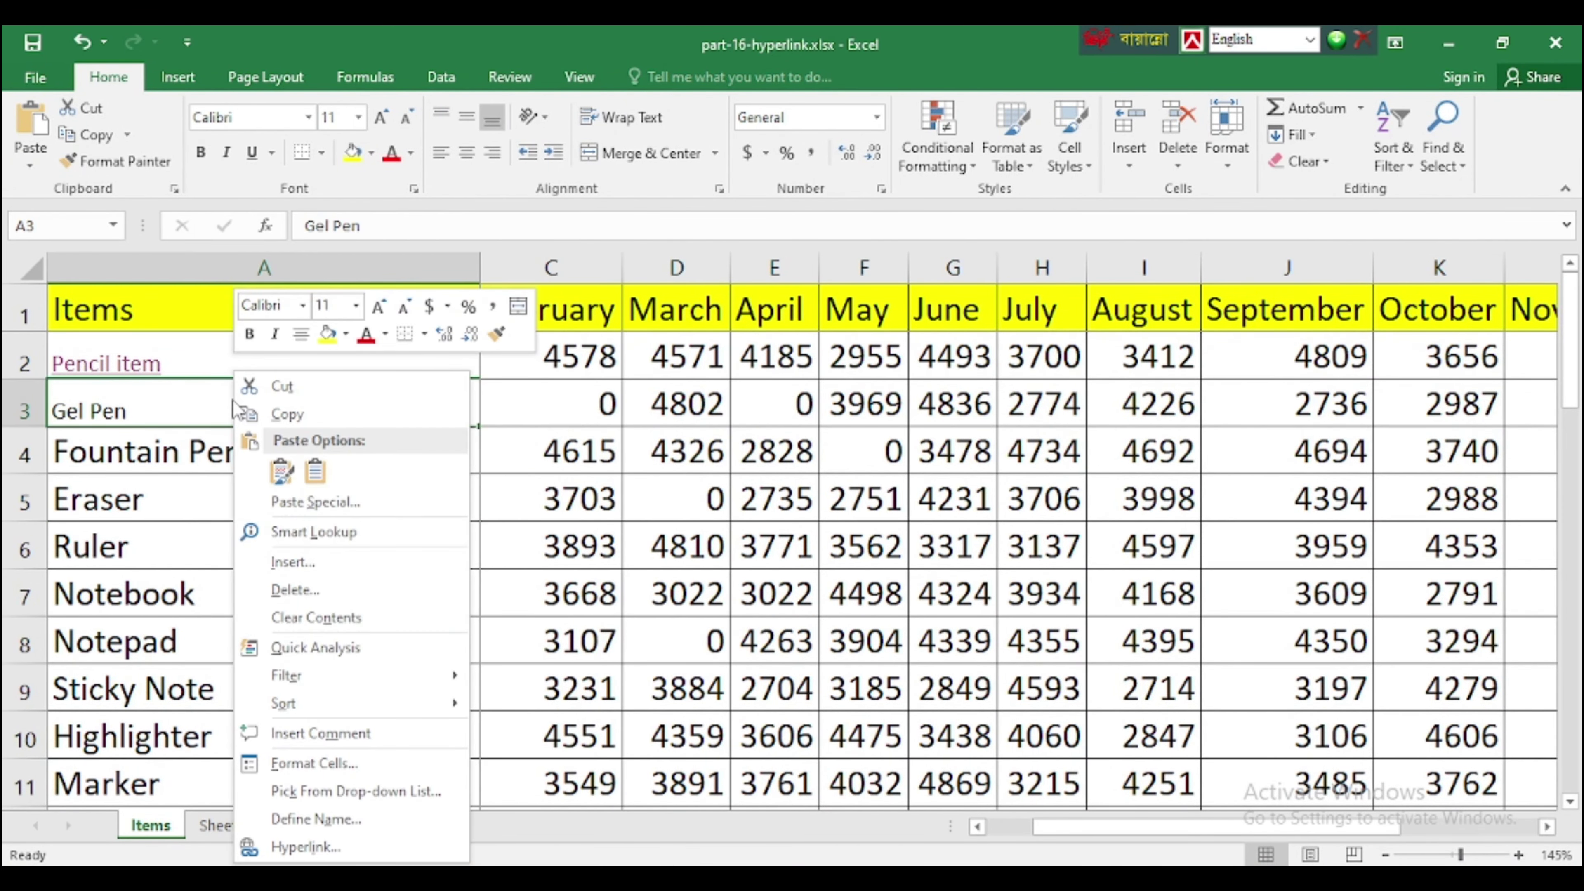
left_click(302, 843)
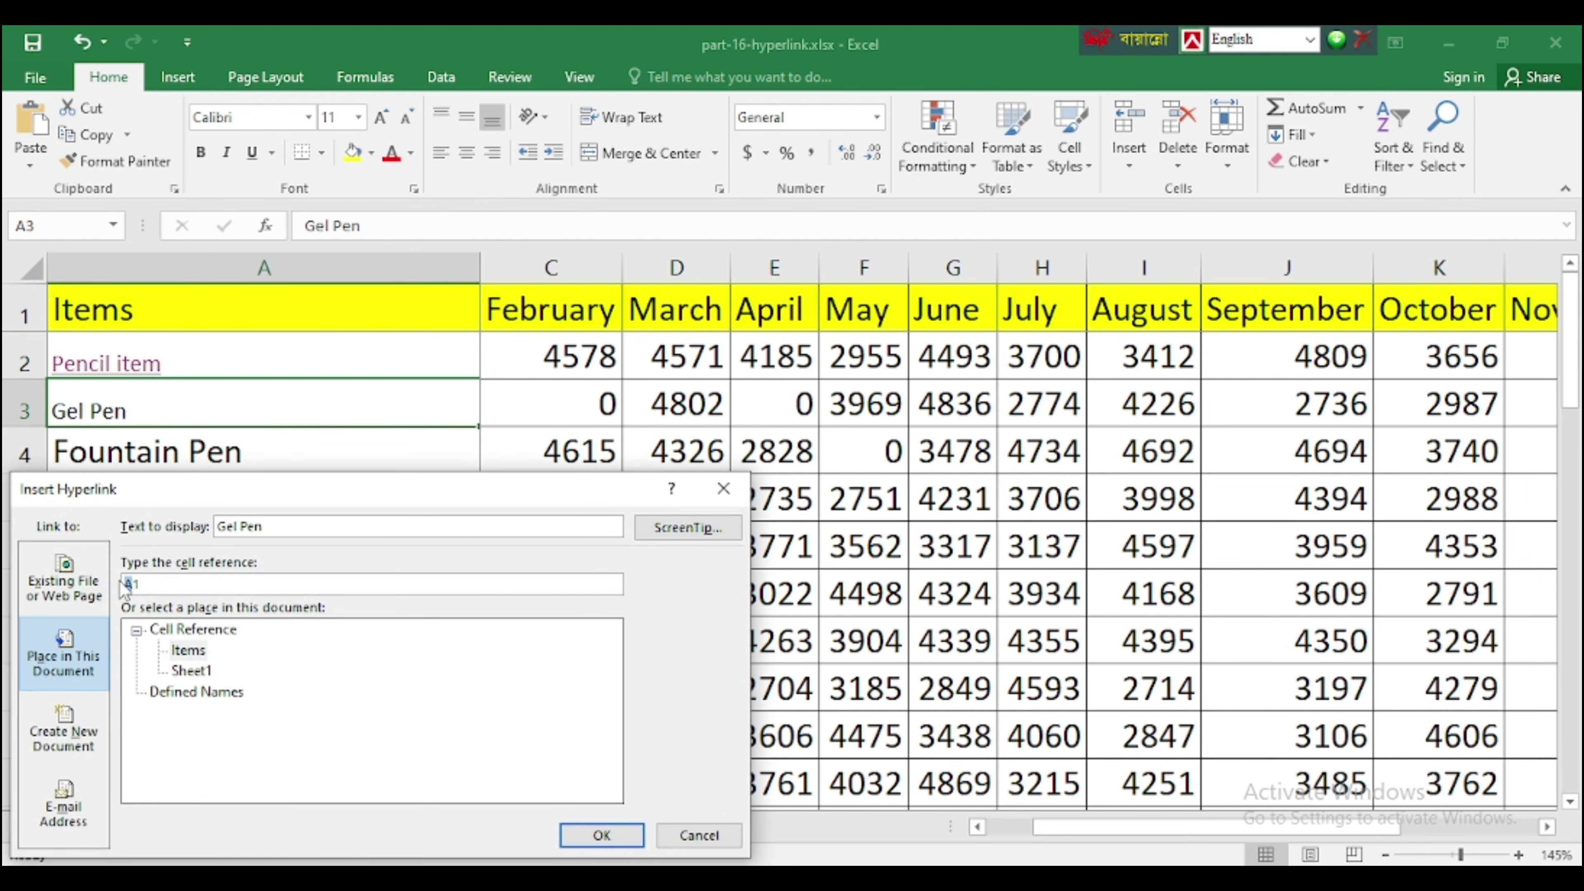
left_click(600, 836)
left_click(224, 493)
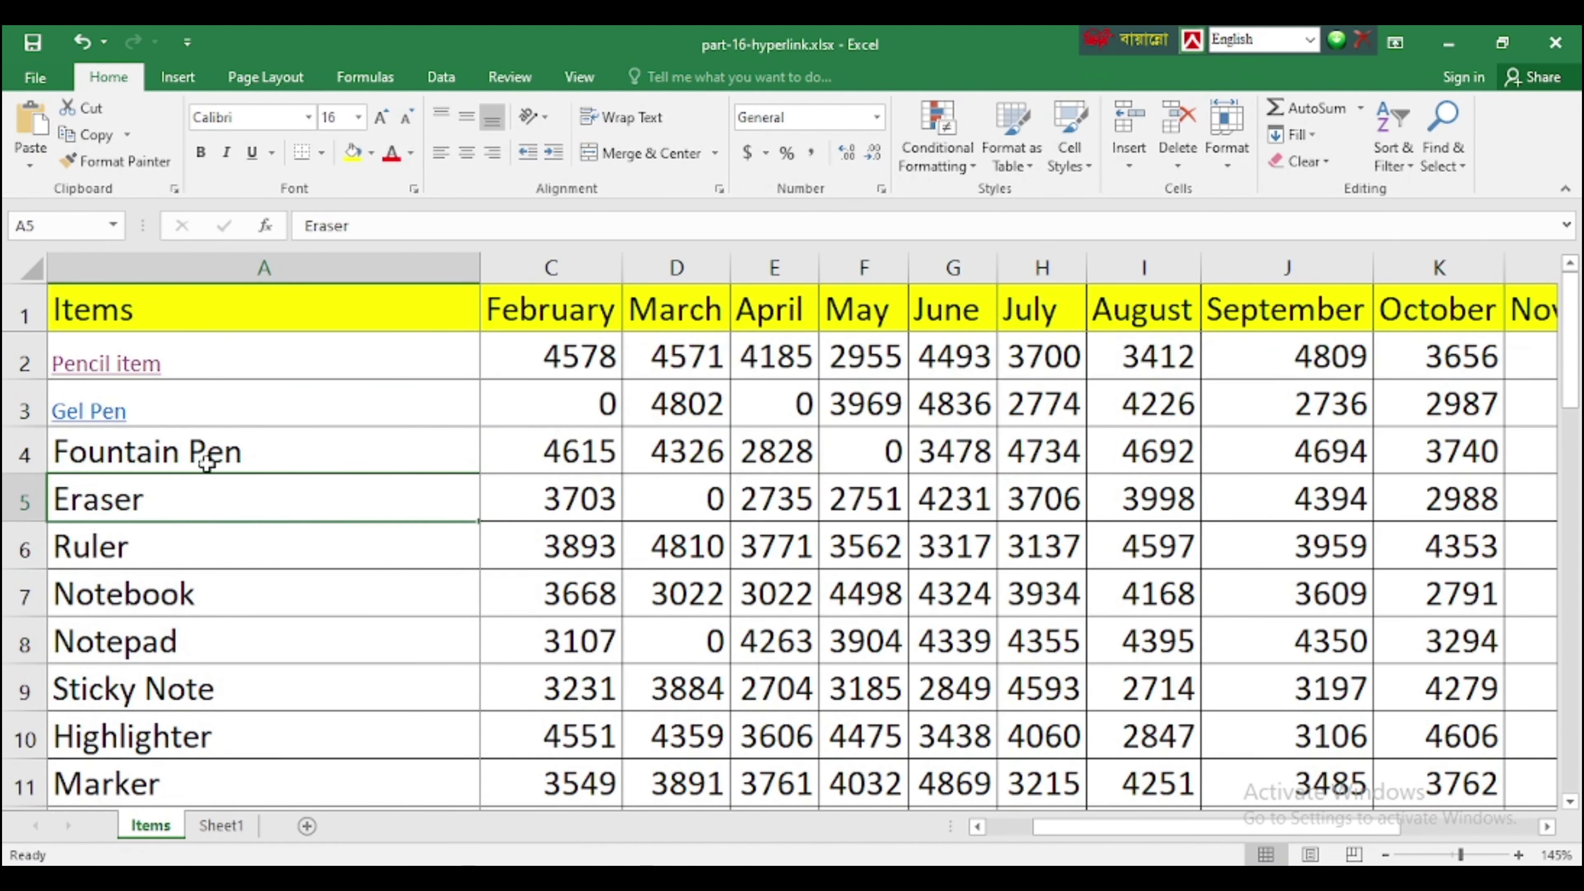
Remove the hyperlink from the Pencil item cell A2 and undo the removal
left_click(210, 354)
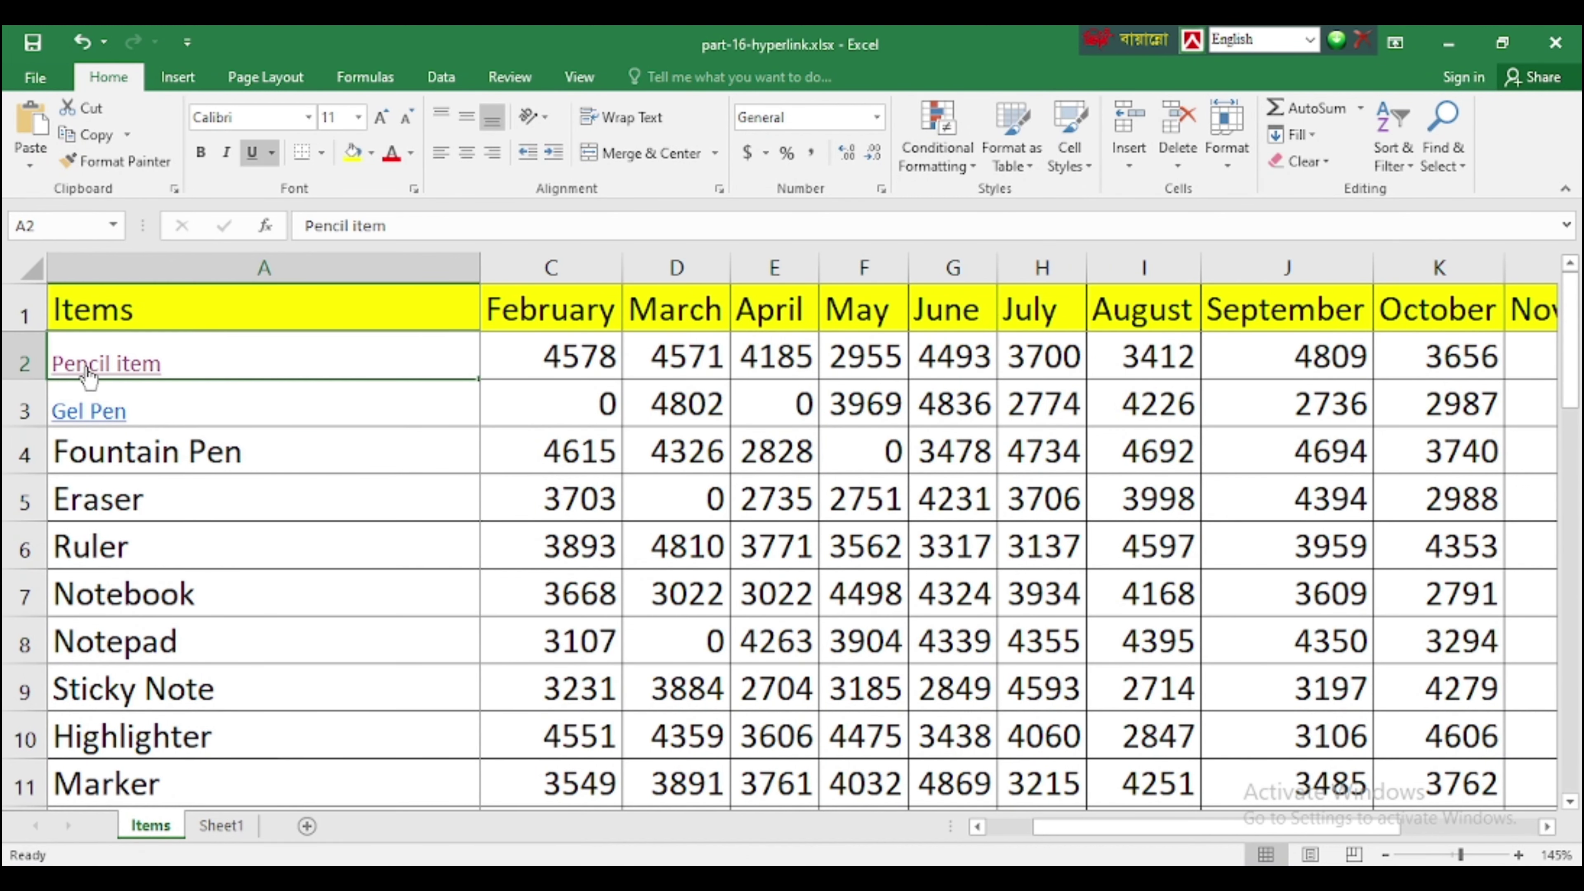
right_click(219, 359)
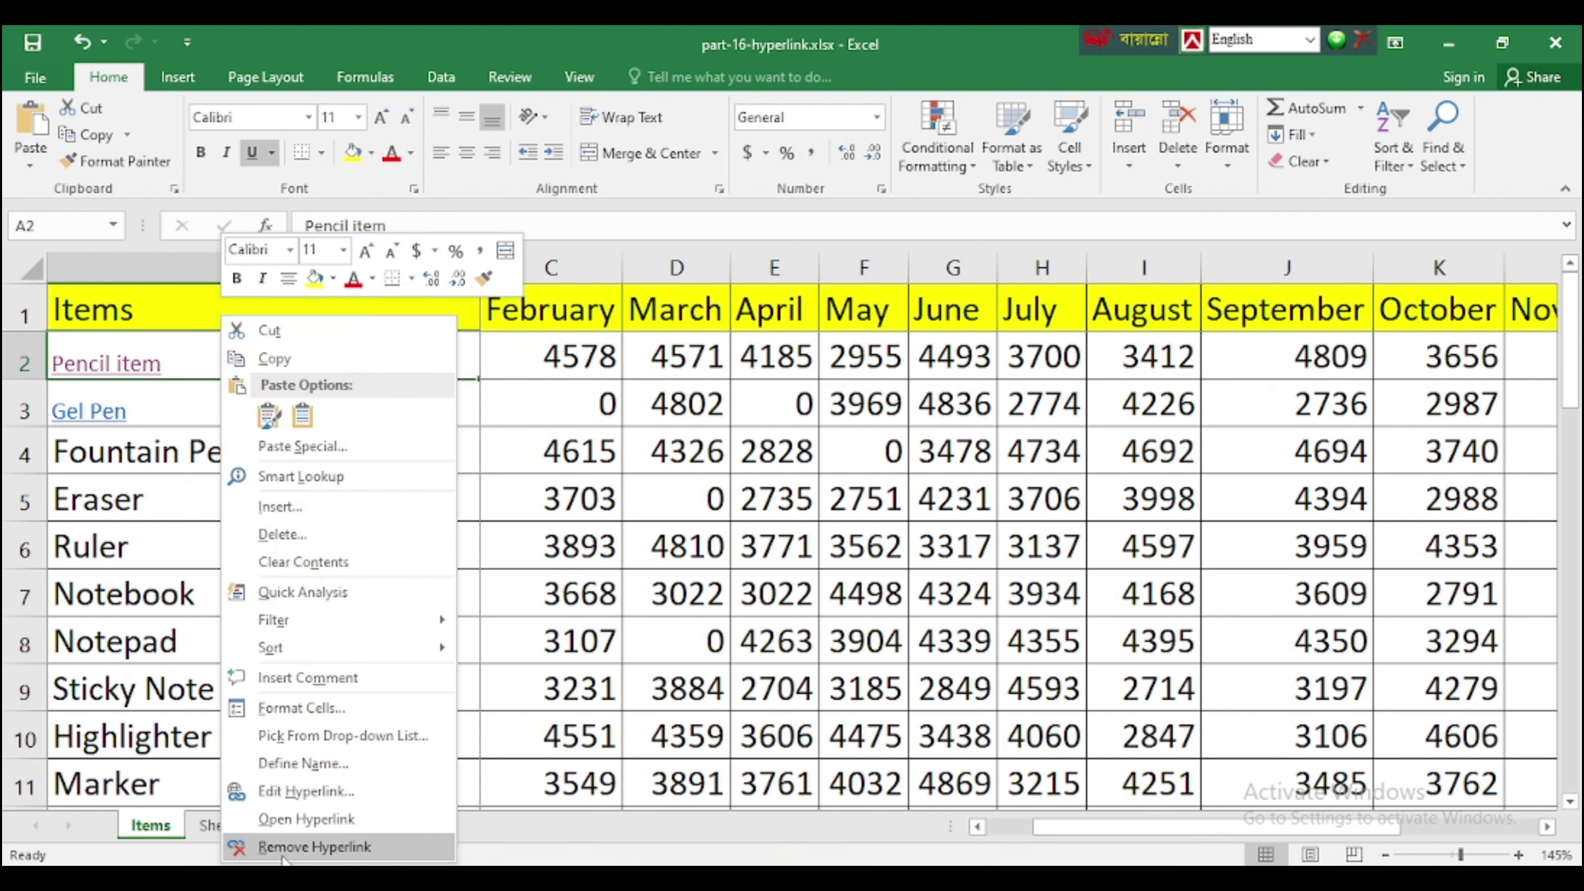
left_click(314, 847)
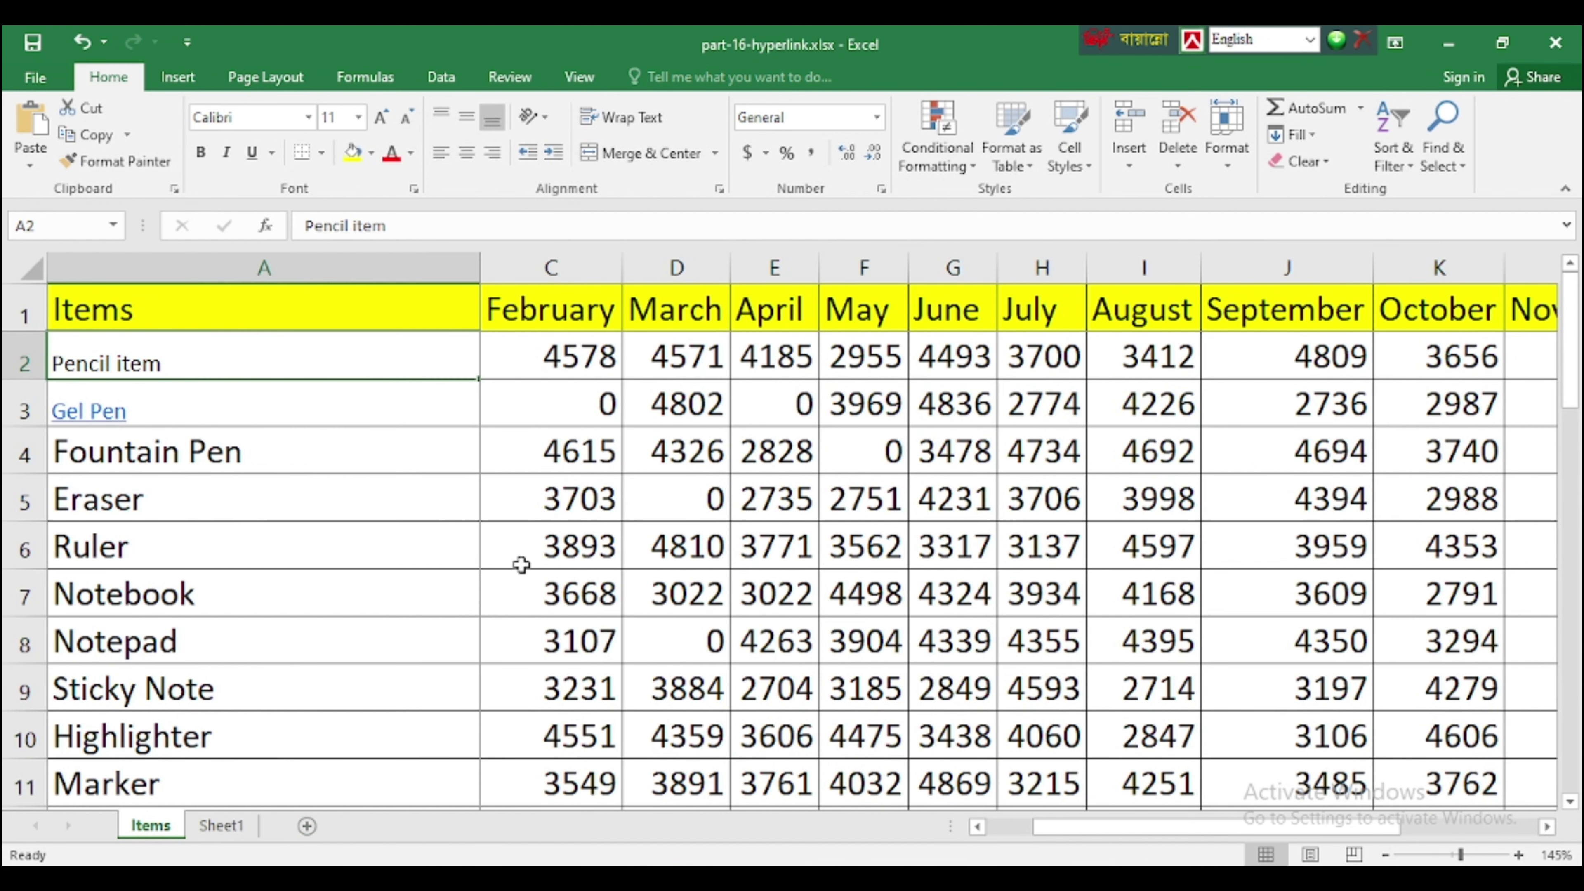
key("ctrl+z")
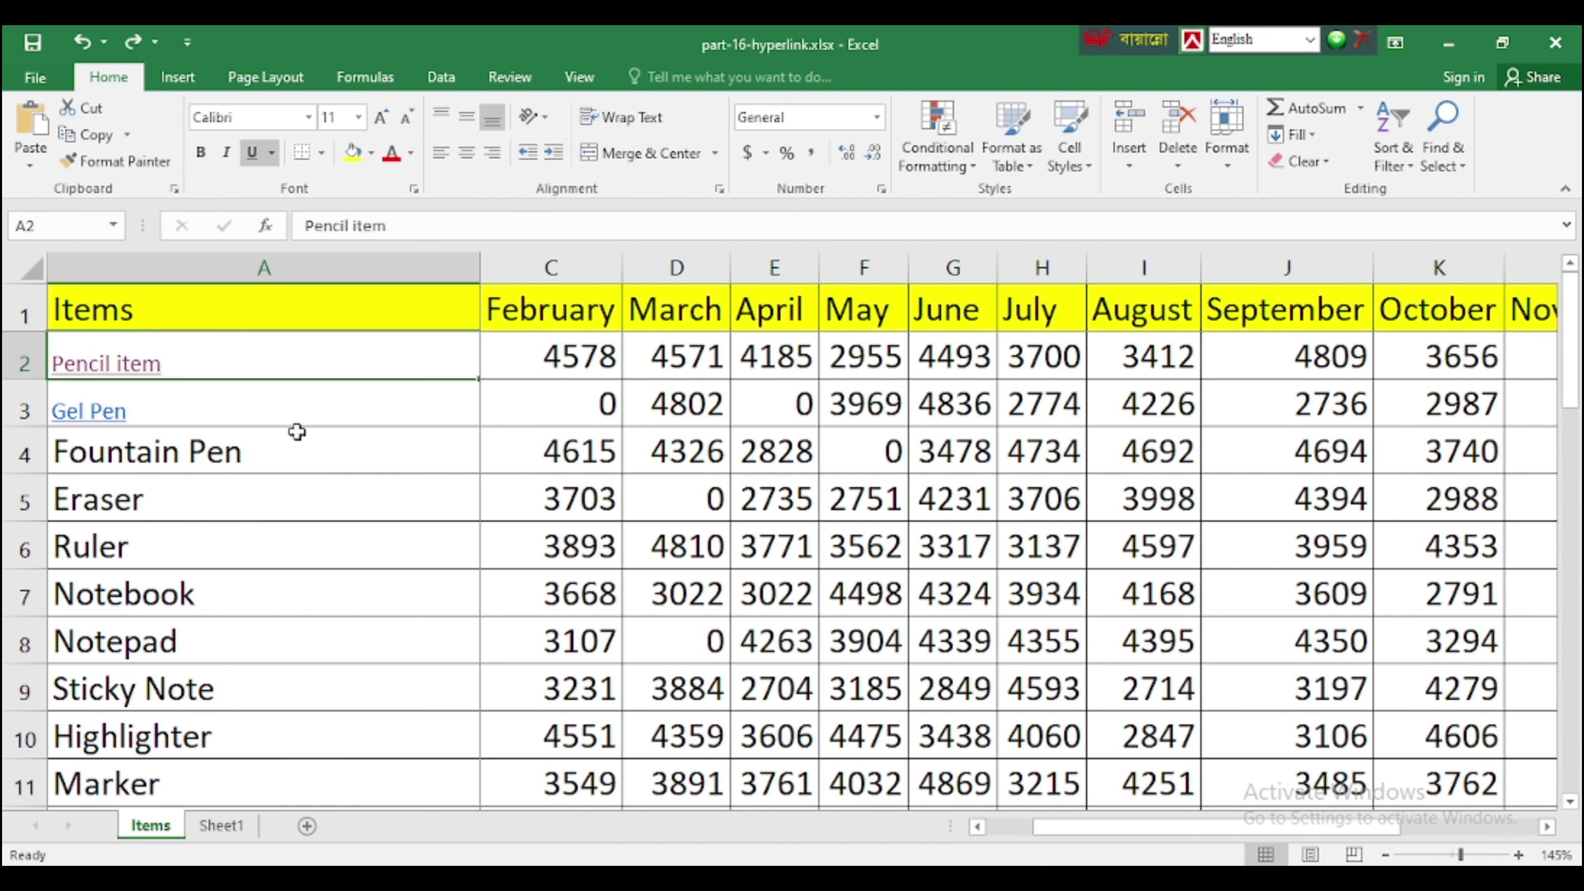
Open the Pencil item cell's hyperlink to visit its target, and return to the first rows of the sheet
right_click(209, 364)
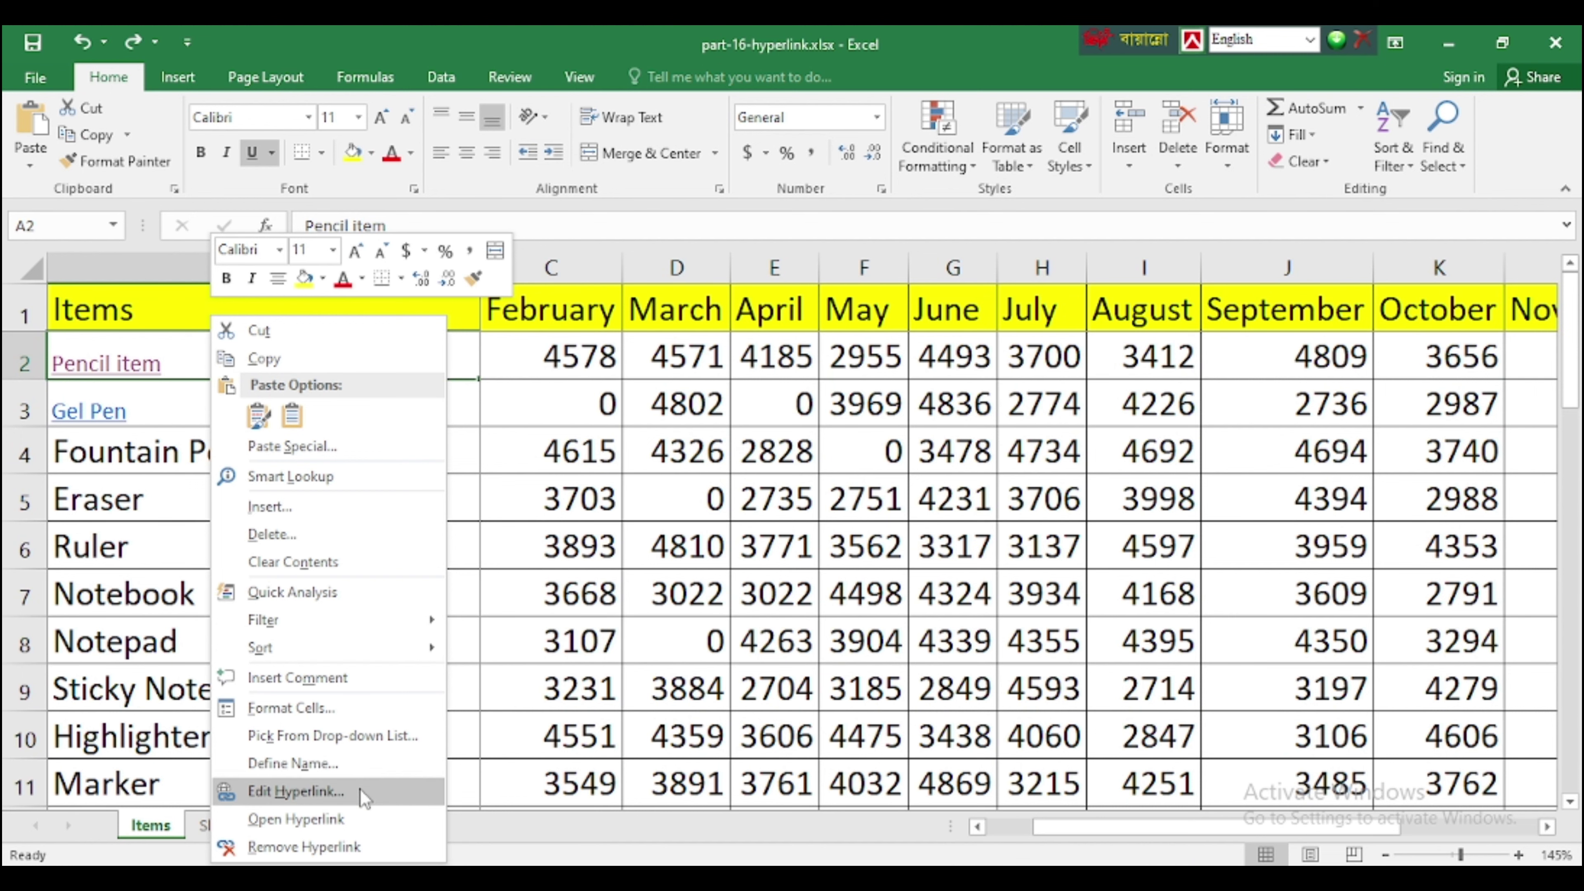
left_click(291, 822)
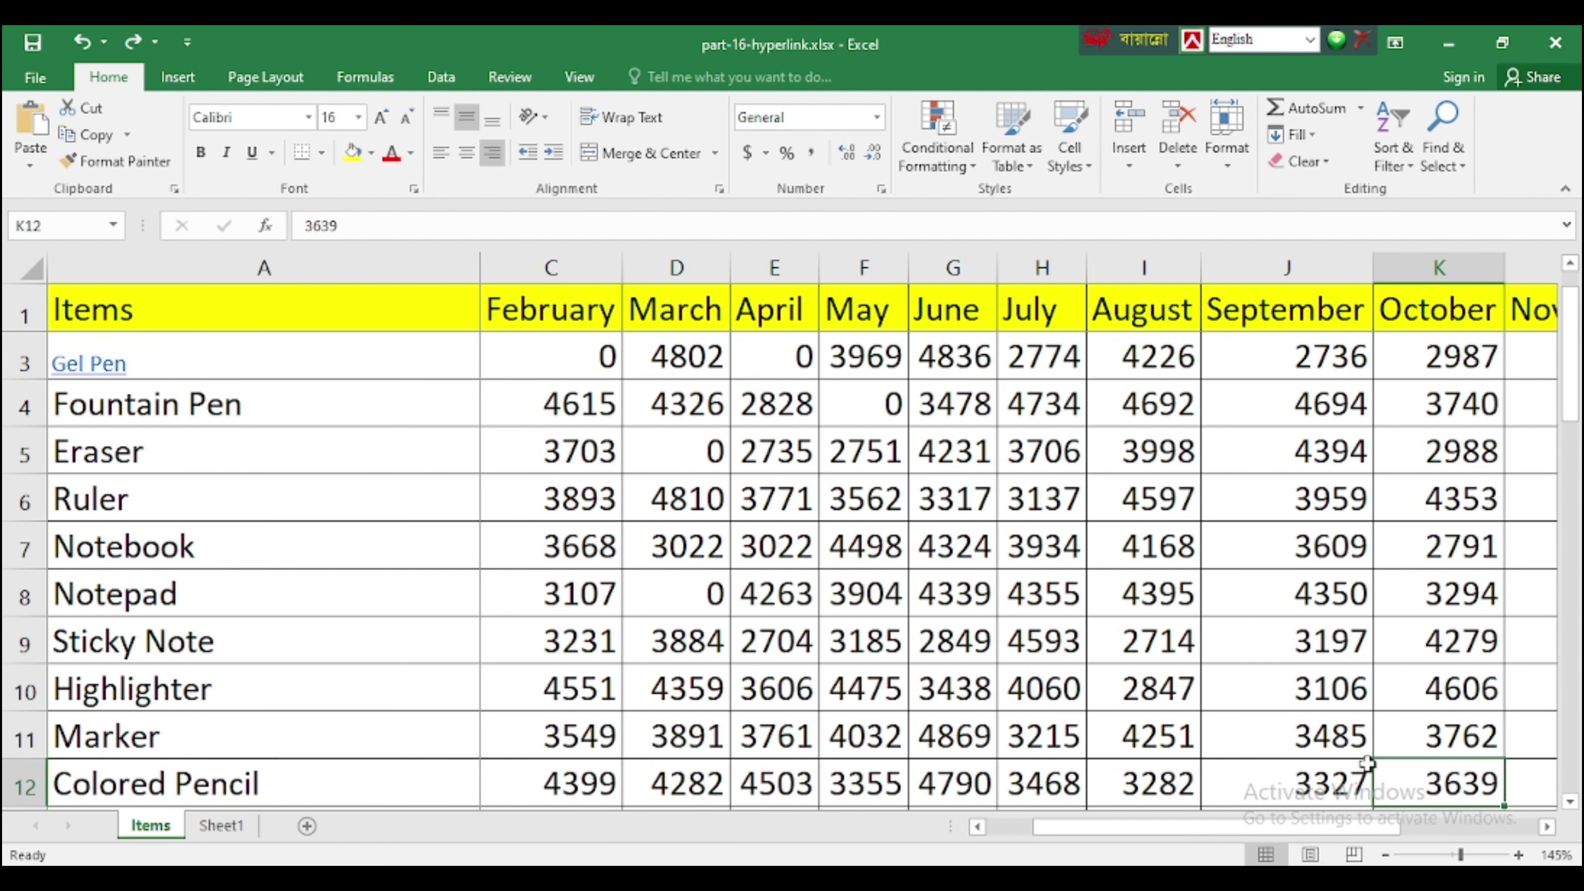
scroll(507, 649, "up", 1)
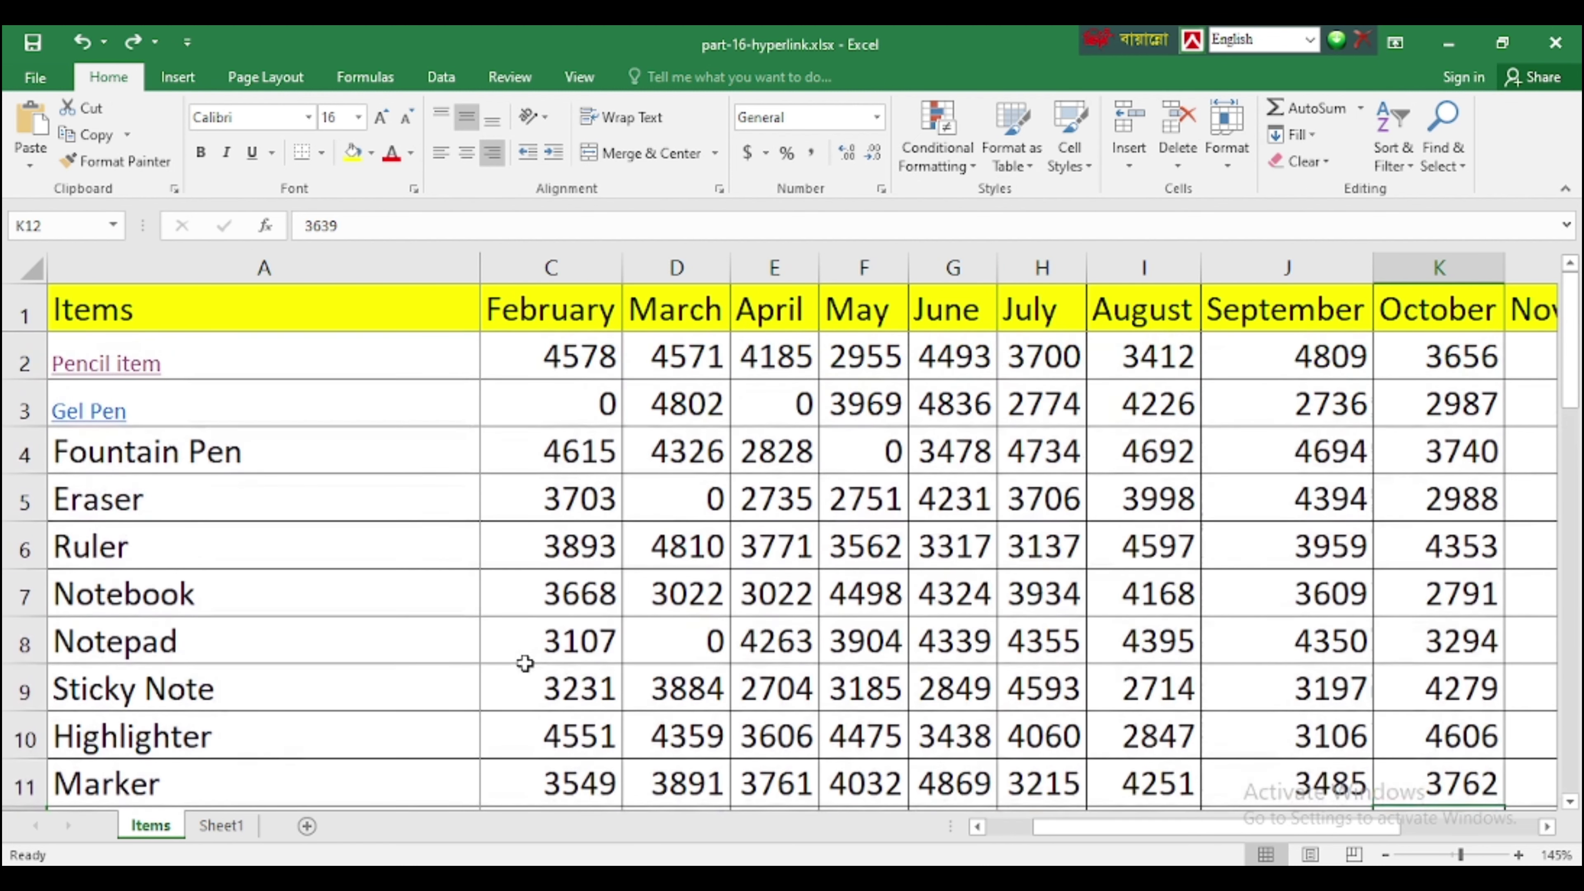
left_click(585, 609)
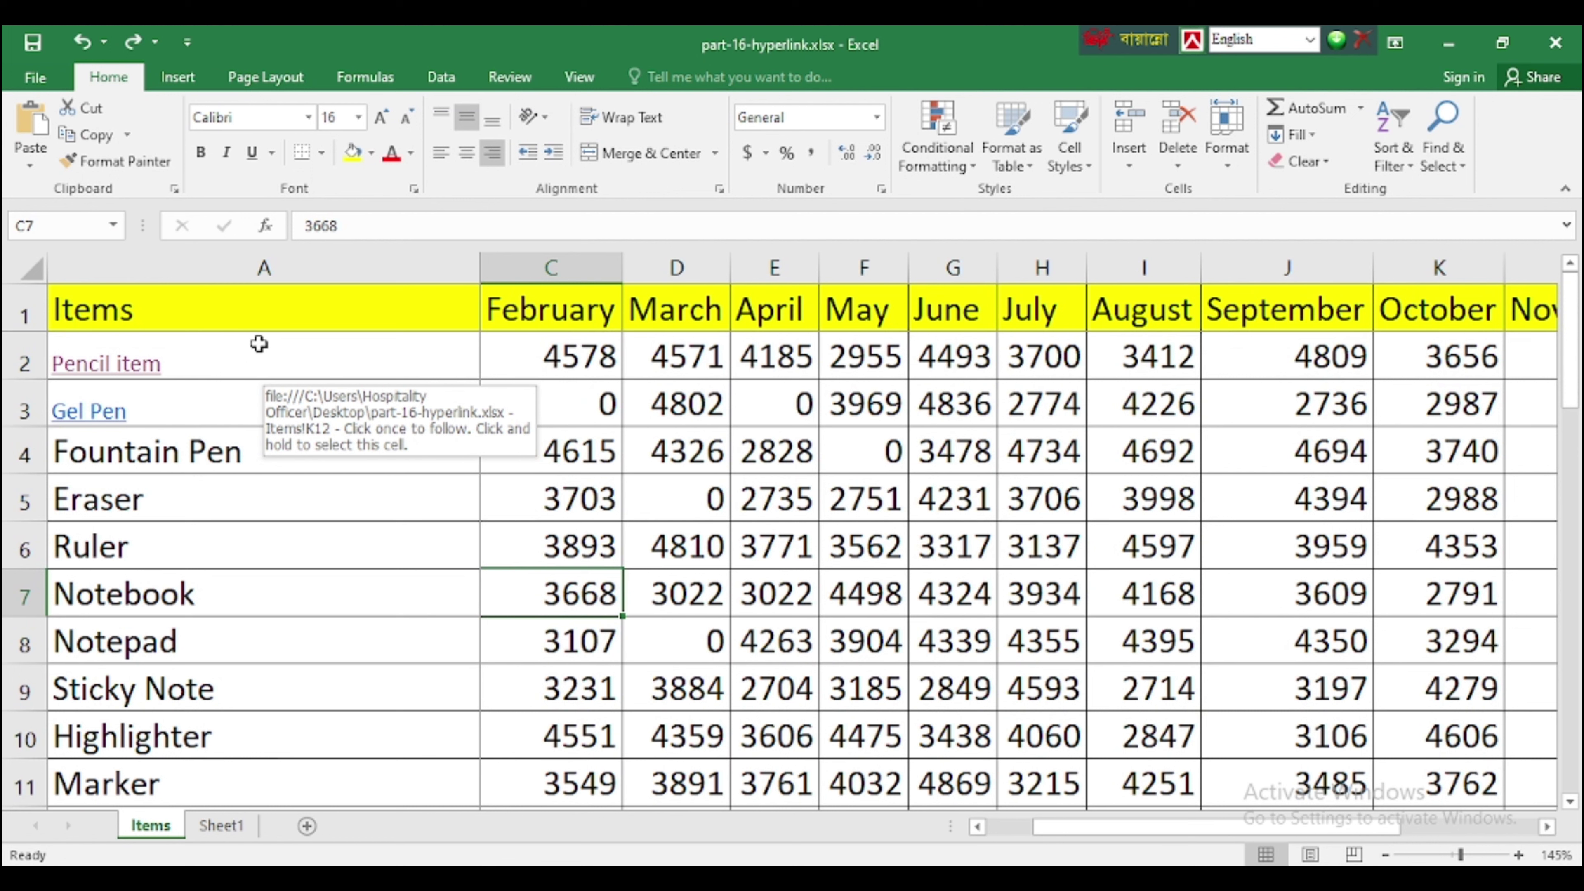
Remove the hyperlinks from the Pencil item and Gel Pen cells together, and undo the removal
left_click_drag(236, 342, 256, 408)
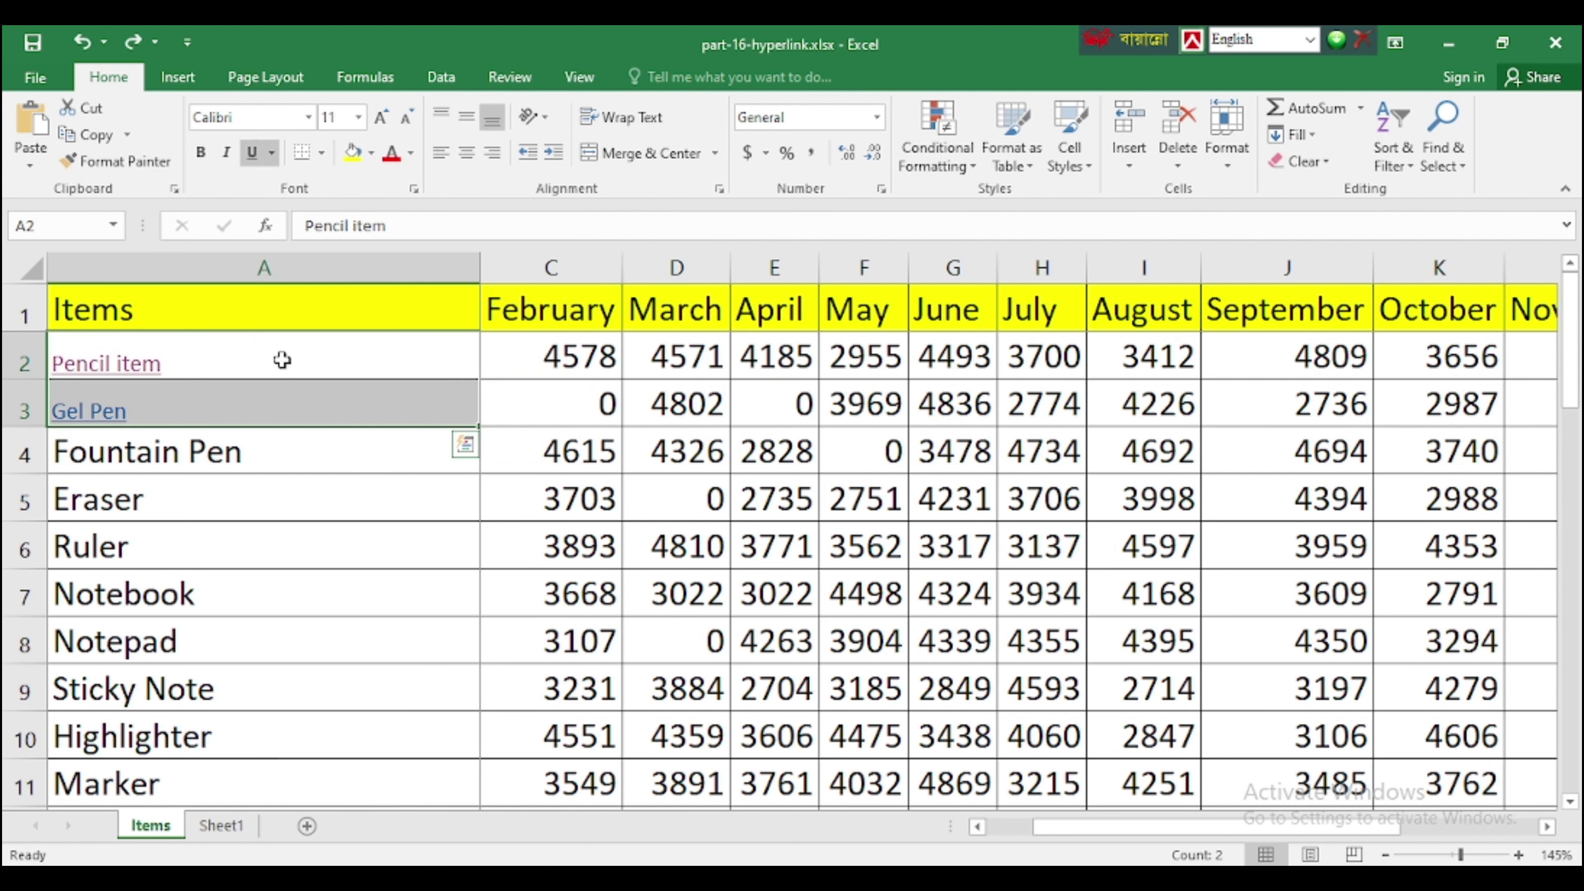
right_click(316, 406)
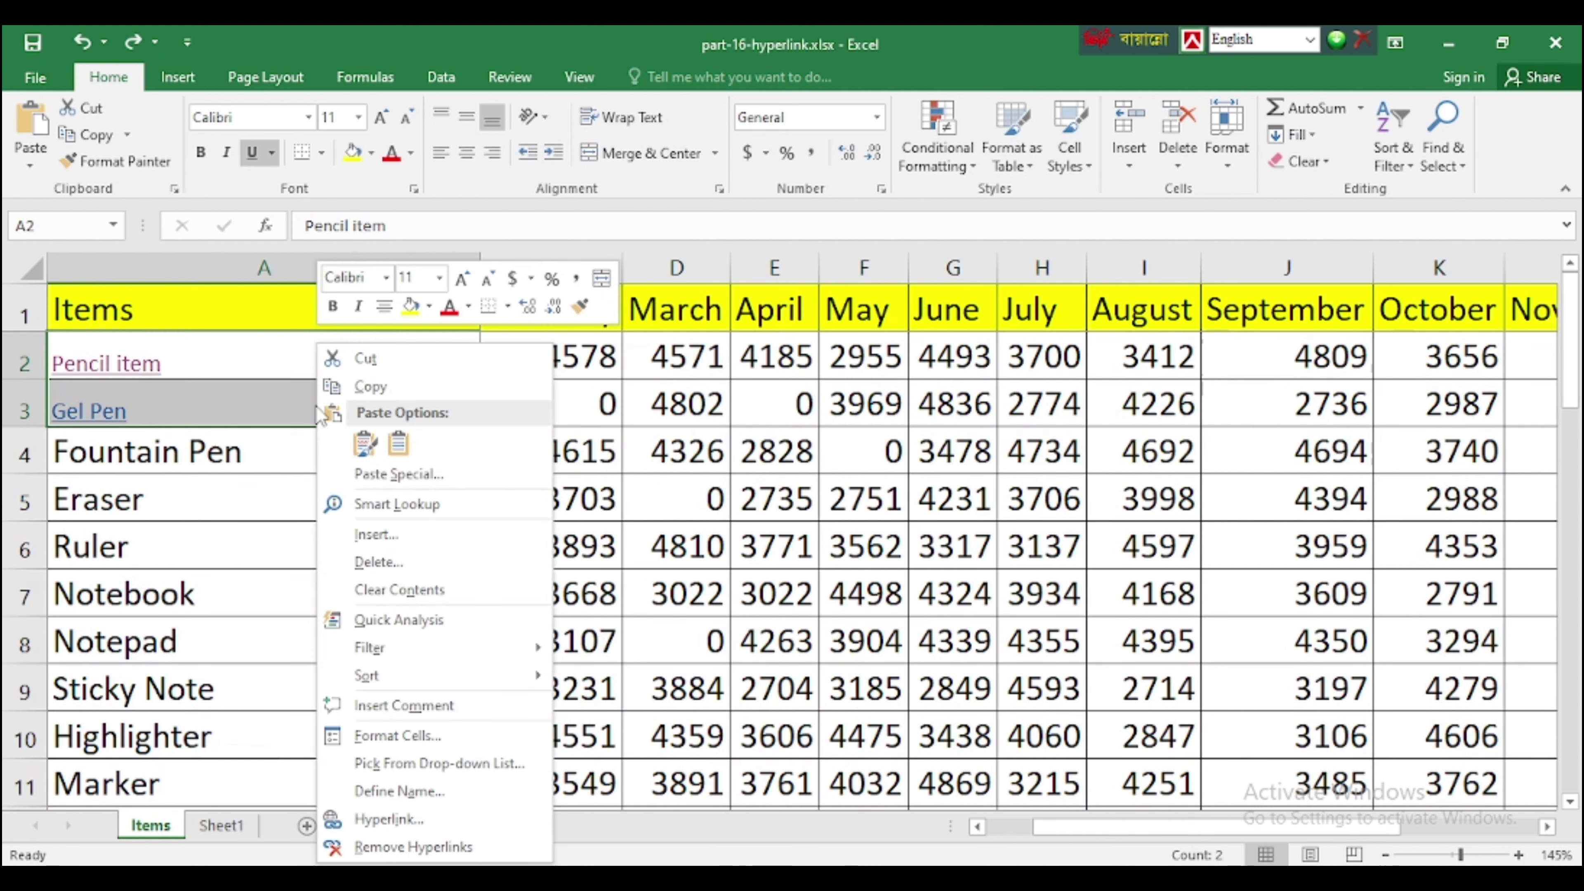
left_click(385, 848)
left_click(406, 524)
left_click(221, 399)
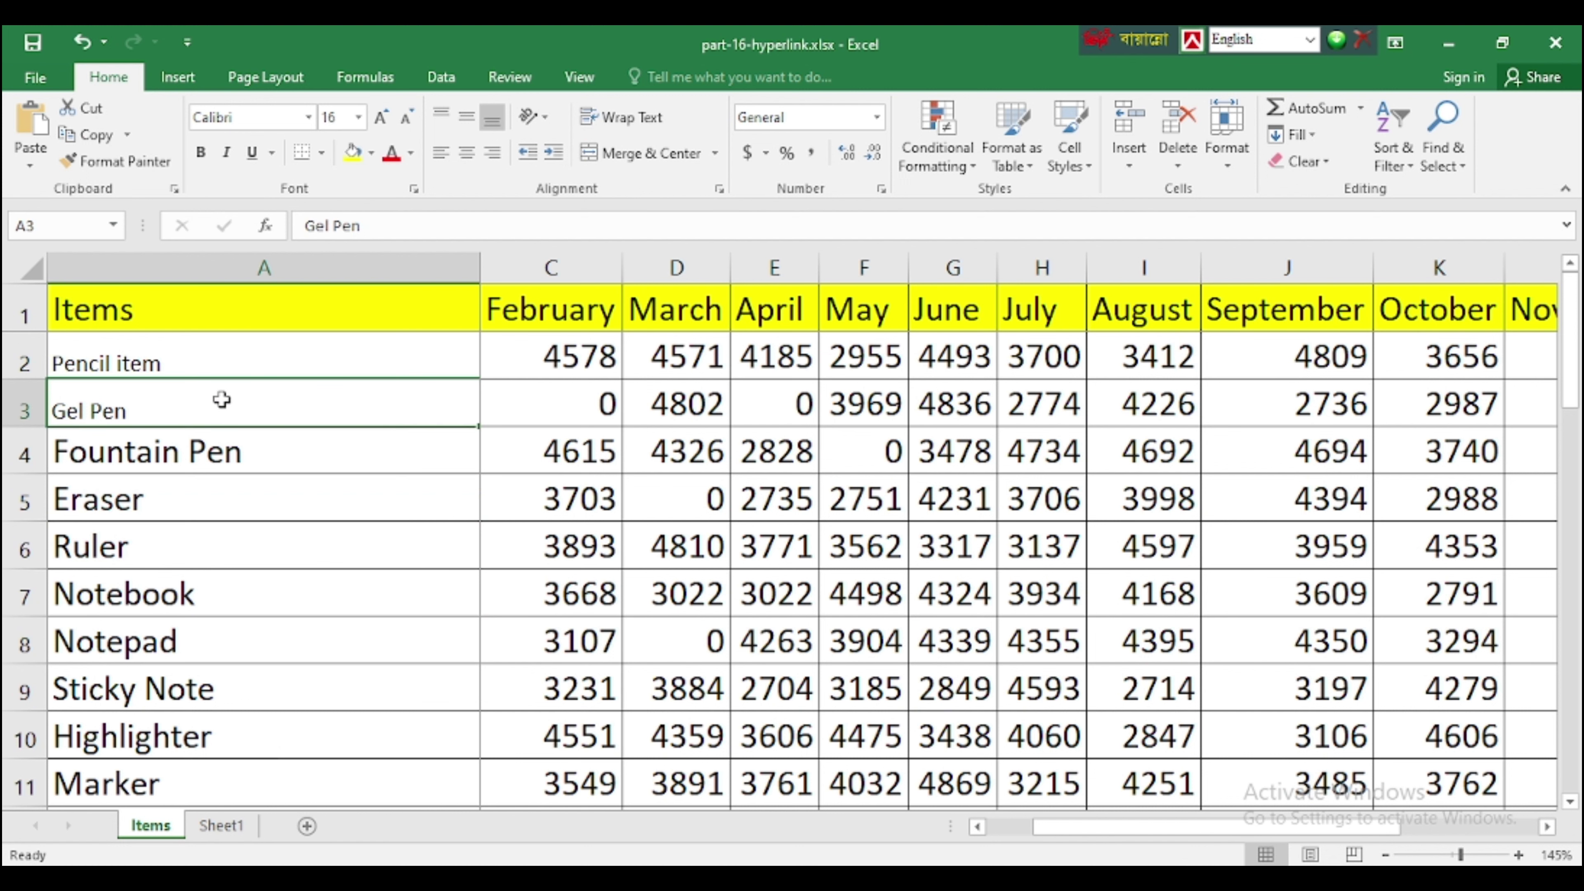
key("Up")
key("ctrl+z")
left_click(275, 503)
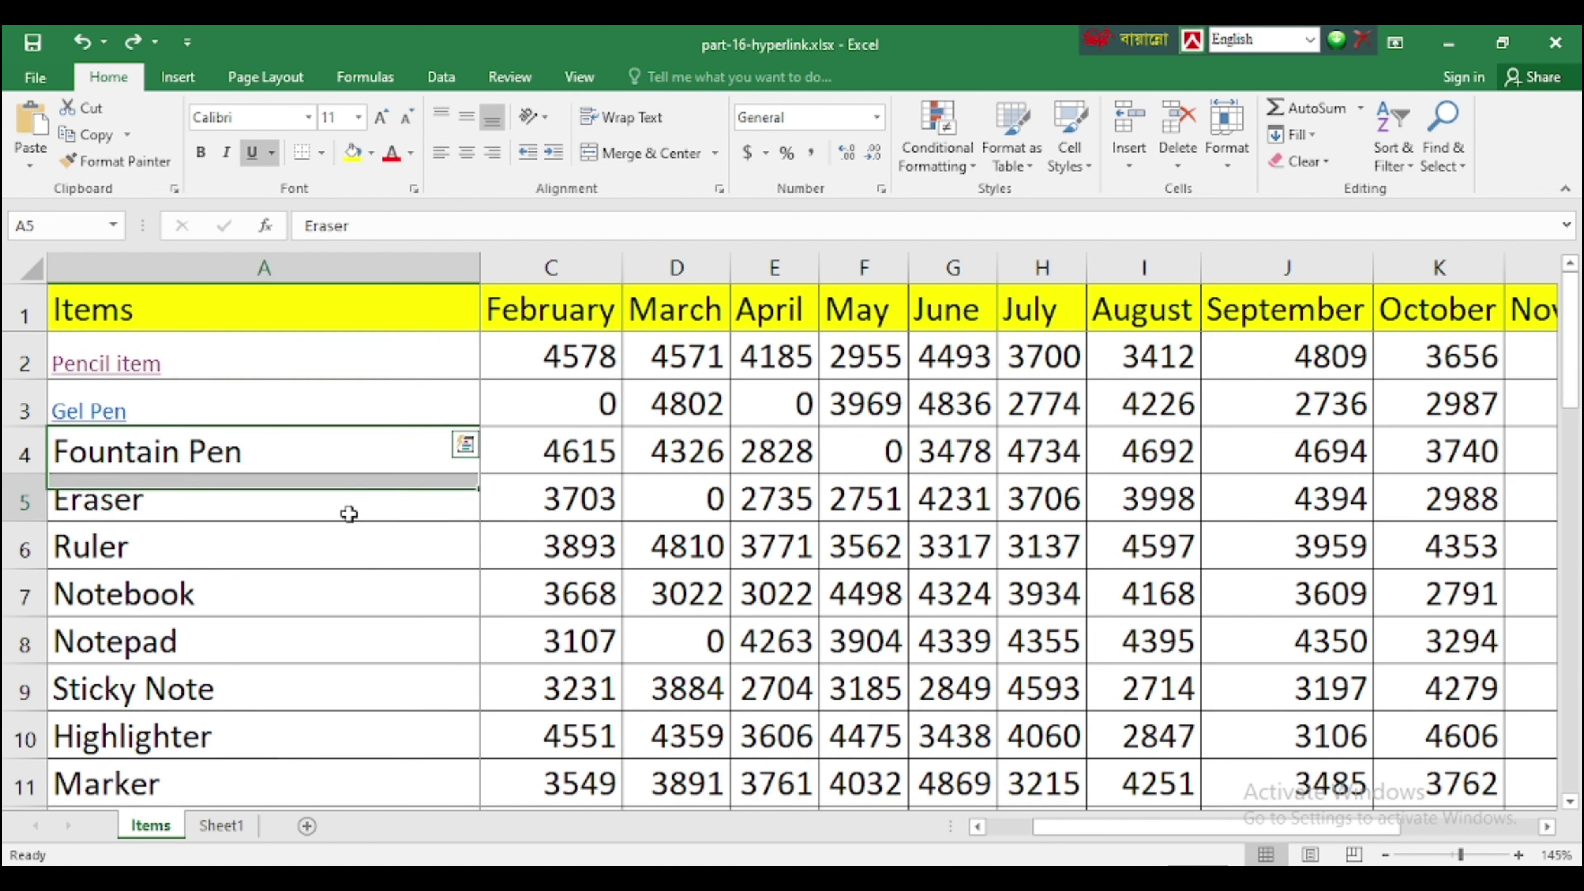
Switch to Sheet1 and select the company table from cell A1 to H62
left_click(227, 827)
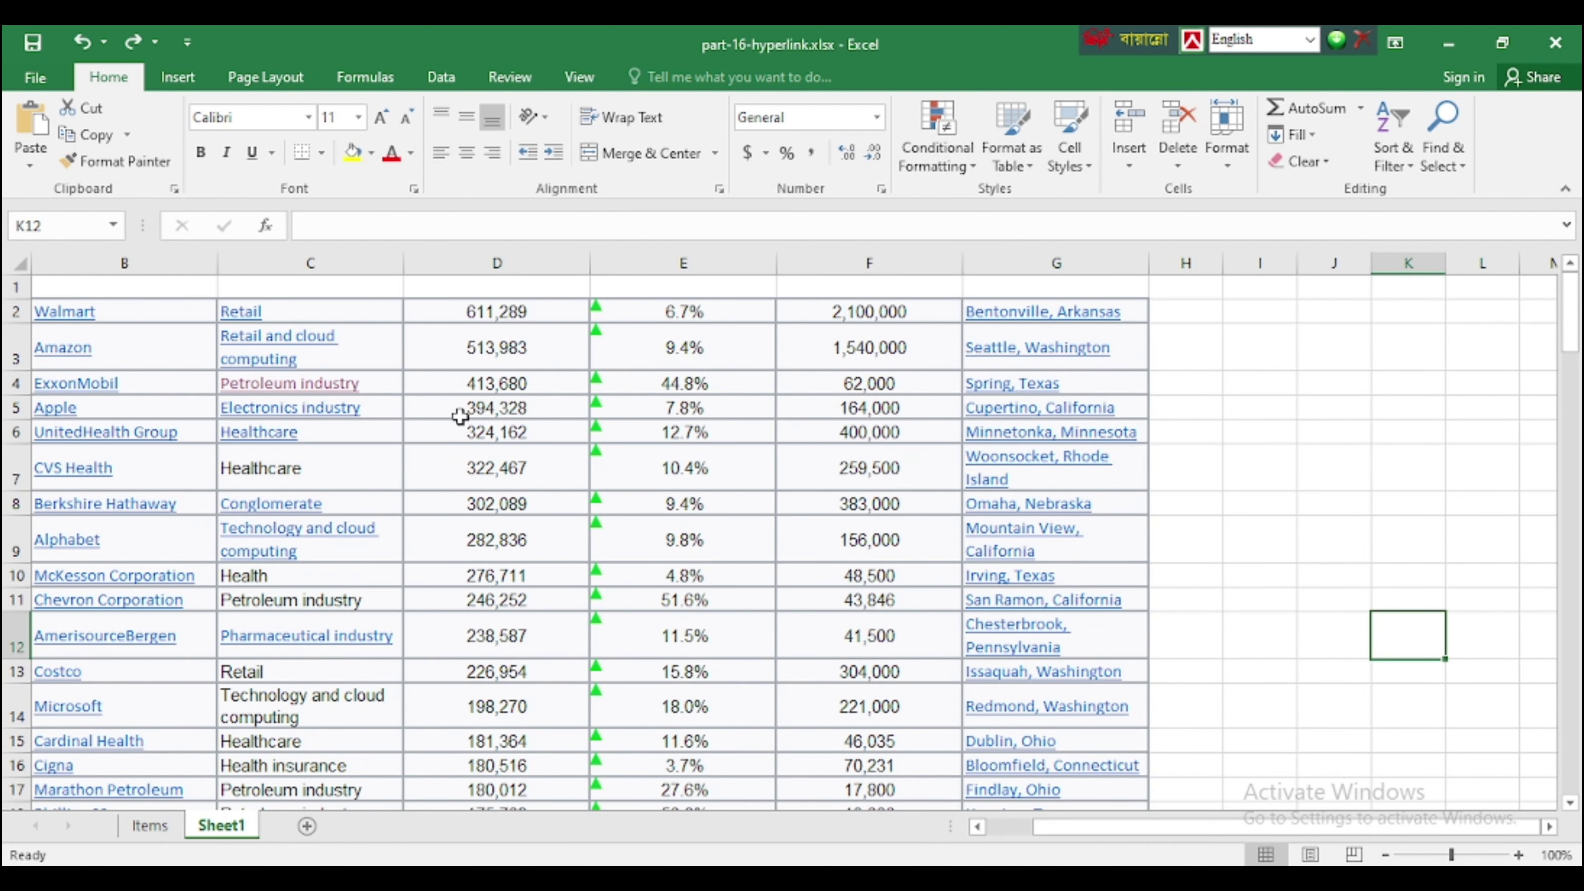
scroll(1295, 838, "left", 1)
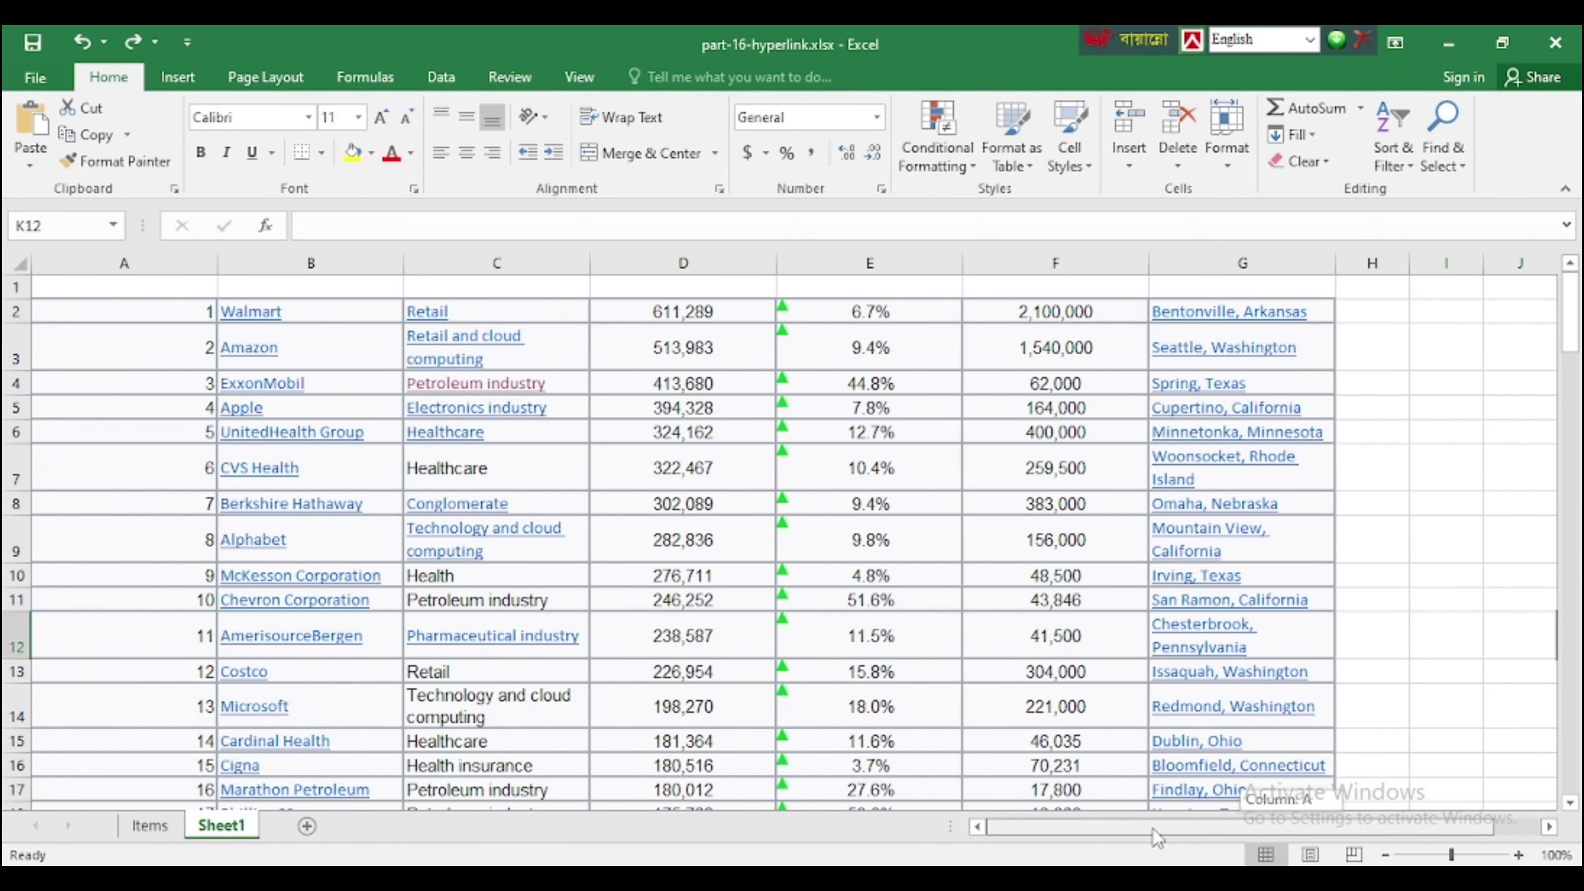
left_click_drag(160, 291, 1341, 820)
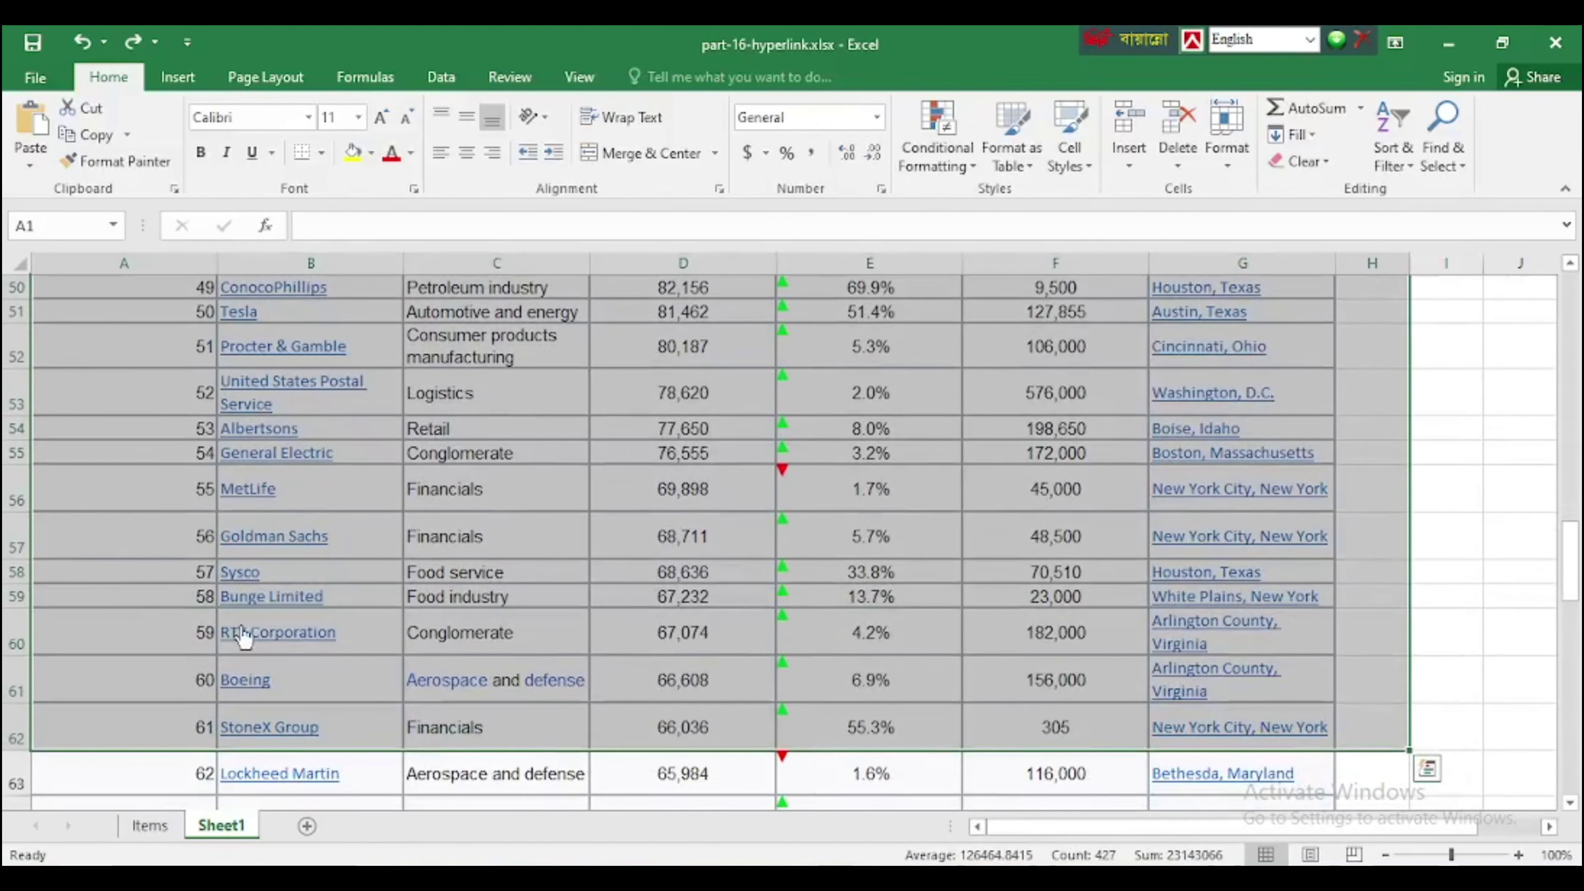
scroll(848, 555, "up", 14)
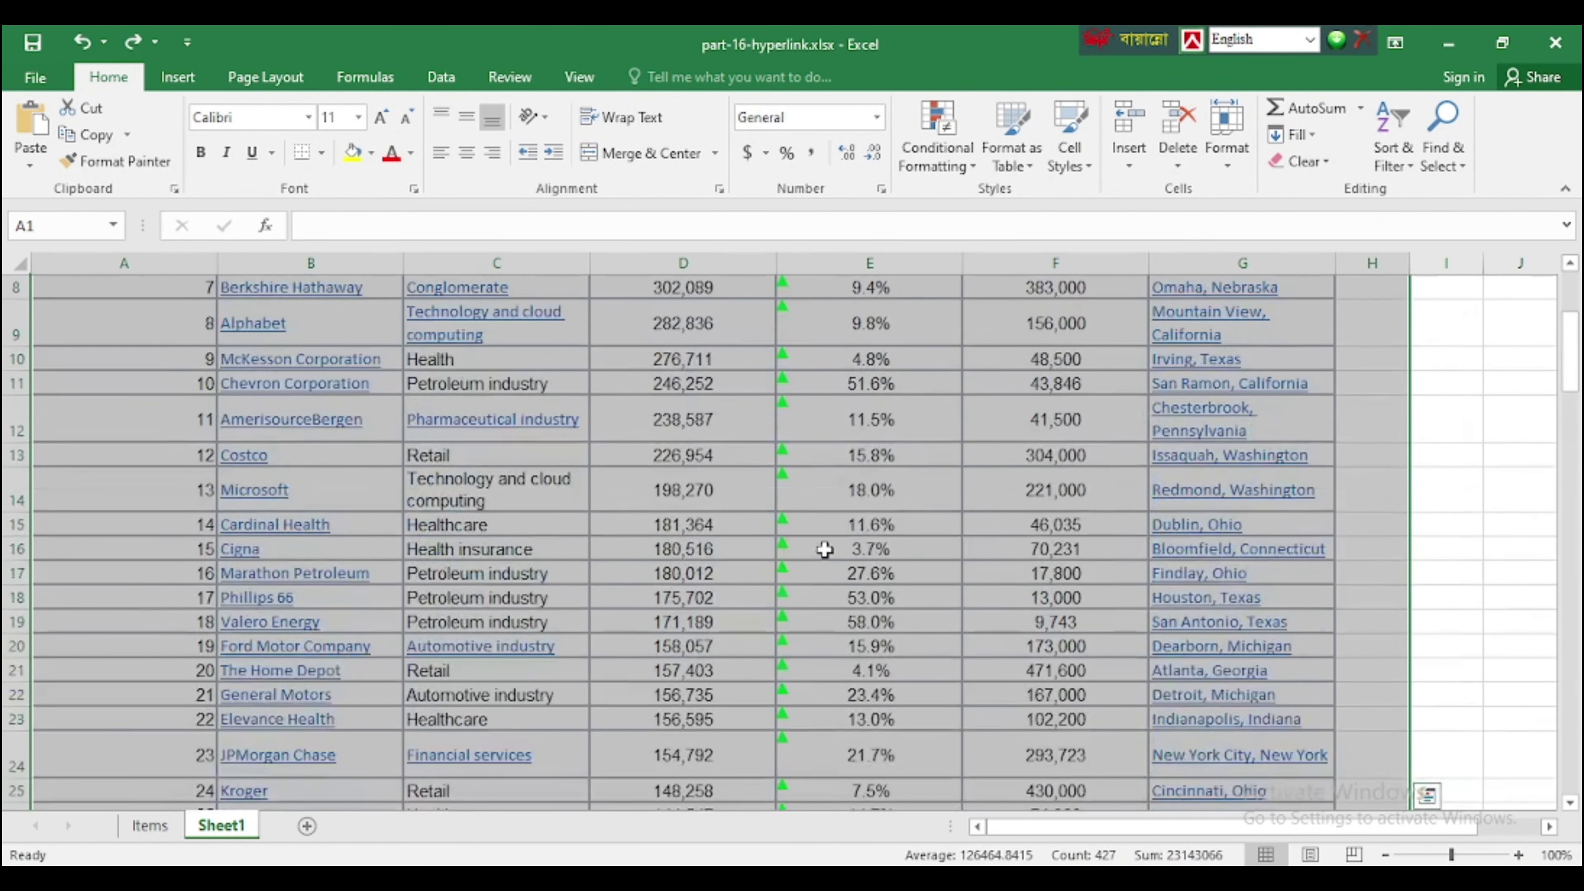
scroll(825, 549, "up", 3)
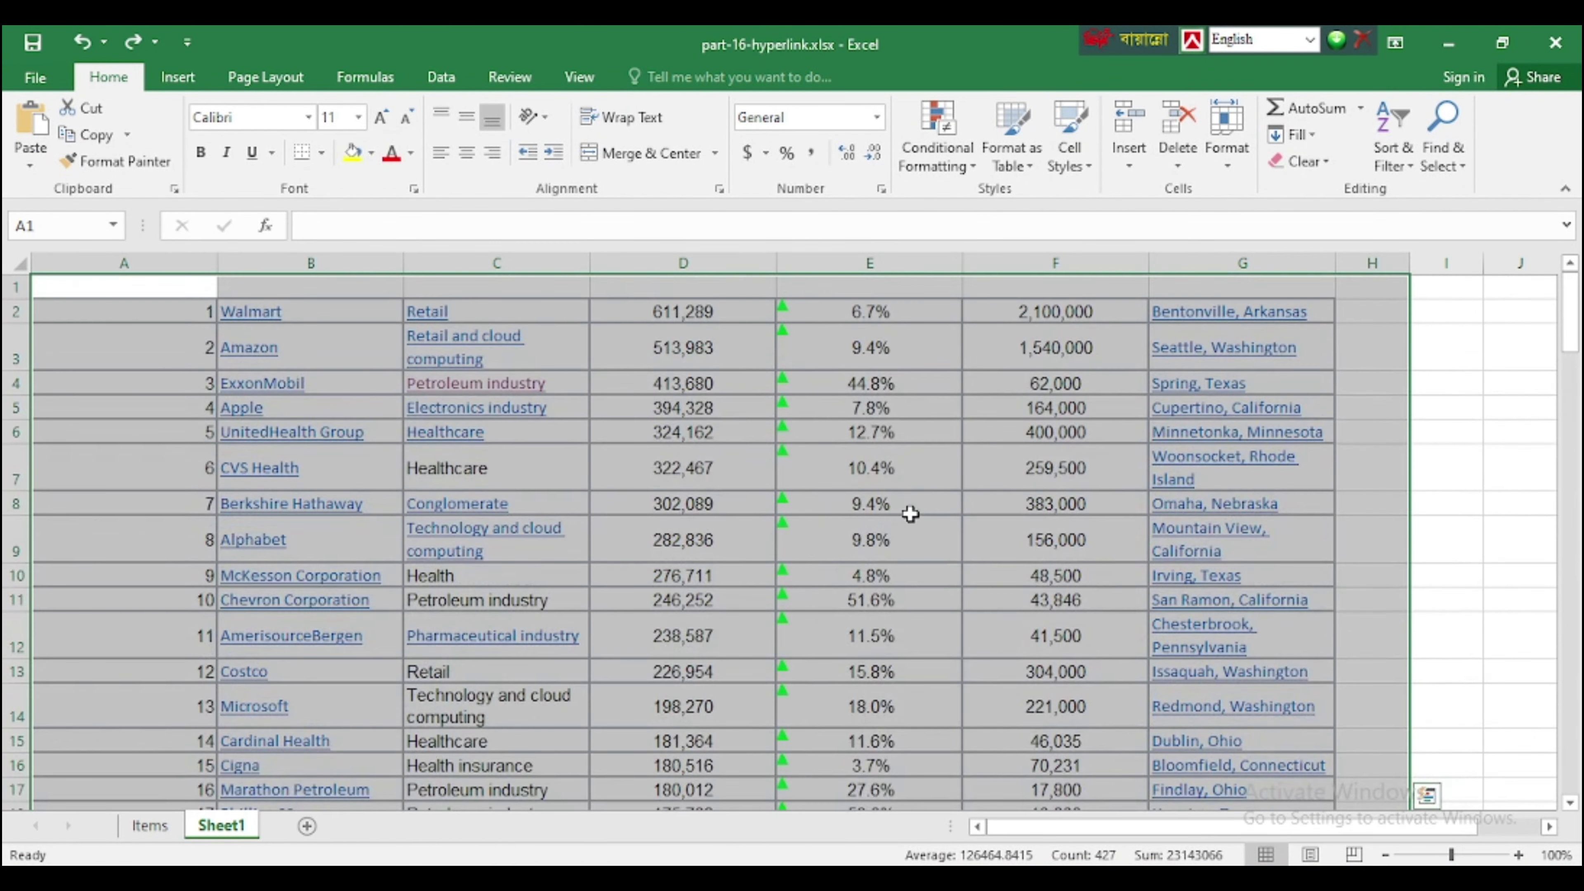
Try selecting the table from A1 to G28 and look through its hyperlinked rows
left_click(134, 318)
left_click_drag(154, 288, 1297, 743)
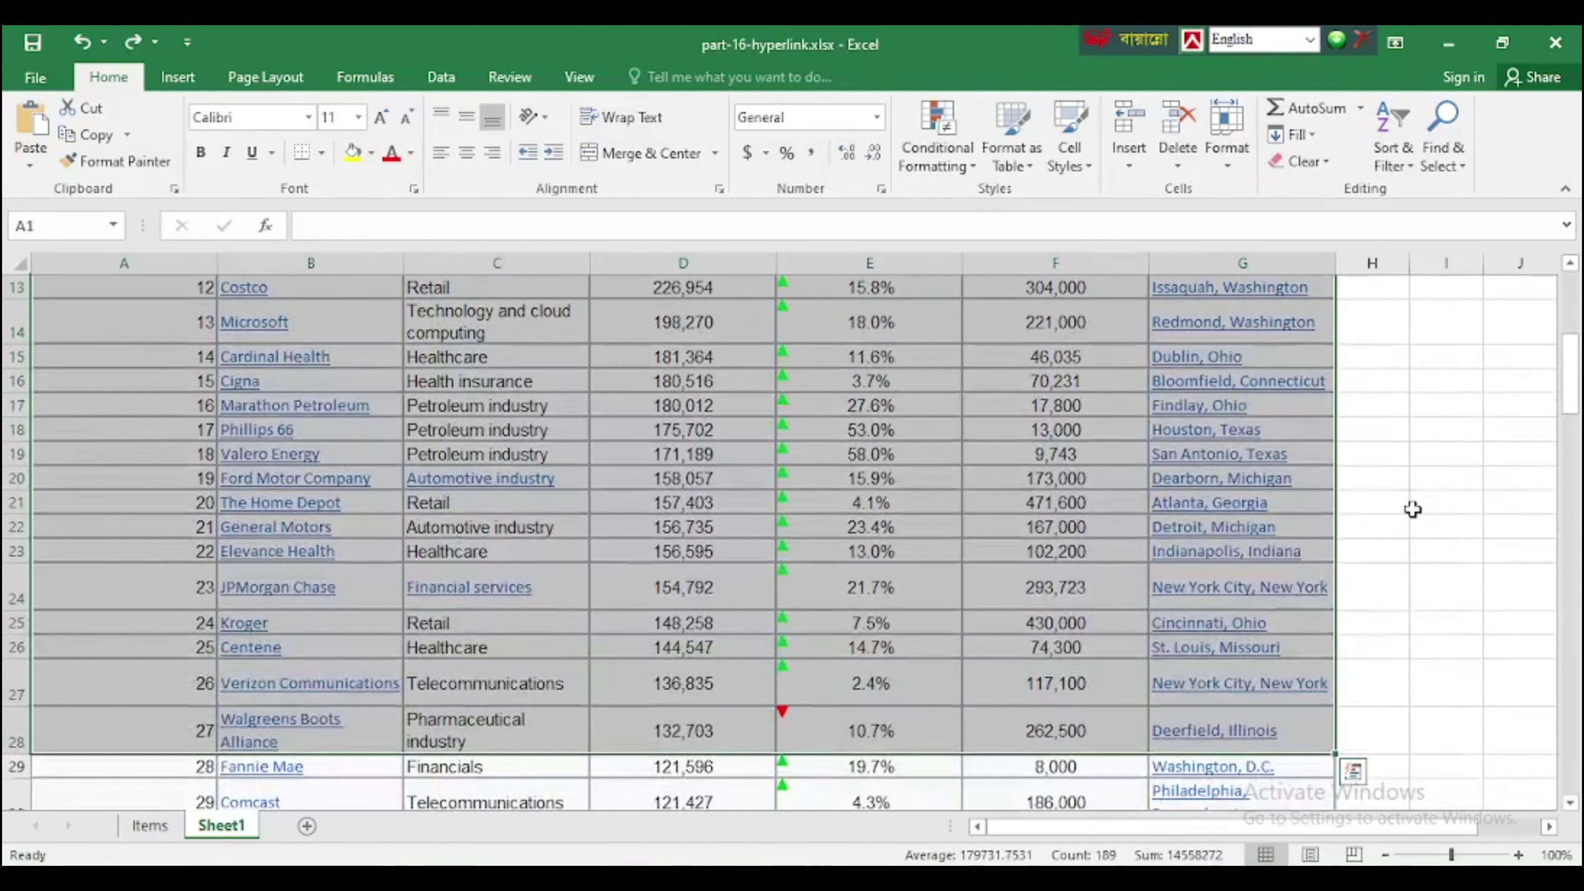
left_click(1419, 508)
scroll(394, 494, "up", 4)
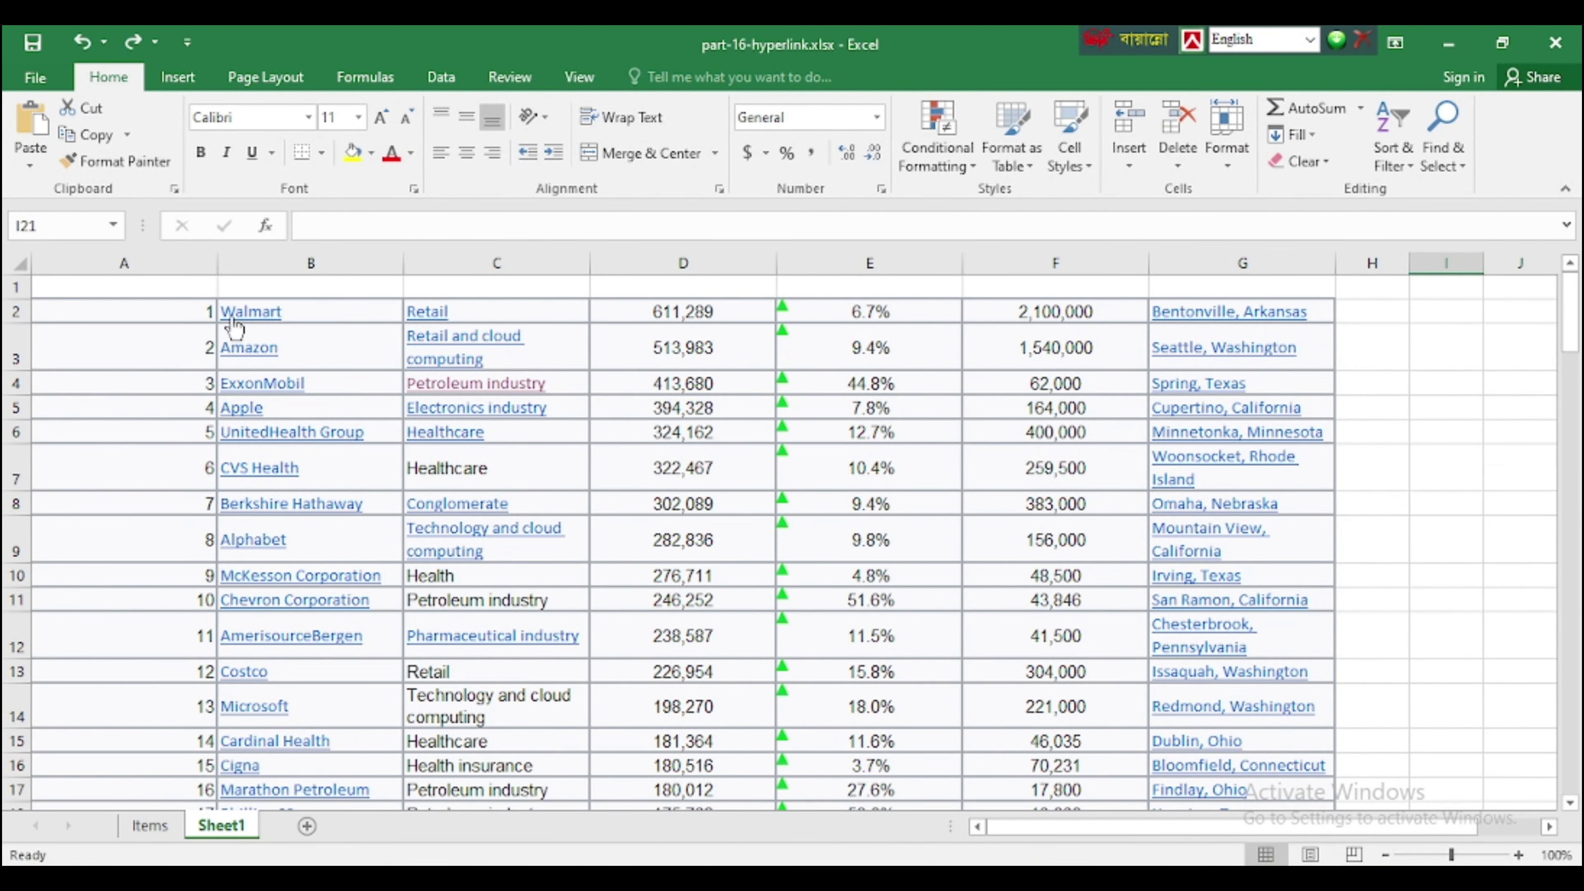
left_click_drag(1241, 672, 1248, 765)
left_click(718, 636)
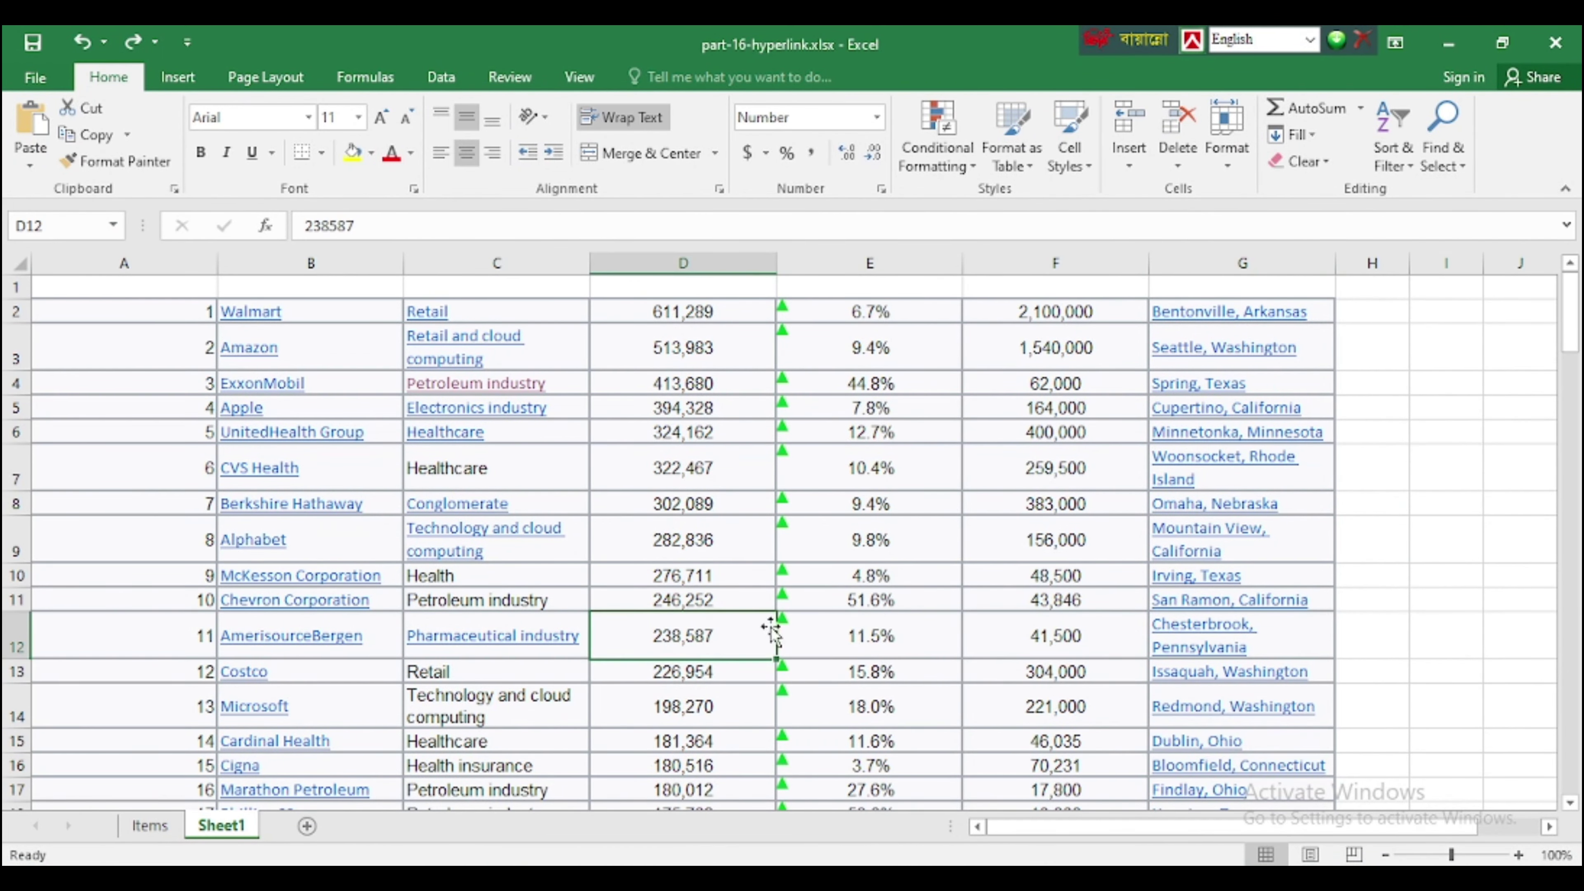
scroll(735, 668, "down", 8)
scroll(734, 668, "down", 9)
scroll(748, 655, "up", 17)
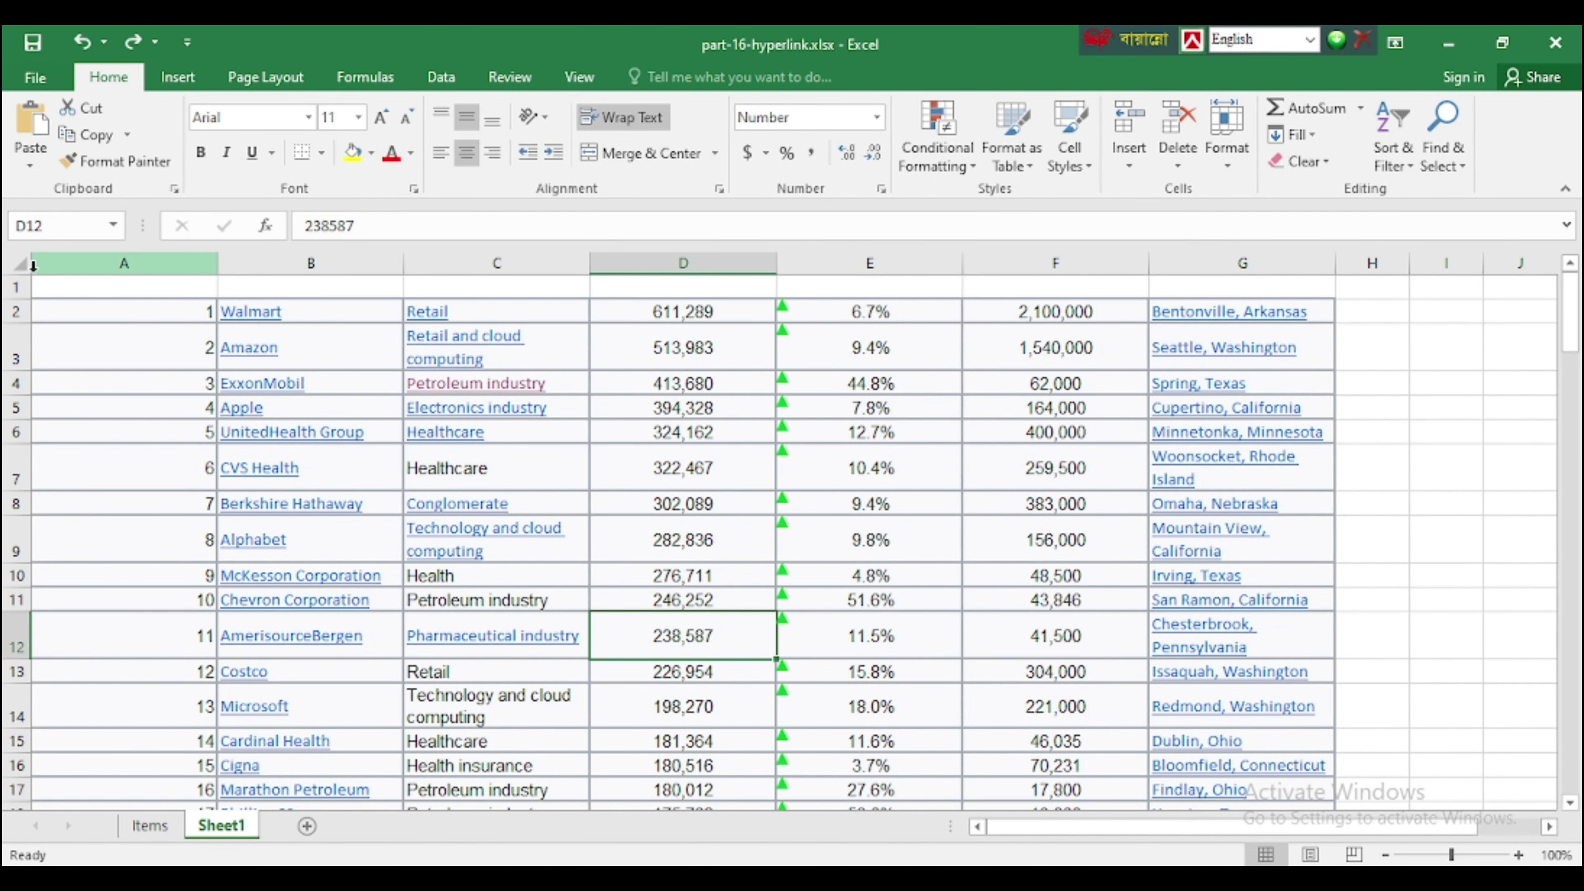
Remove the hyperlinks from all cells of Sheet1 at once, and undo the removal
left_click(16, 263)
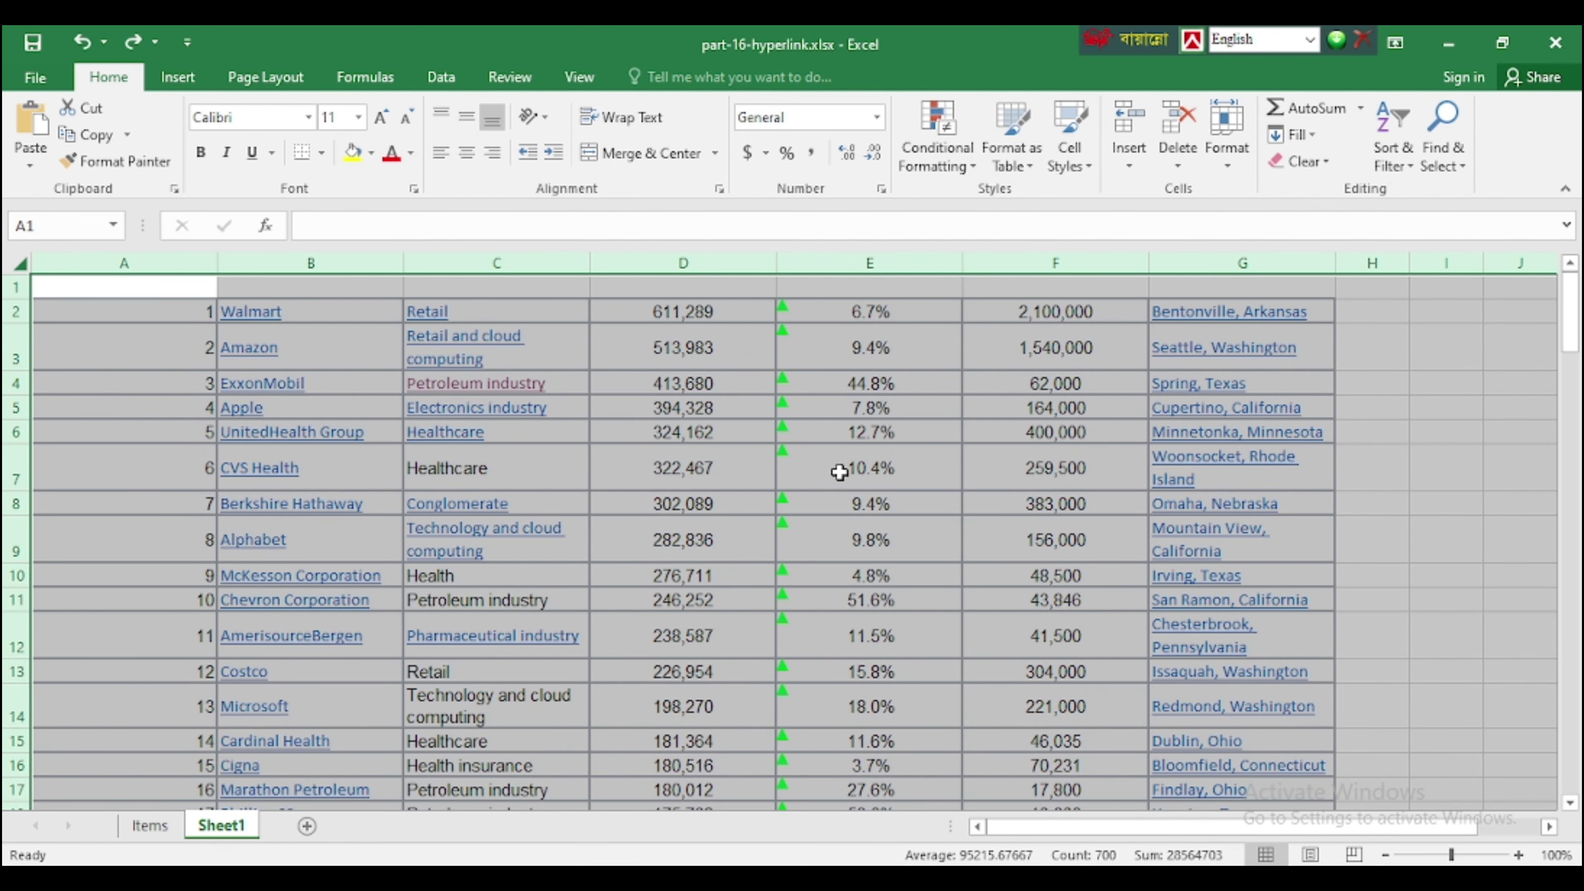
right_click(122, 319)
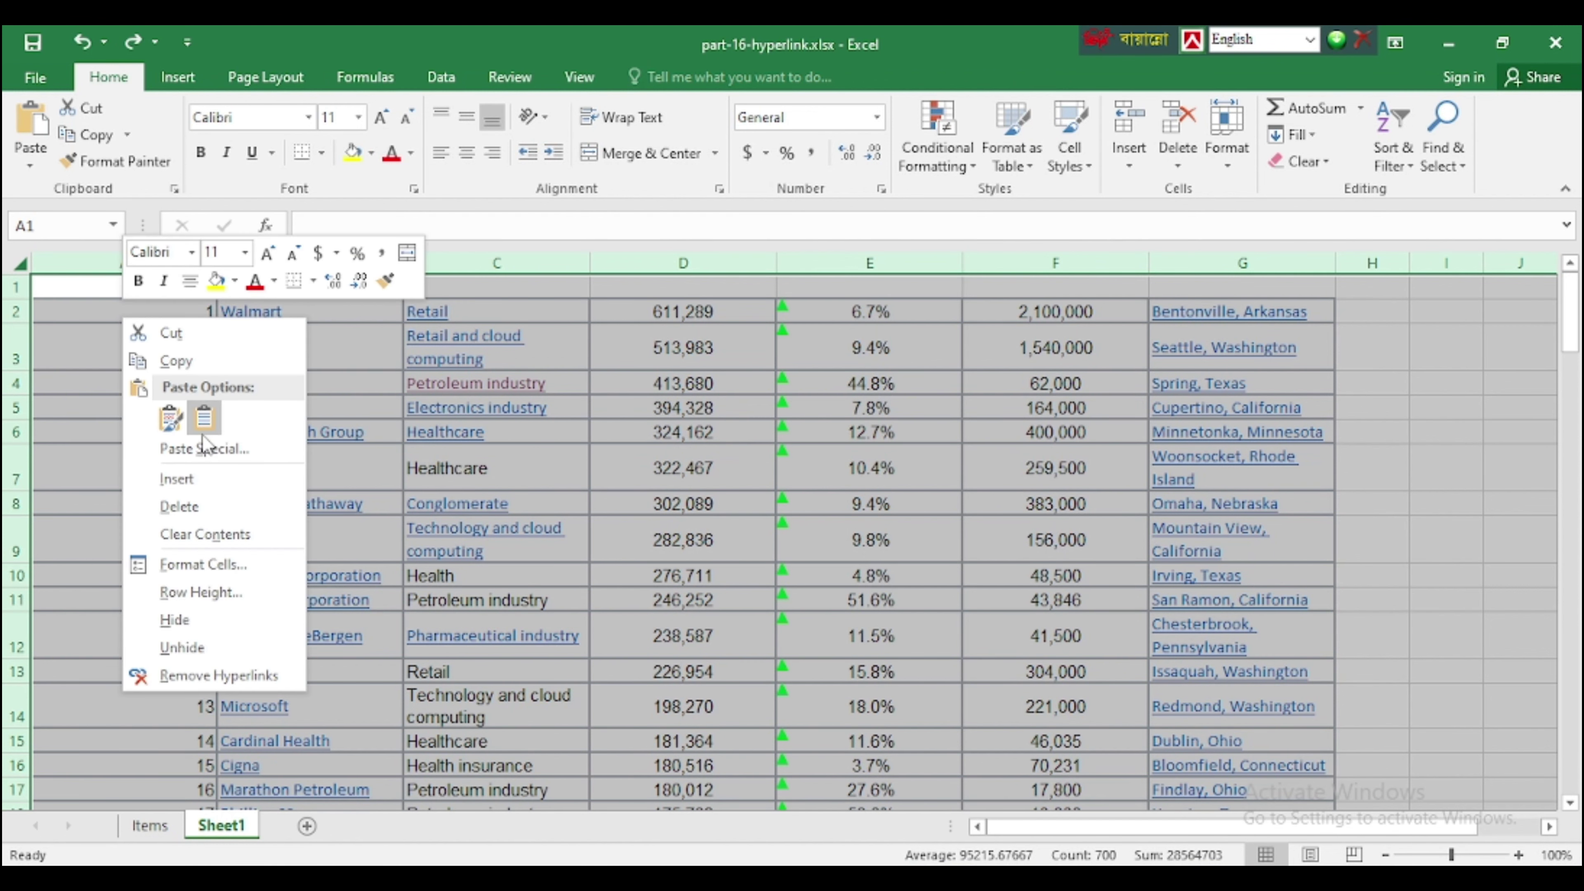
left_click(184, 676)
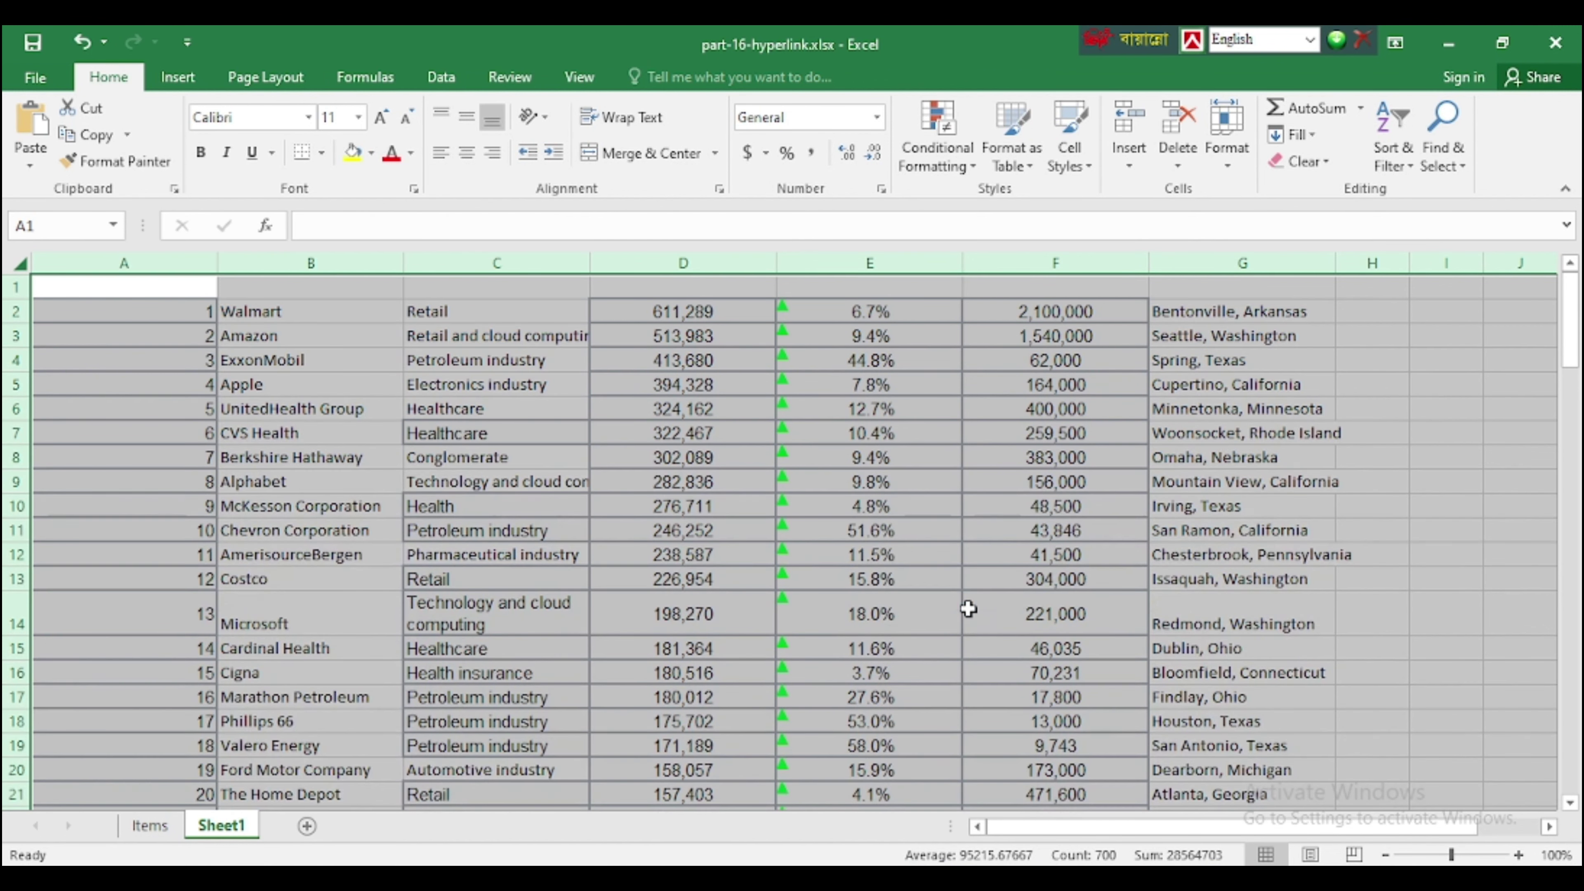
left_click(1207, 333)
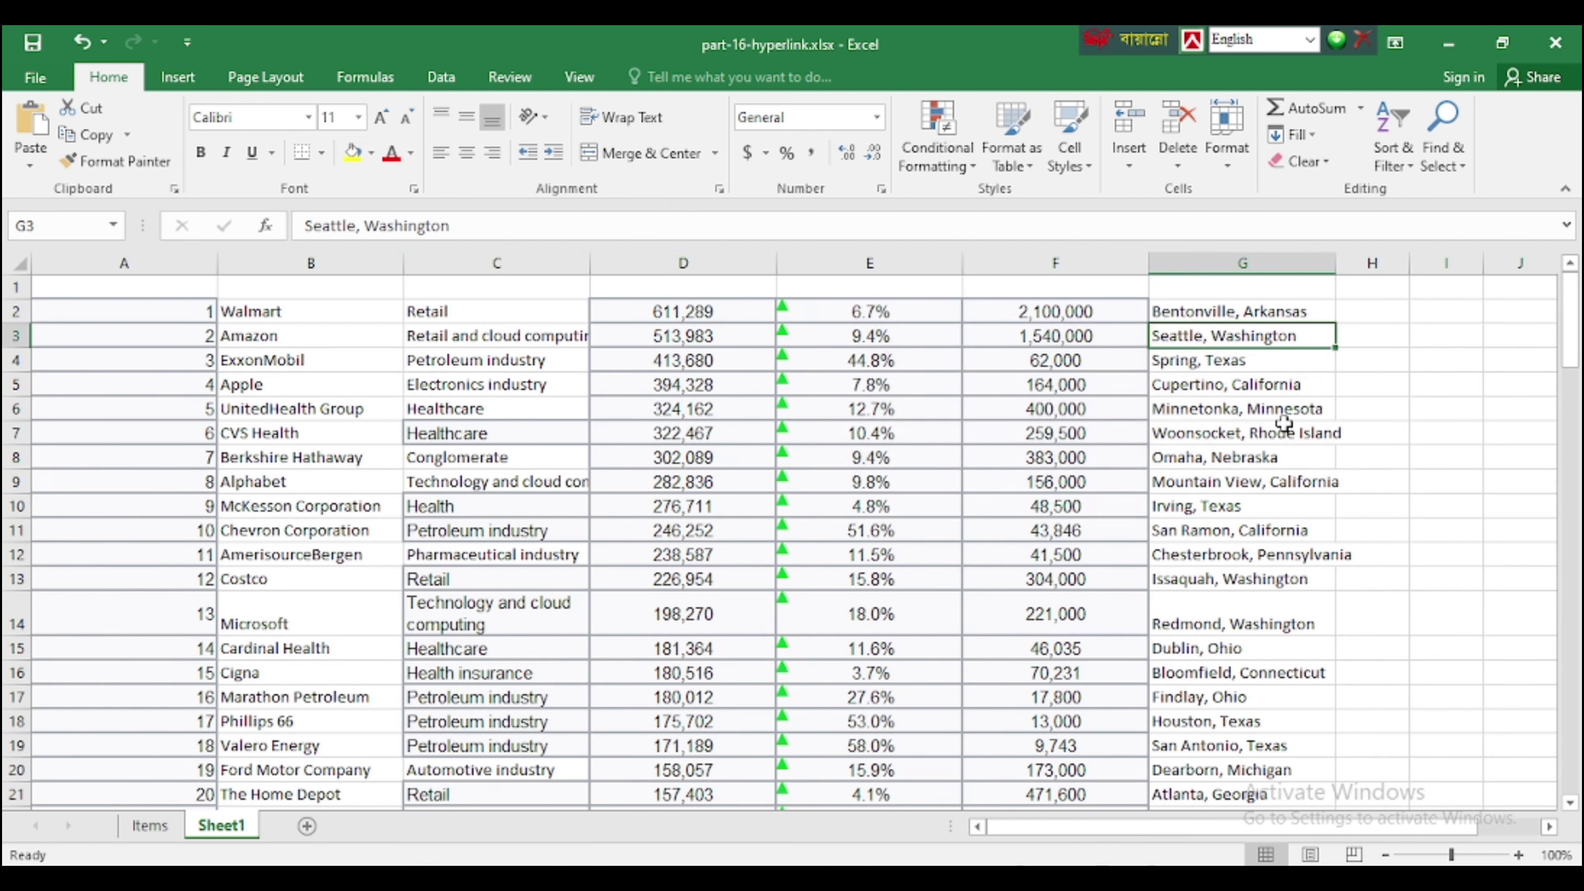
key("ctrl+z")
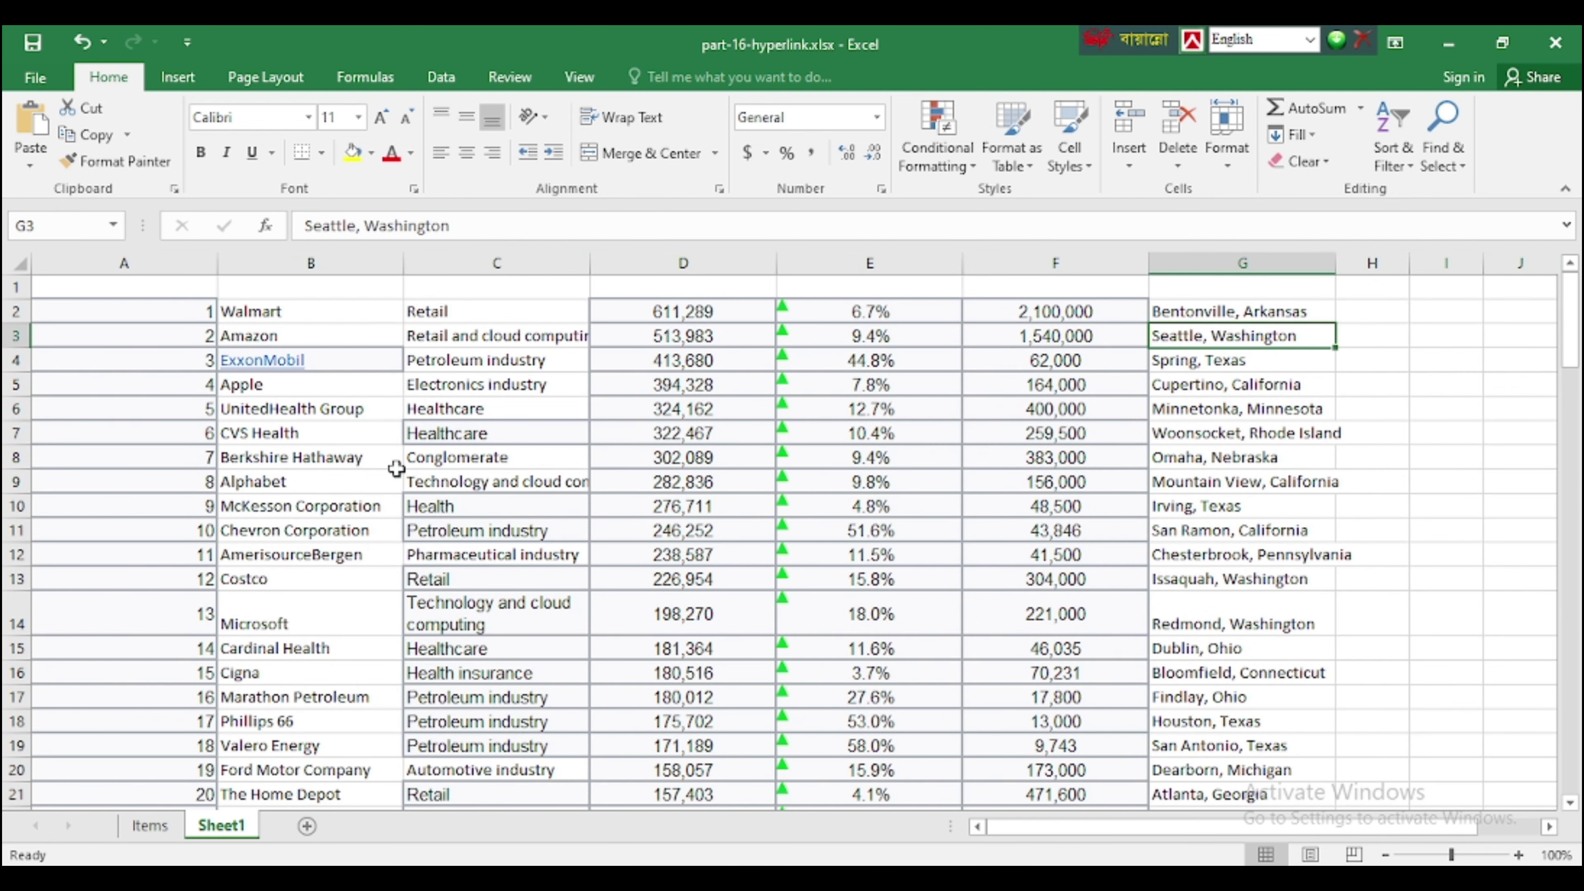
key("ctrl+z")
left_click(103, 336)
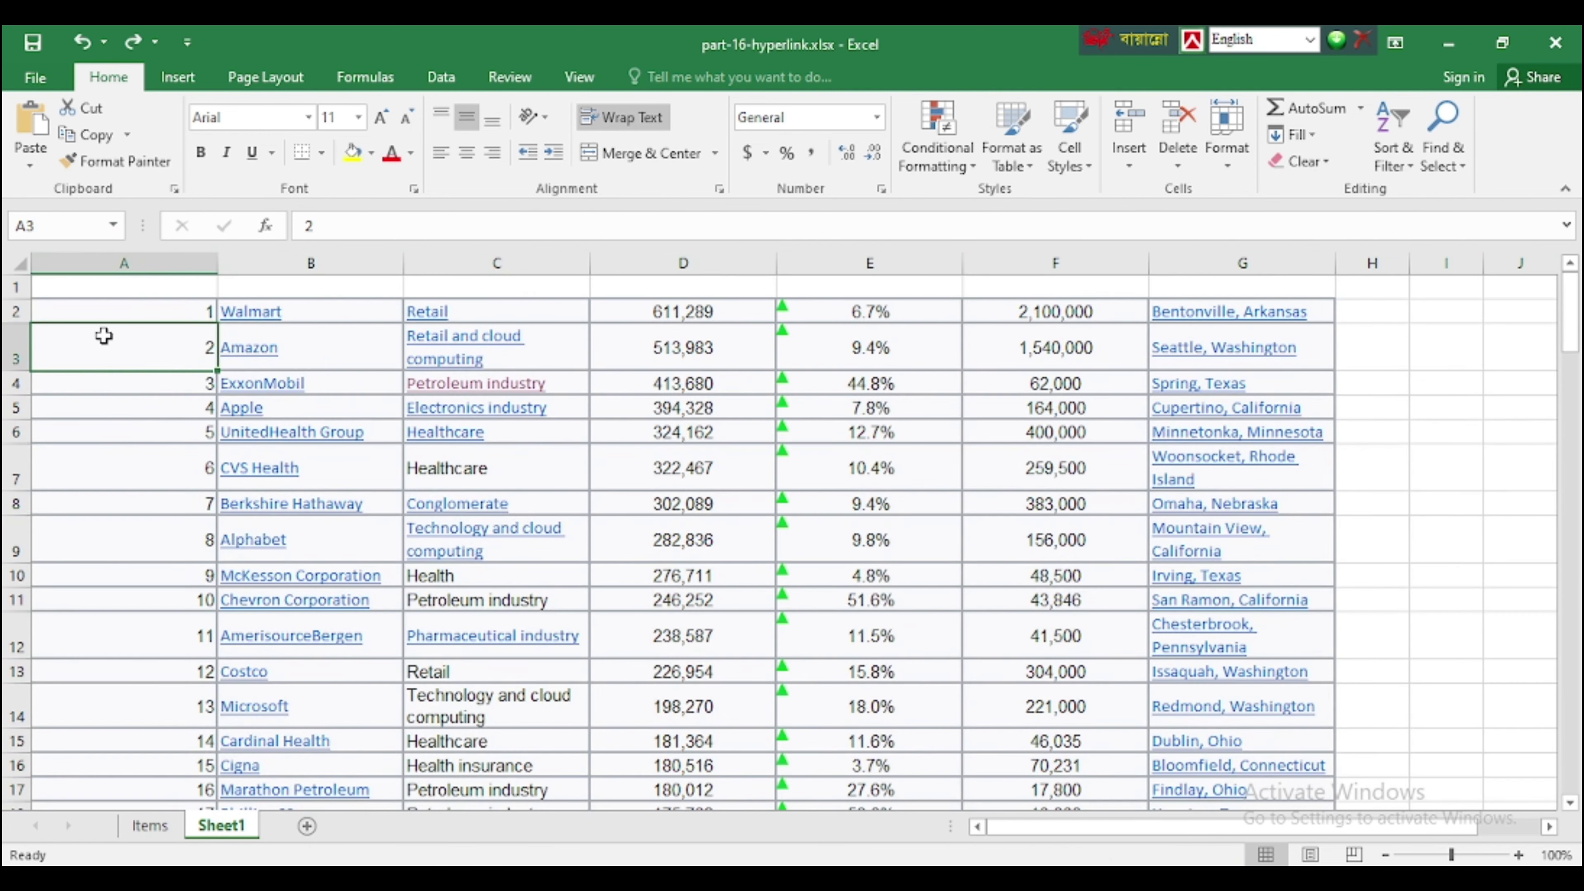
Clear the hyperlinks from all cells of Sheet1 while keeping the cell formatting, and select cell G2 to check it
left_click(20, 265)
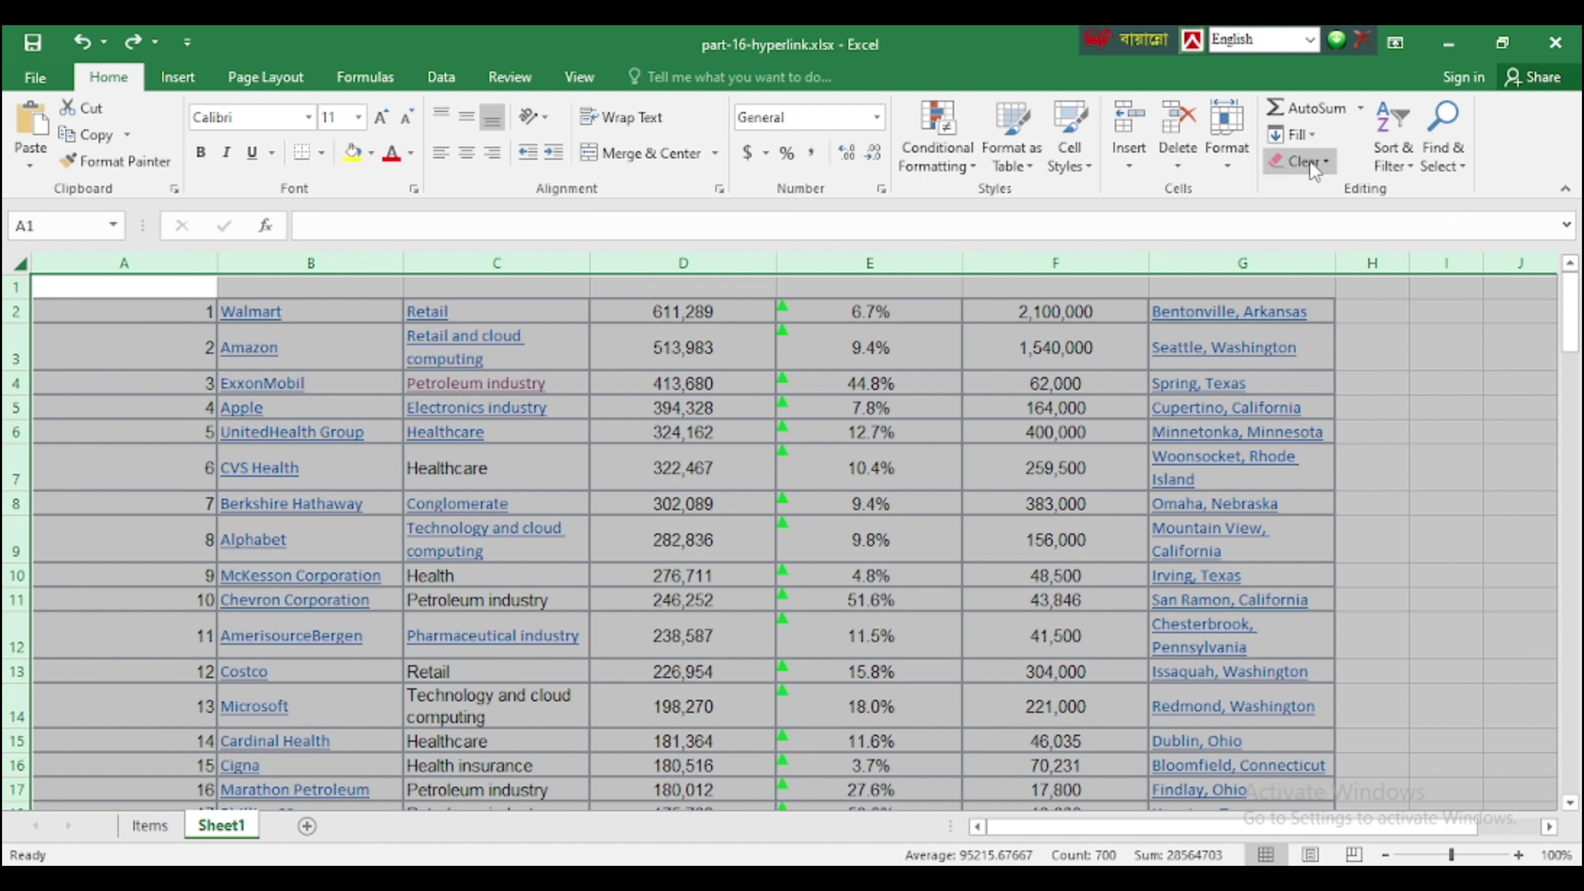
left_click(1328, 162)
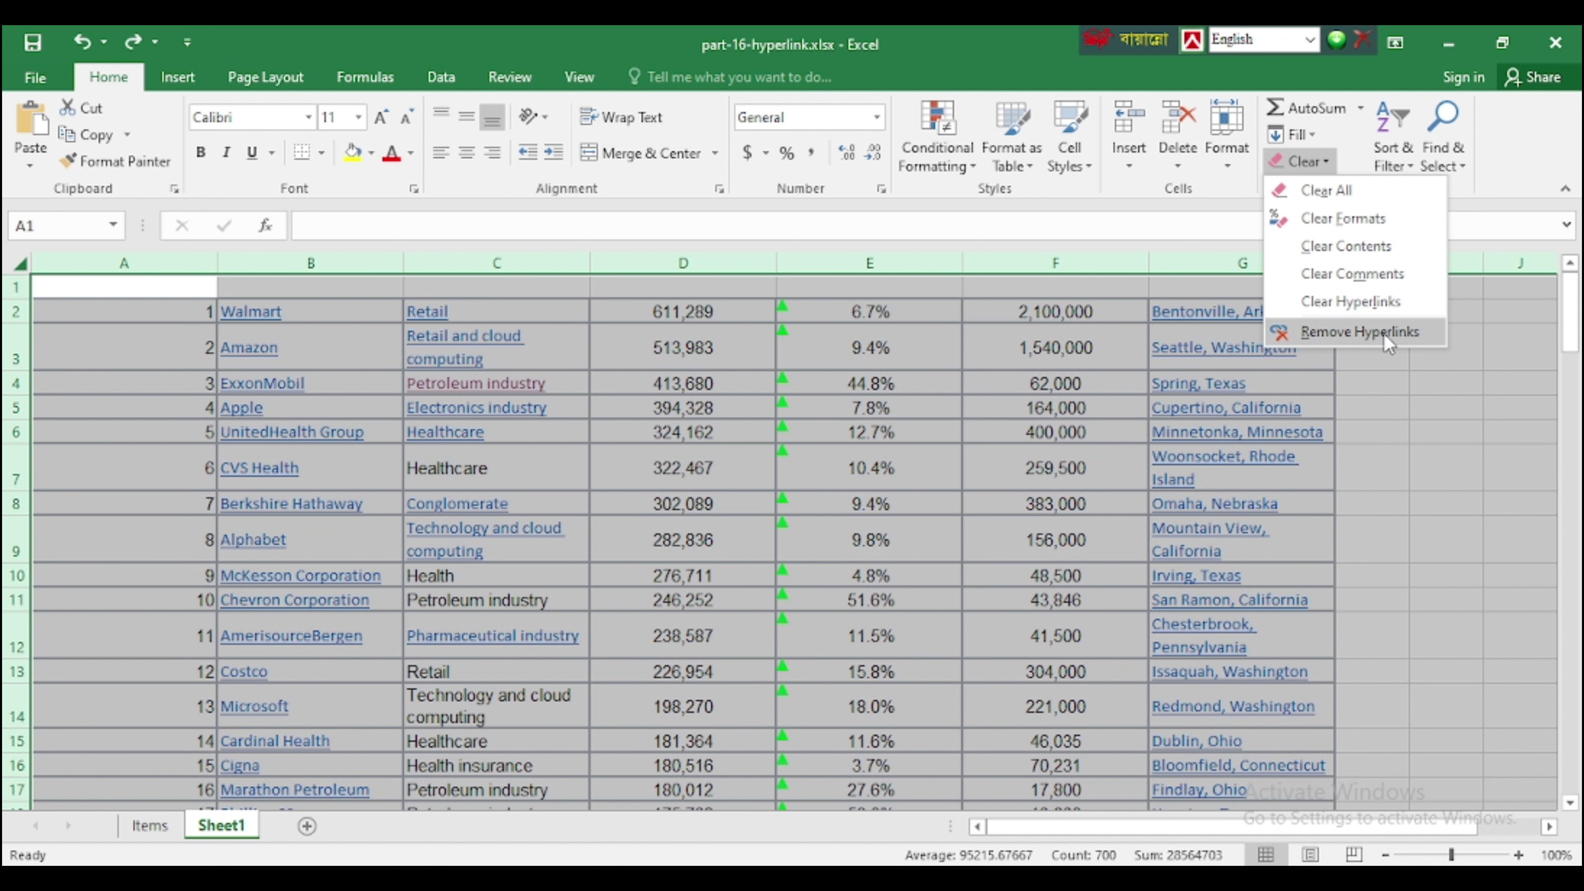
left_click(1331, 305)
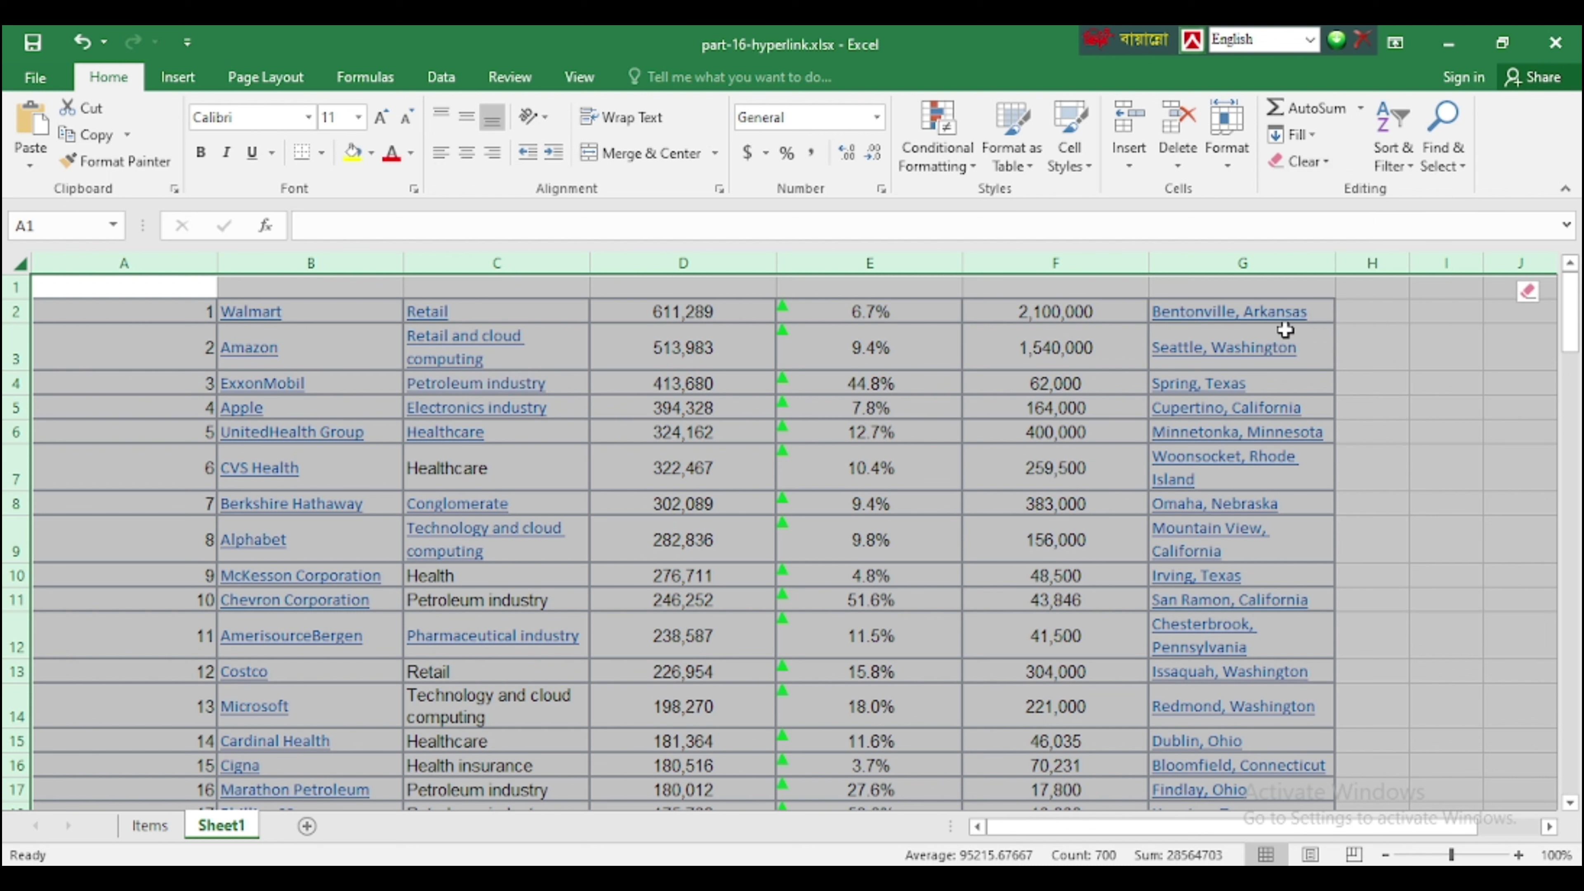
left_click(1380, 378)
left_click(1244, 313)
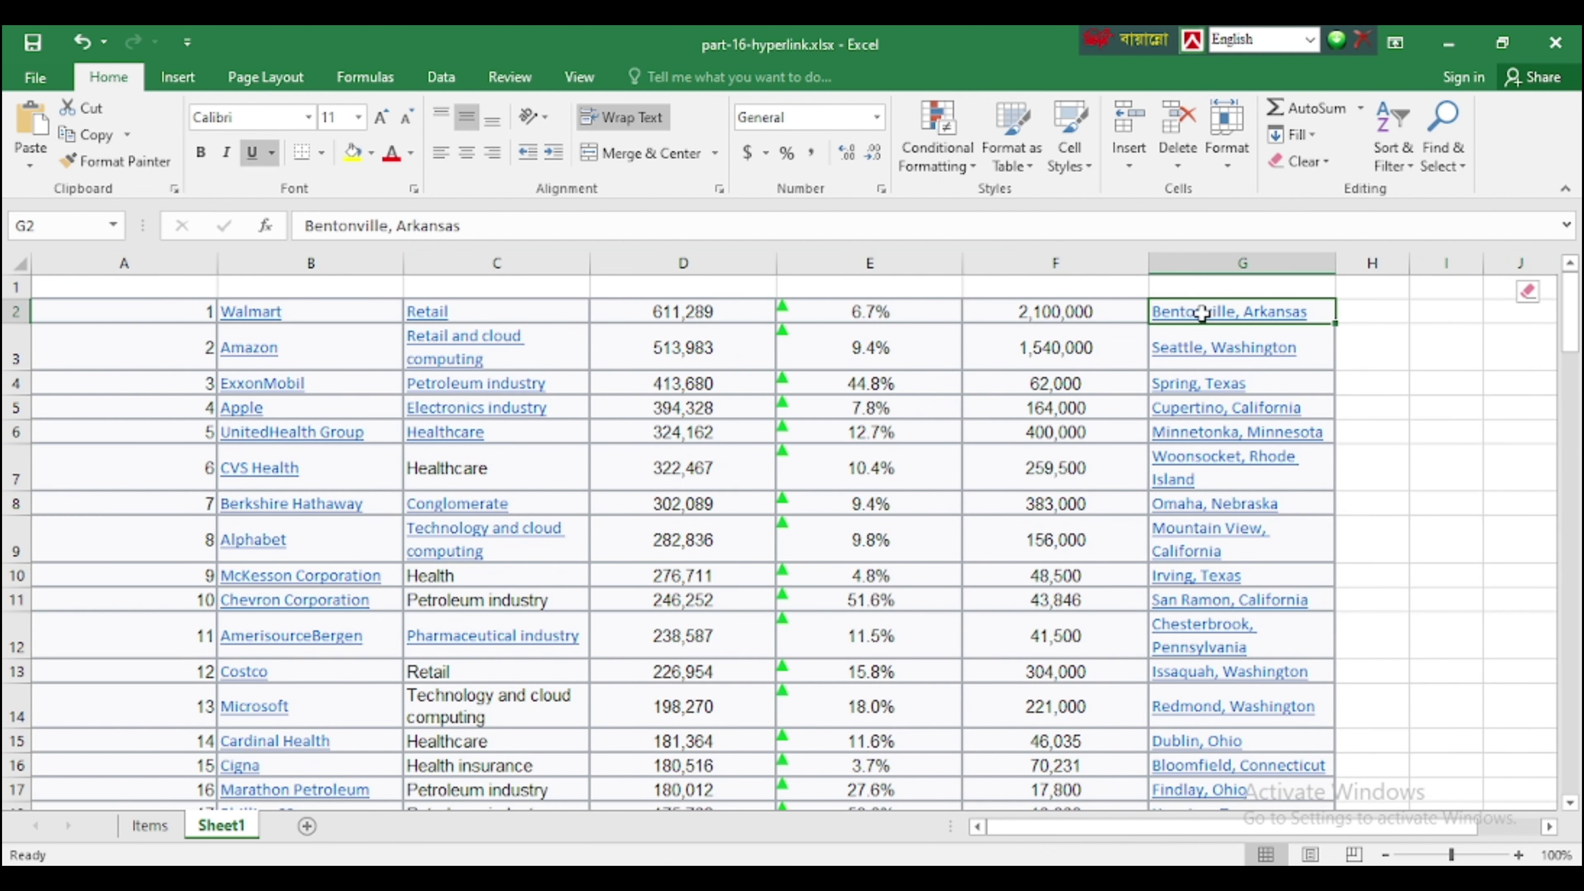
Select the location cells G3 to G8 and the company cells B2 to B7 one by one to check whether they still act as links
left_click(1193, 347)
left_click(1191, 383)
left_click(1185, 407)
left_click(1175, 462)
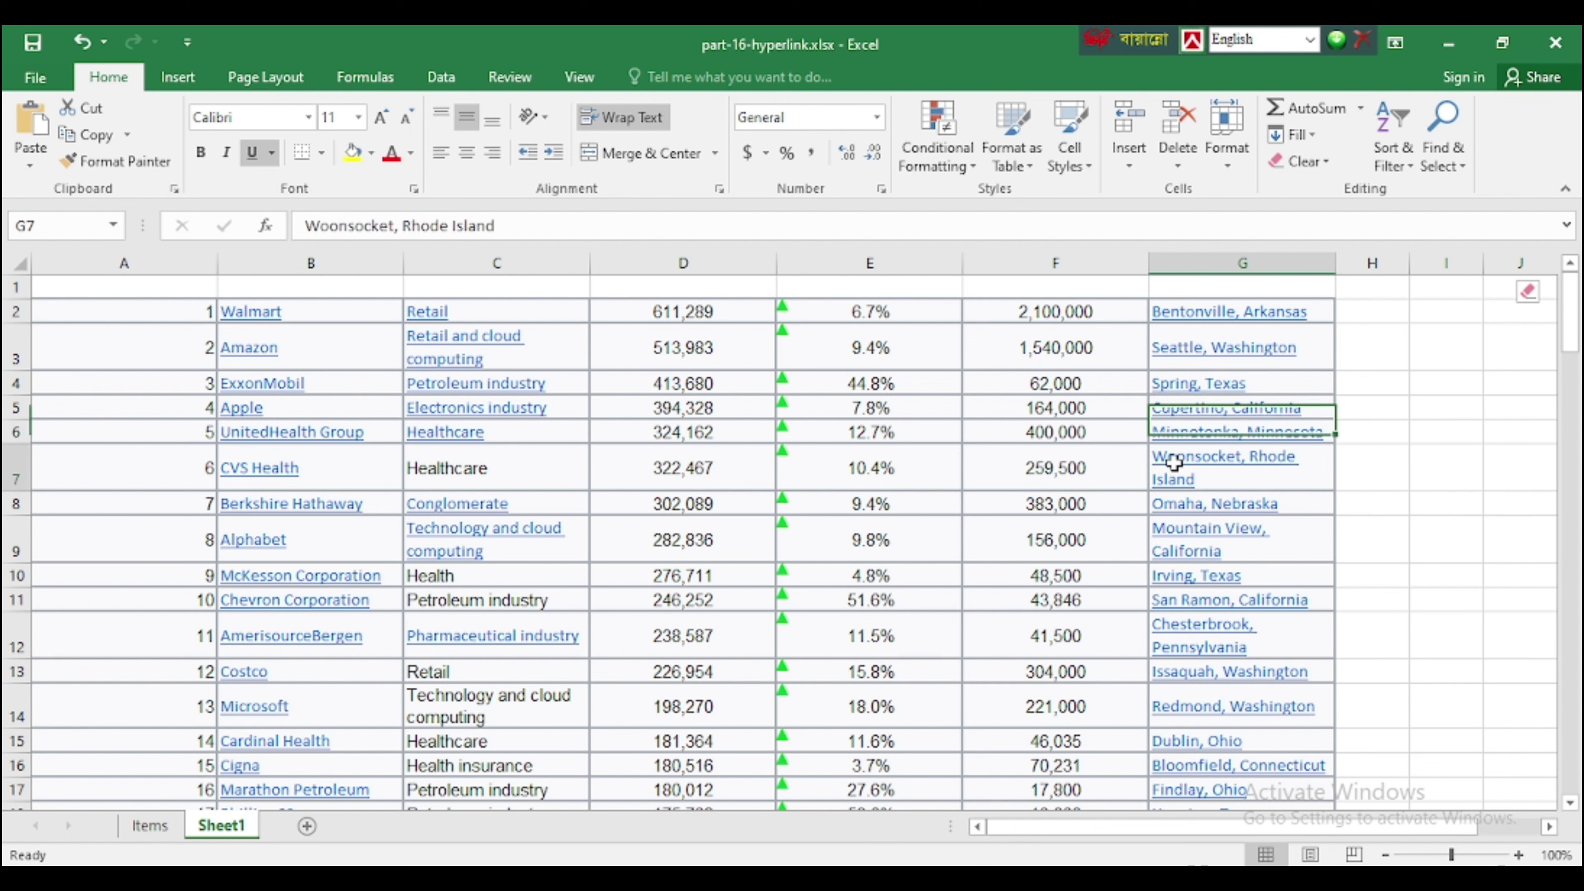
left_click(1169, 504)
left_click(250, 315)
left_click(274, 345)
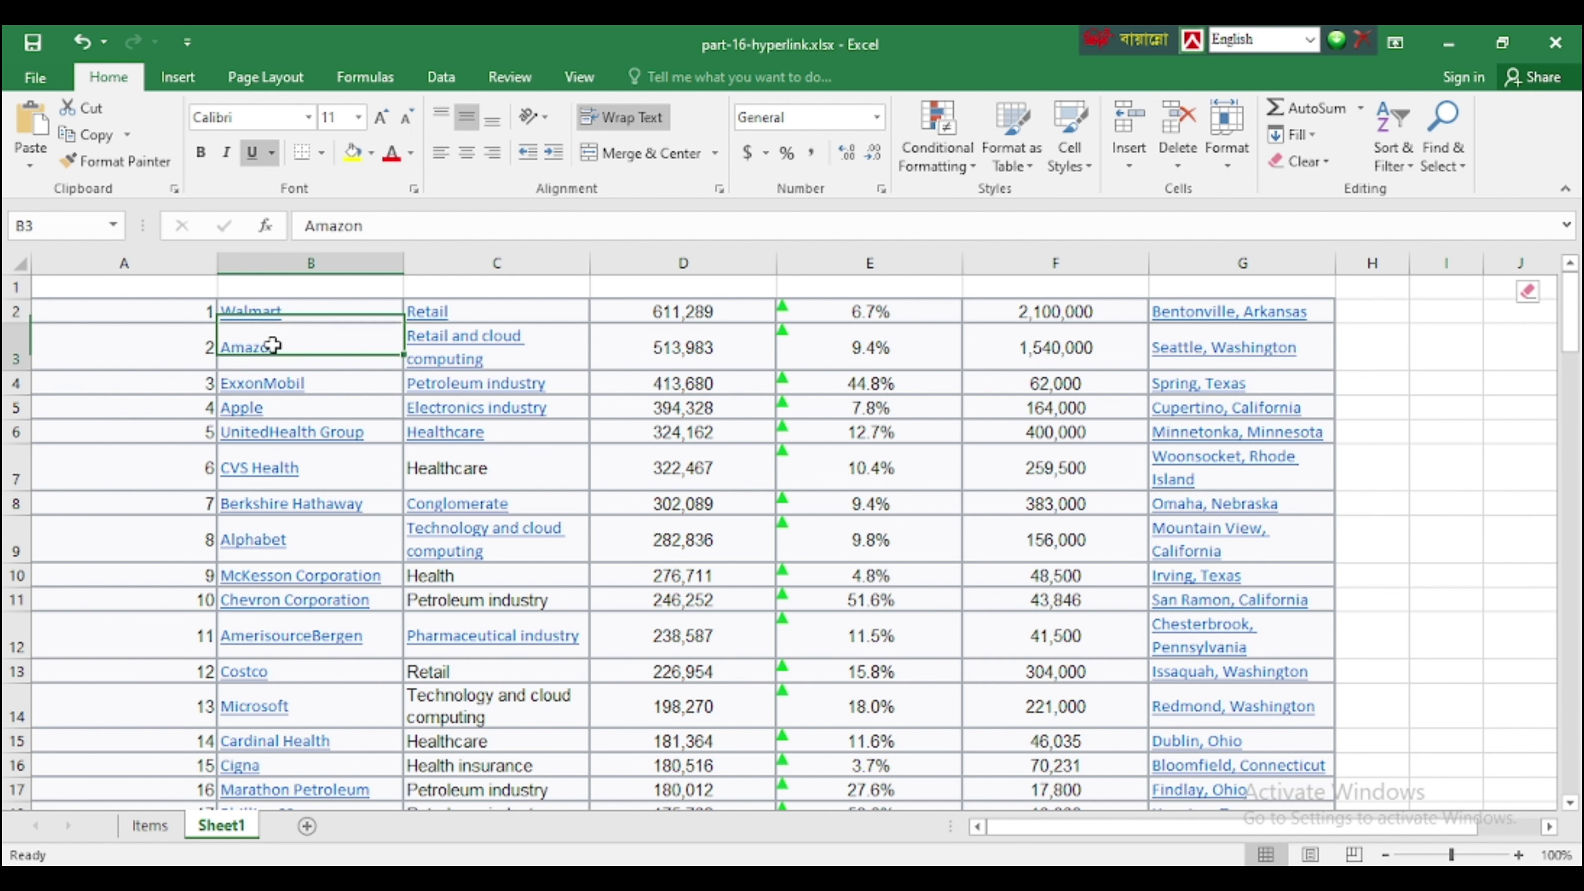
left_click(278, 386)
left_click(252, 415)
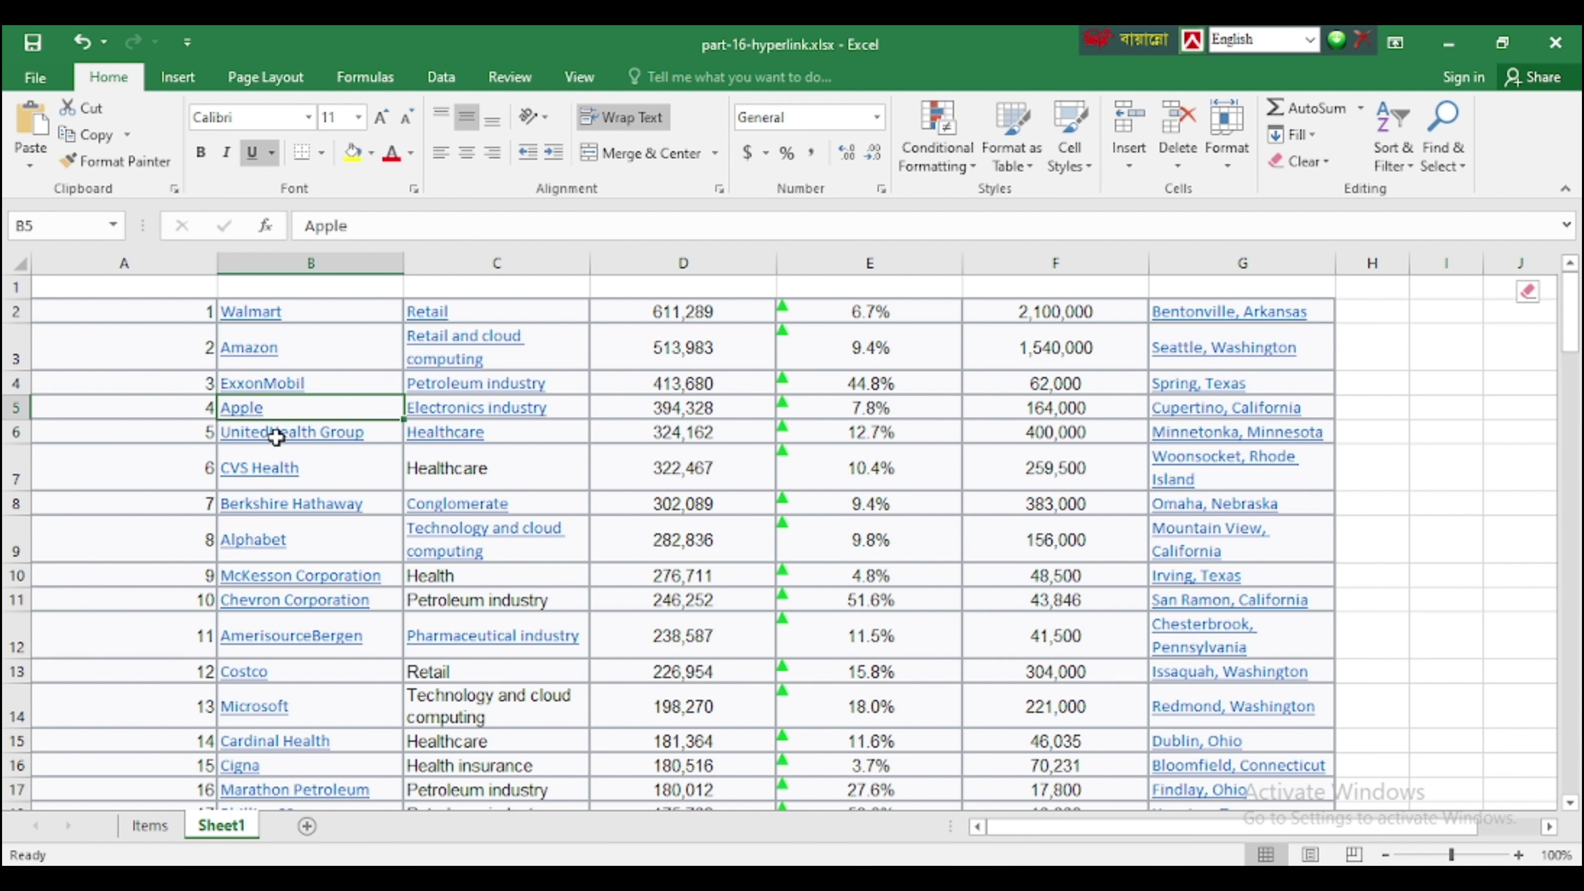
left_click(274, 434)
left_click(279, 469)
left_click(278, 434)
left_click(275, 412)
left_click(268, 382)
left_click(273, 350)
left_click(273, 312)
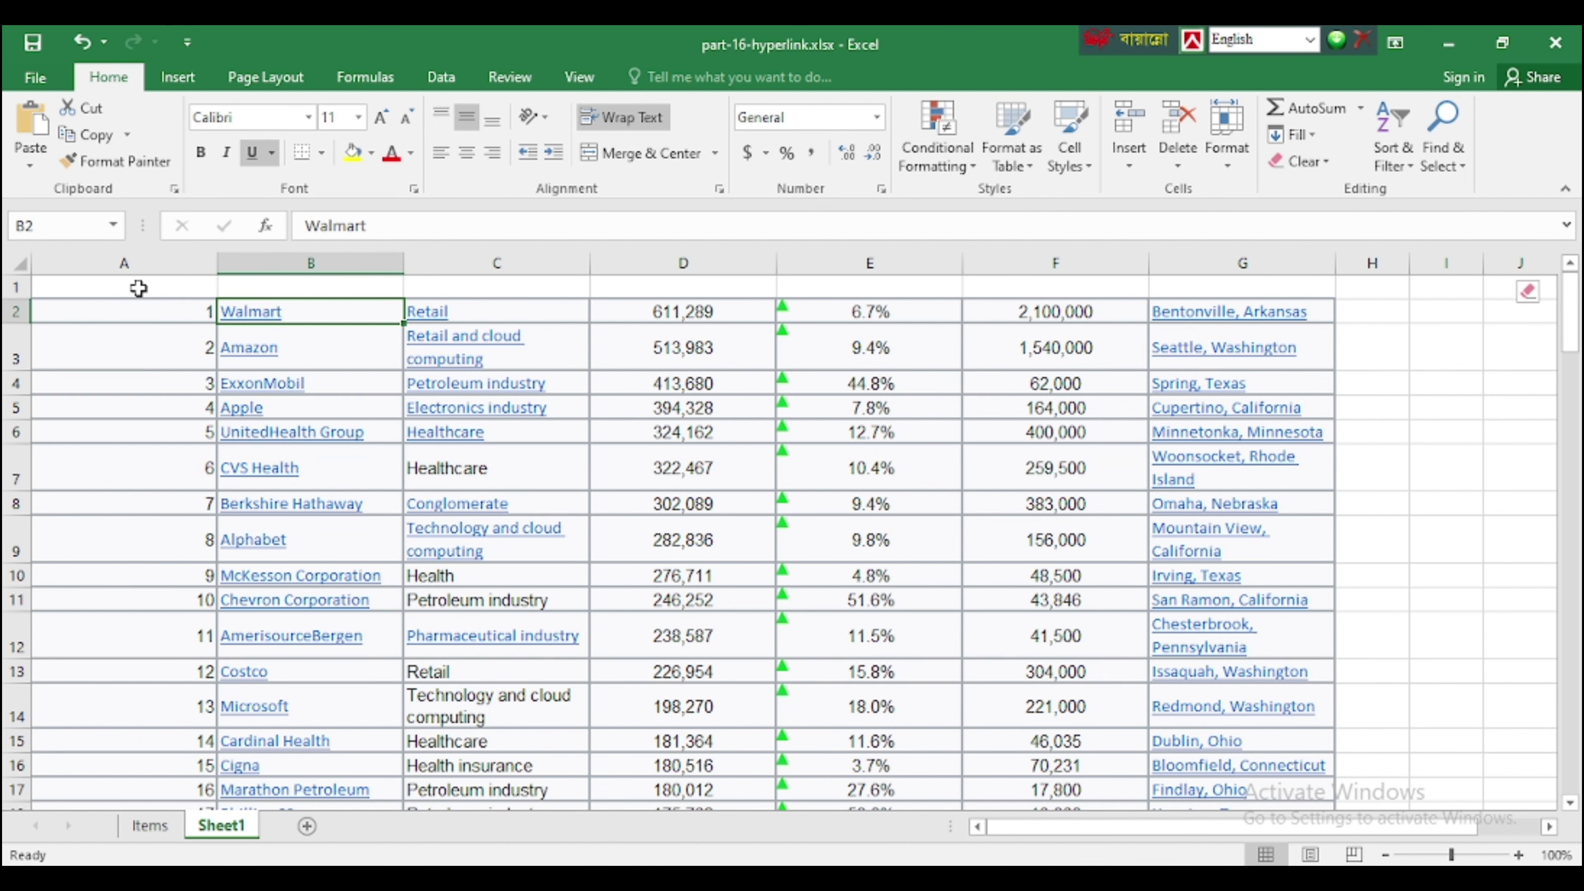
Undo the clearing of the hyperlinks on Sheet1 and remove the hyperlinks from all of its cells instead
left_click(22, 263)
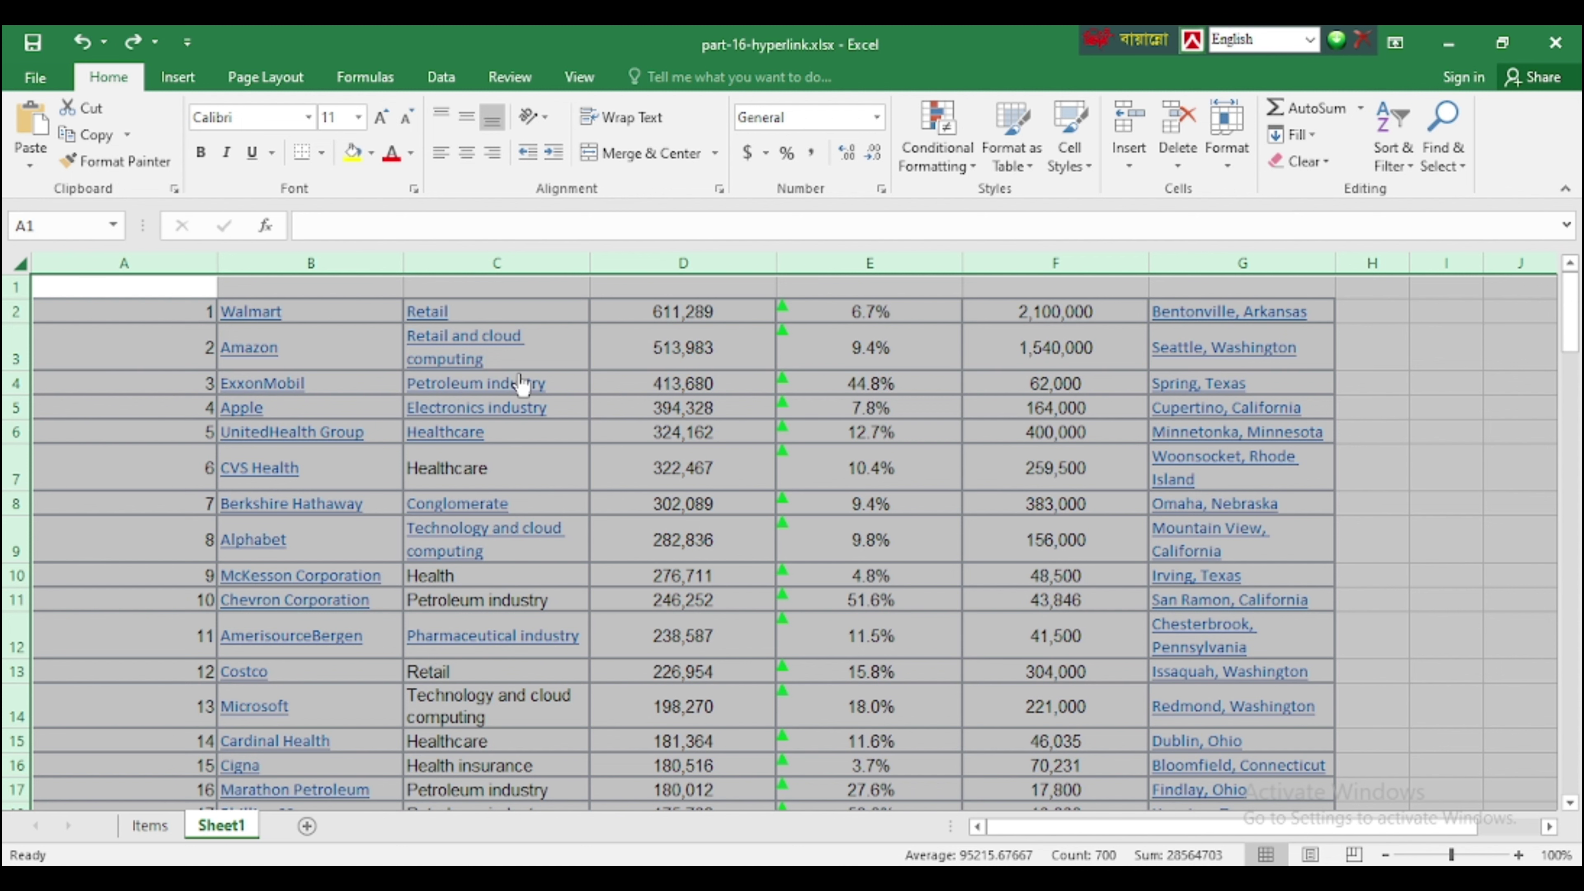
left_click(156, 310)
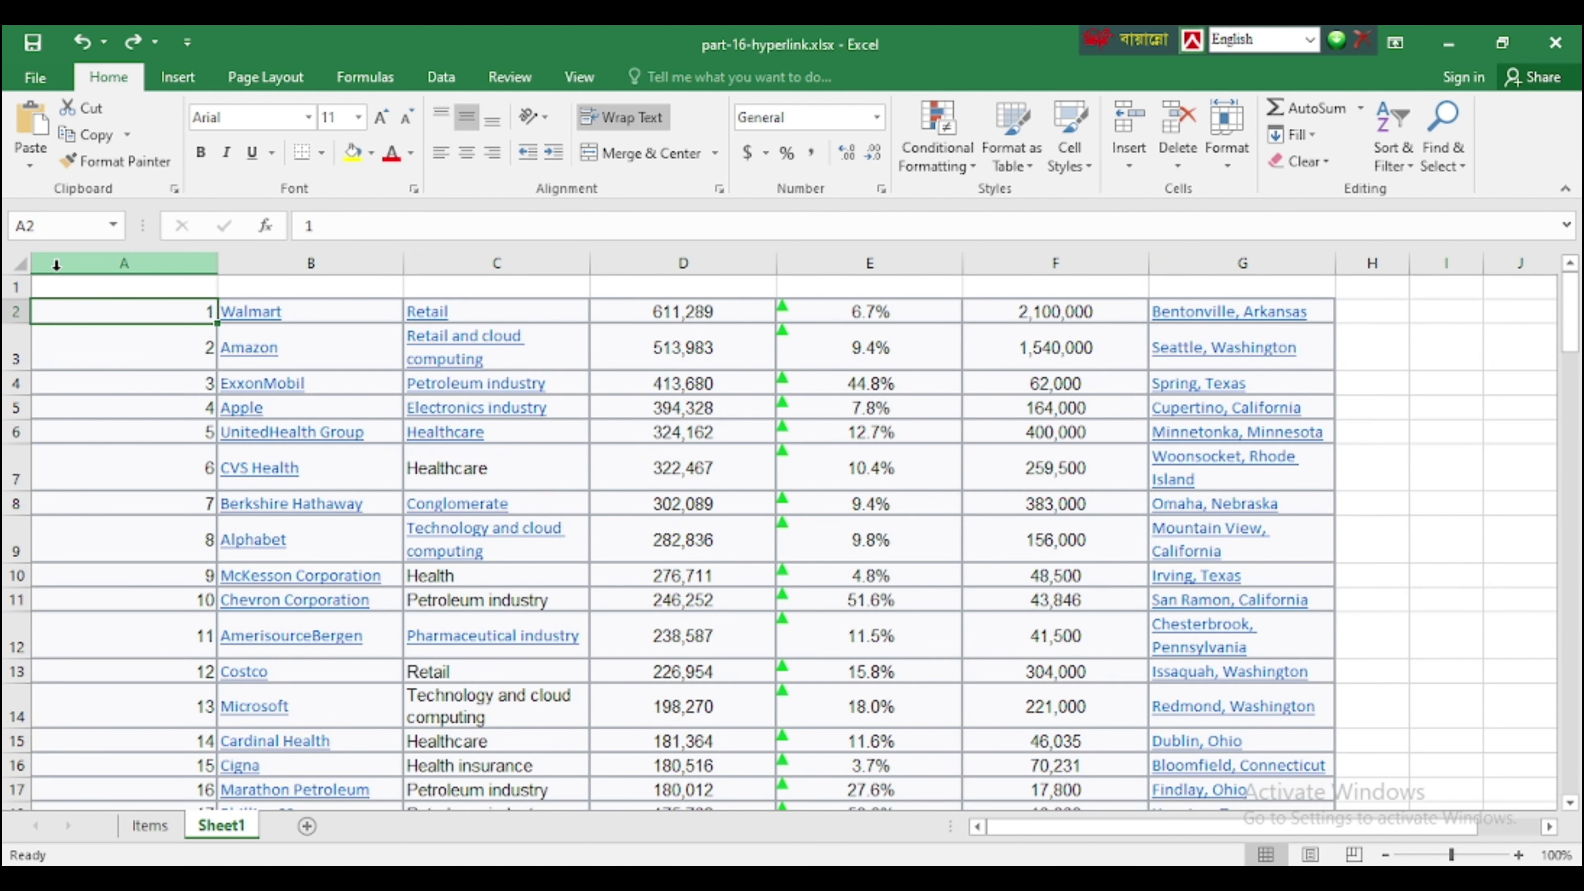
left_click(23, 263)
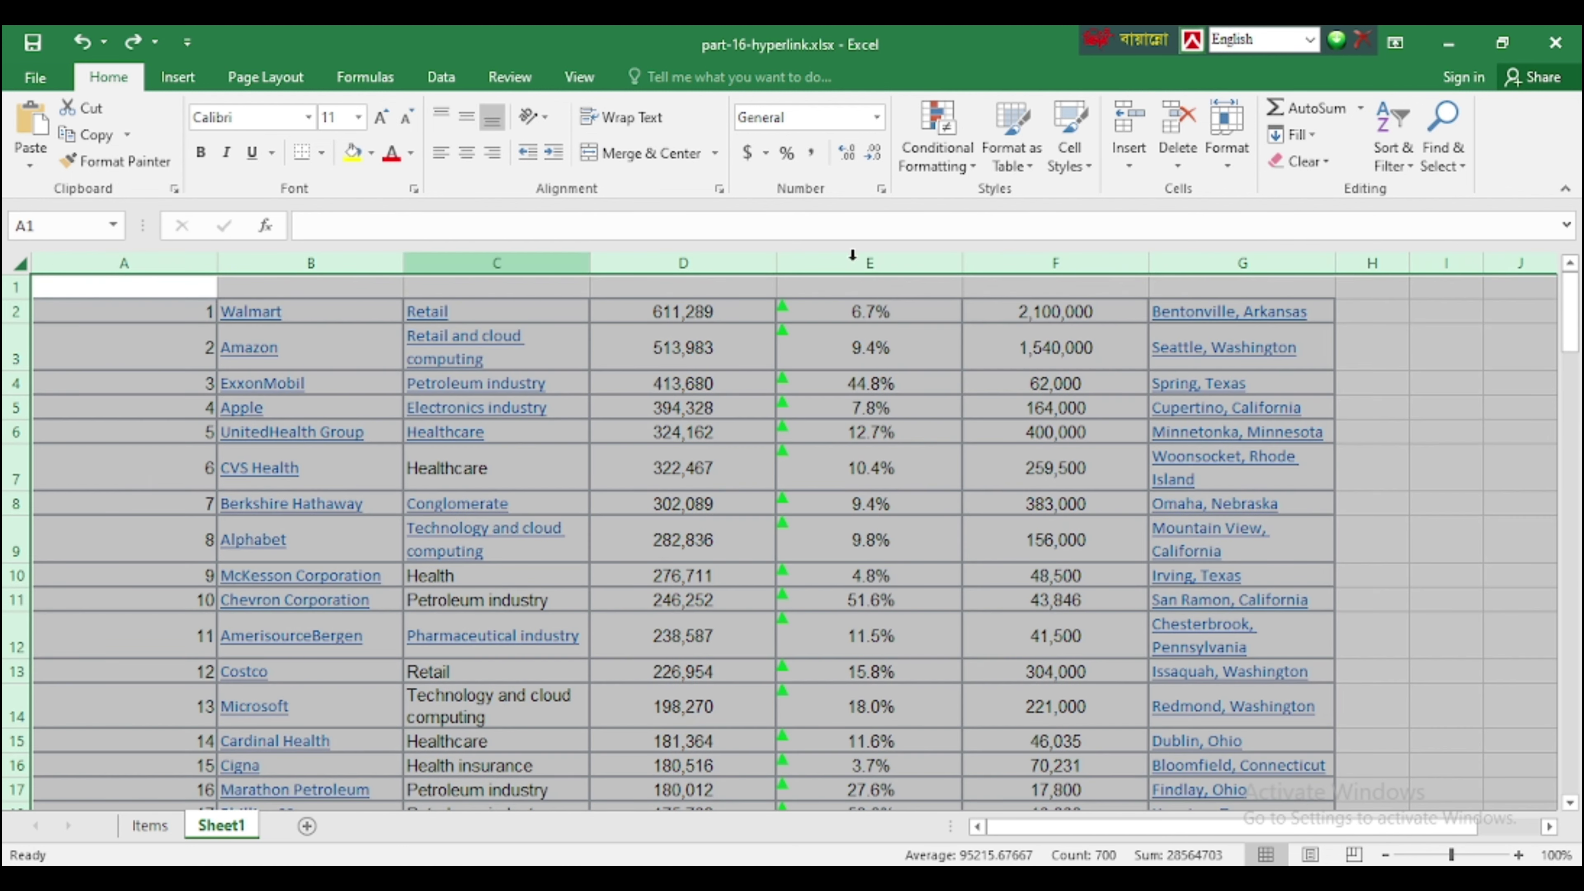
left_click(1329, 165)
left_click(1339, 336)
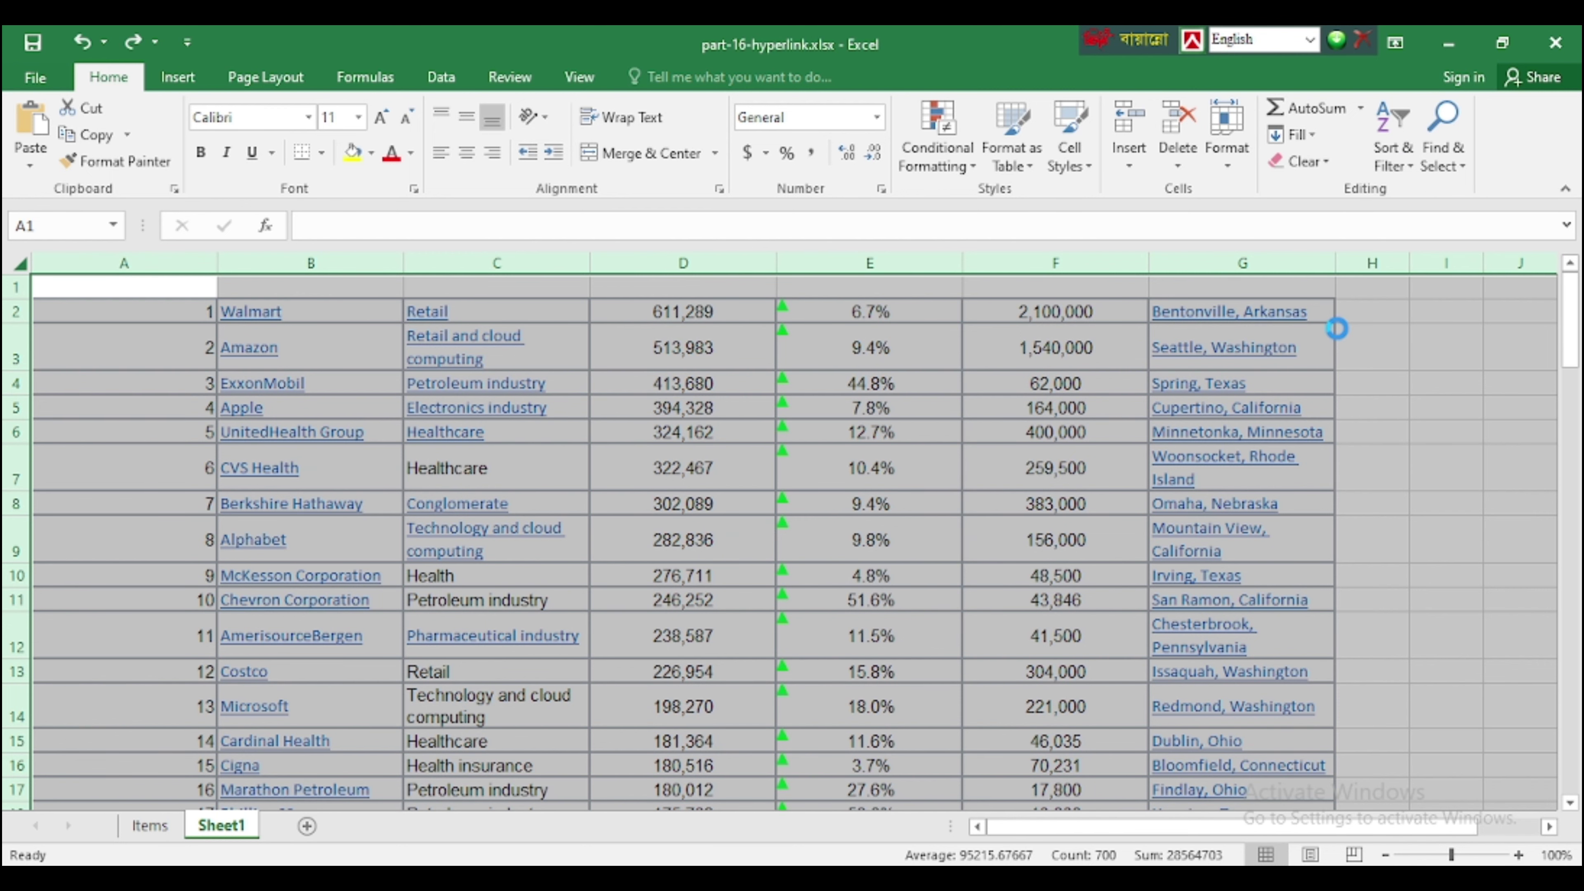
left_click(92, 353)
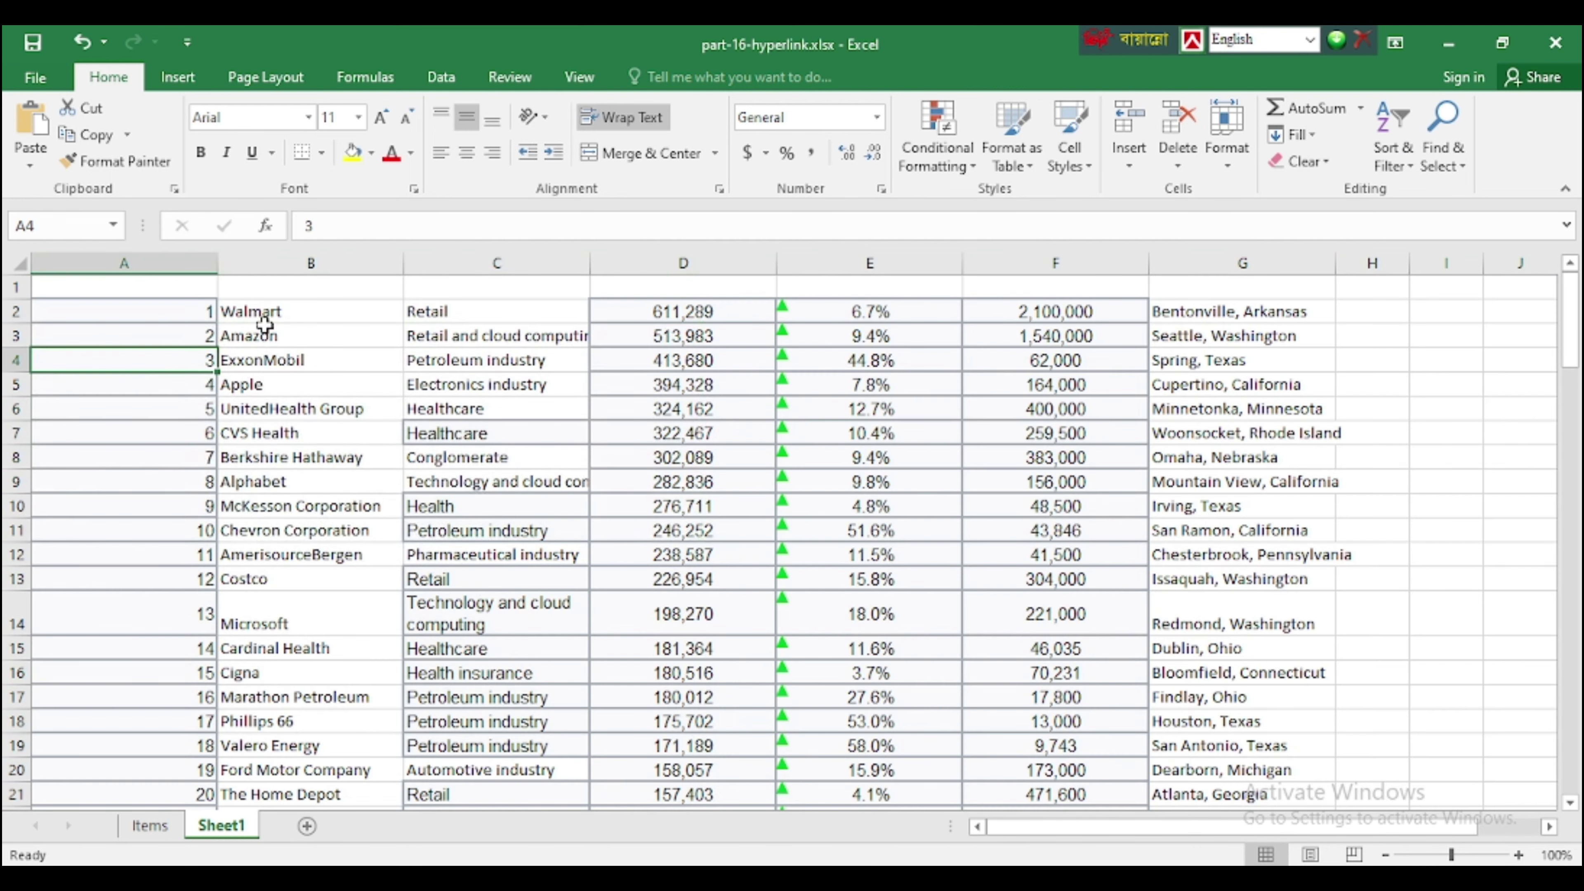
Check cells B2, C2 and B3 and look through the table rows for leftover hyperlinks and cell formatting
left_click(267, 313)
left_click(456, 312)
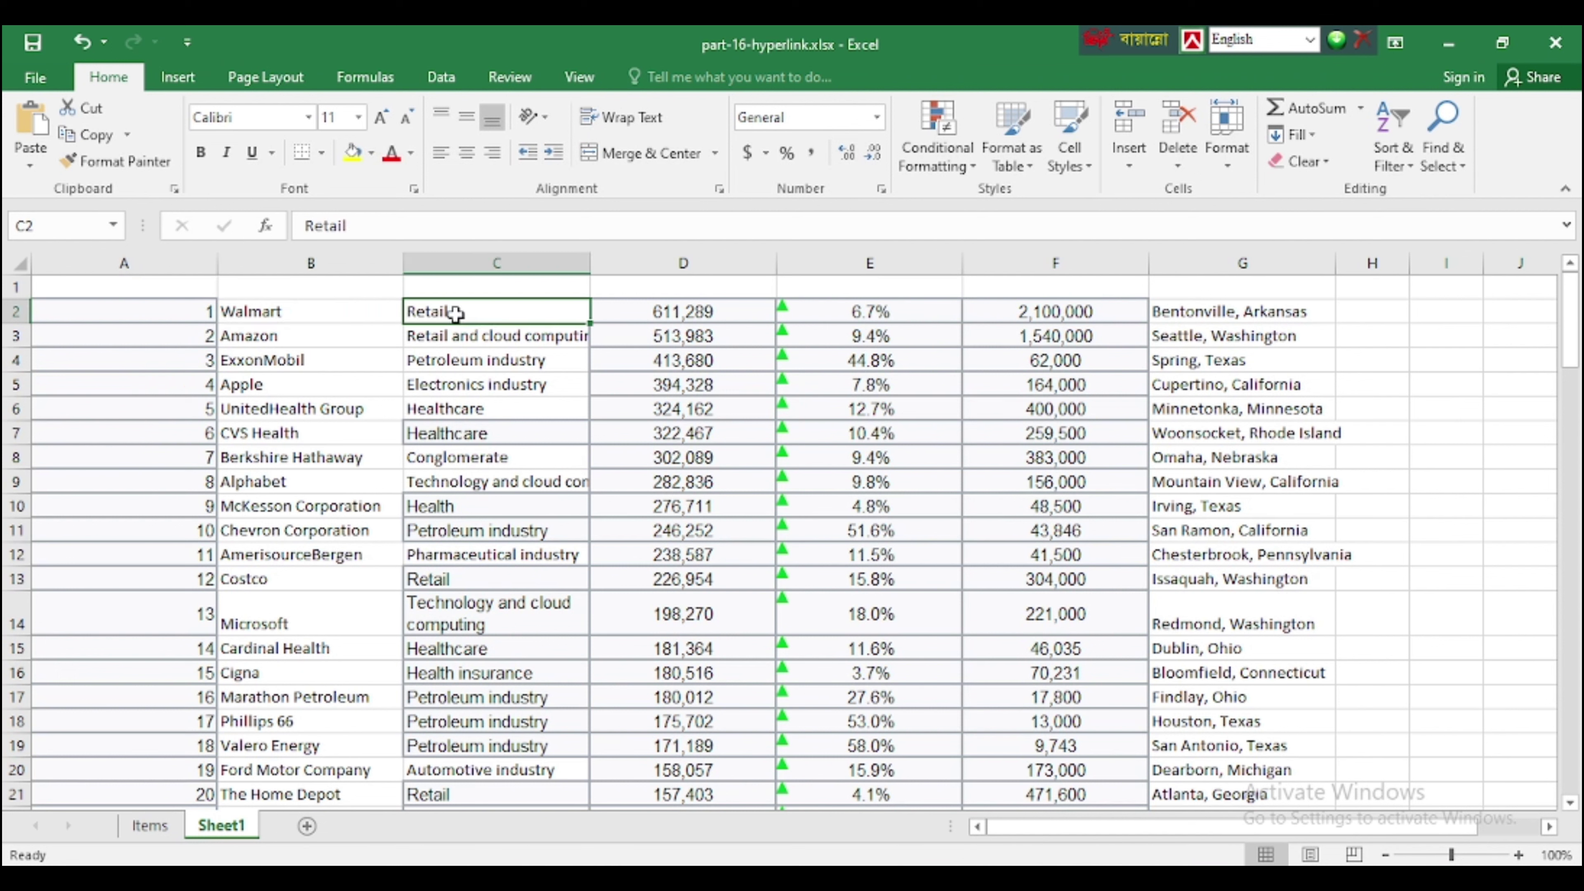
left_click(267, 336)
left_click(269, 314)
left_click(424, 313)
left_click(251, 312)
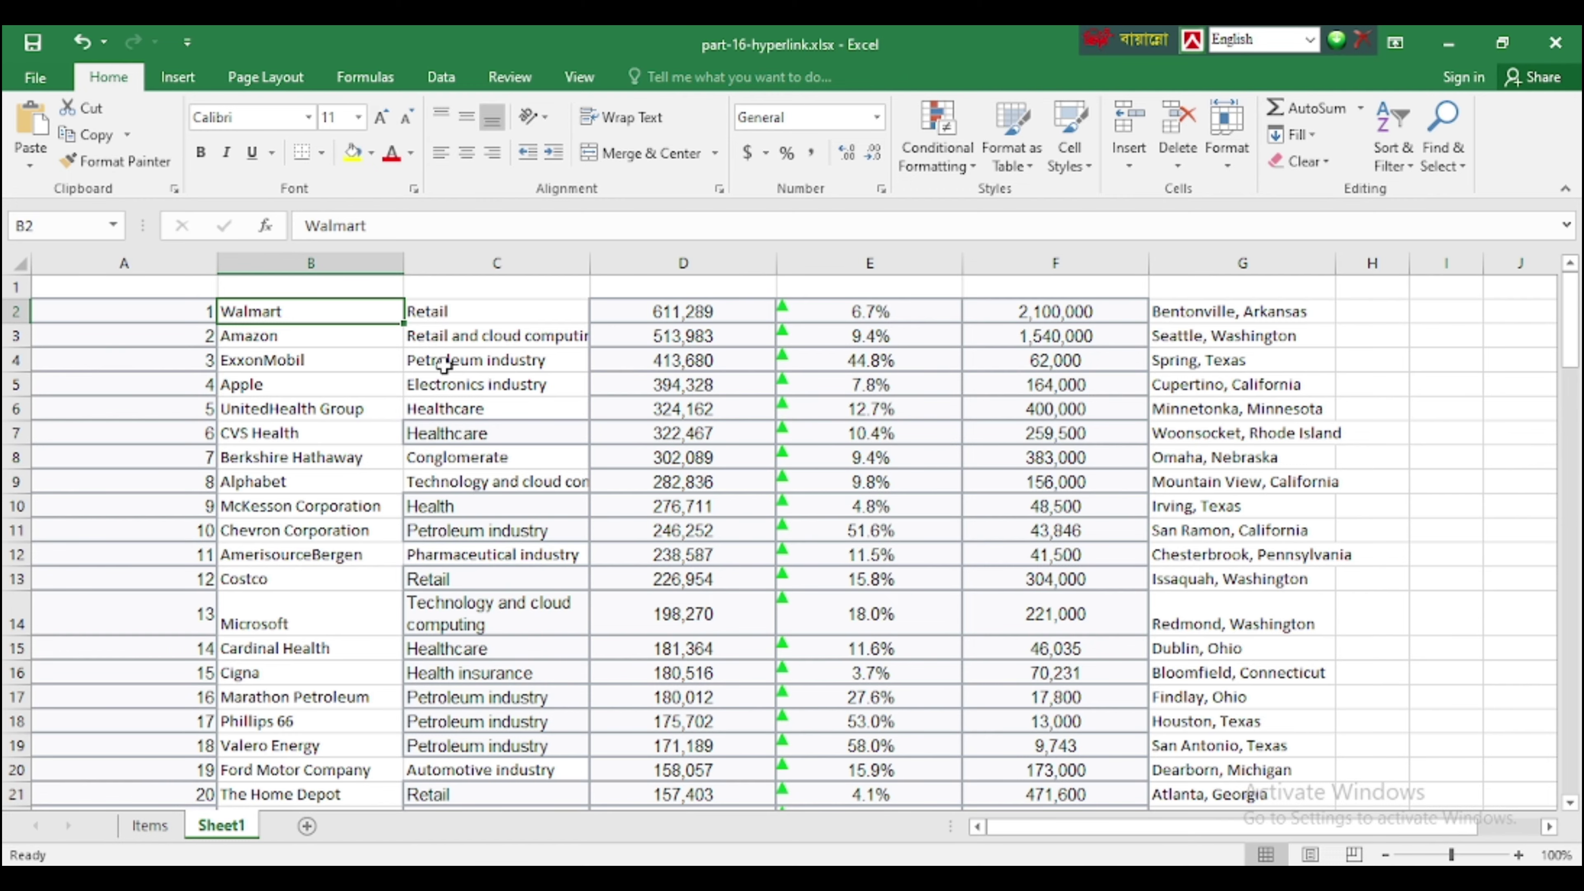
scroll(723, 534, "down", 6)
scroll(791, 572, "down", 12)
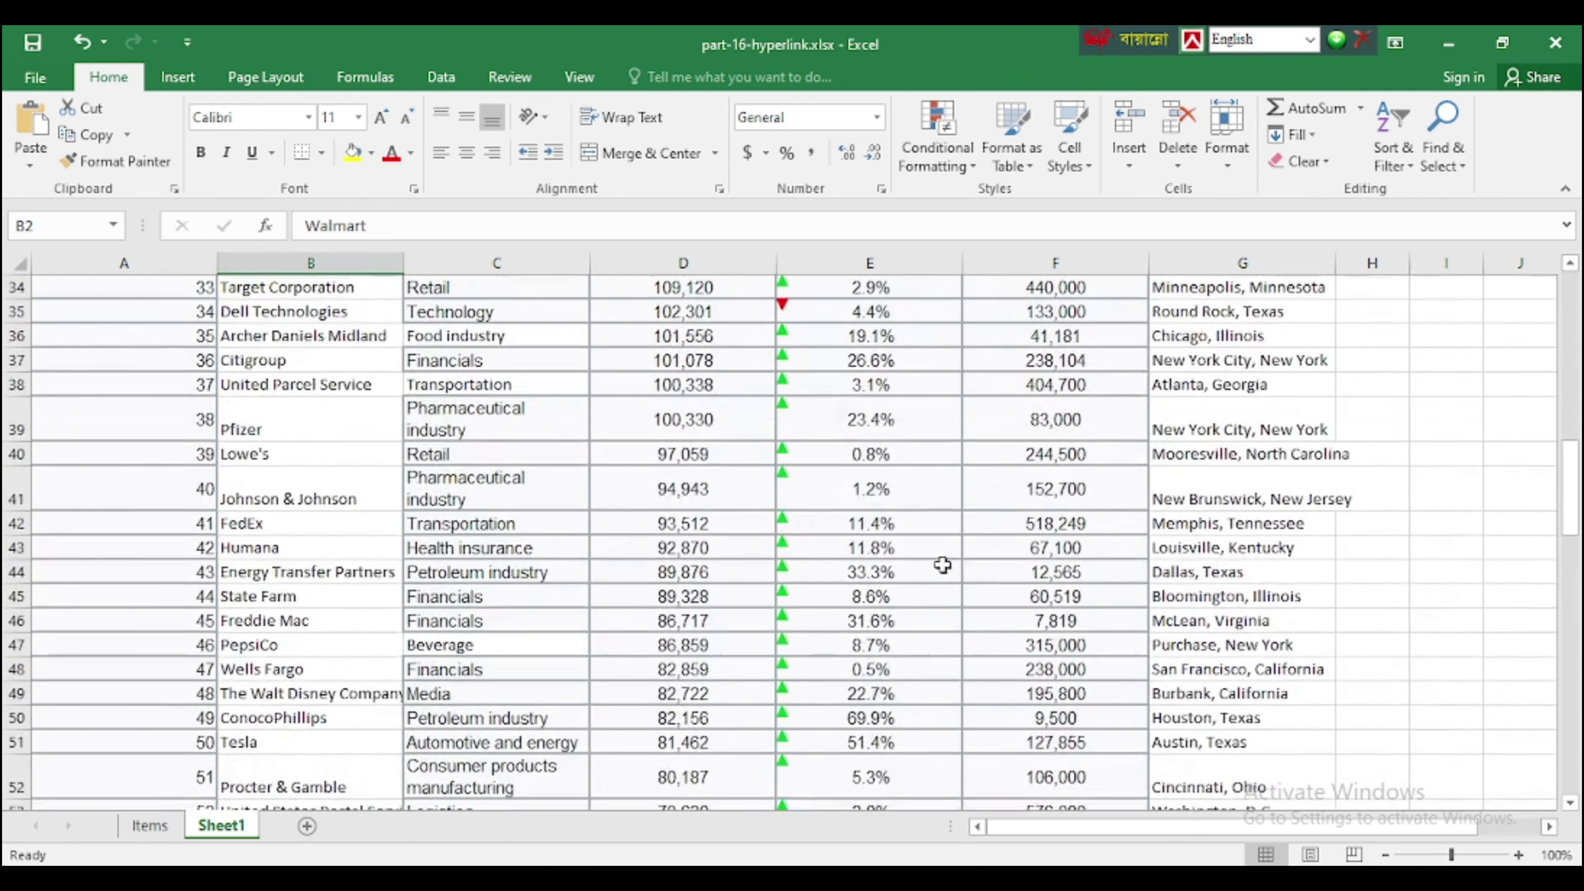
scroll(1004, 559, "up", 18)
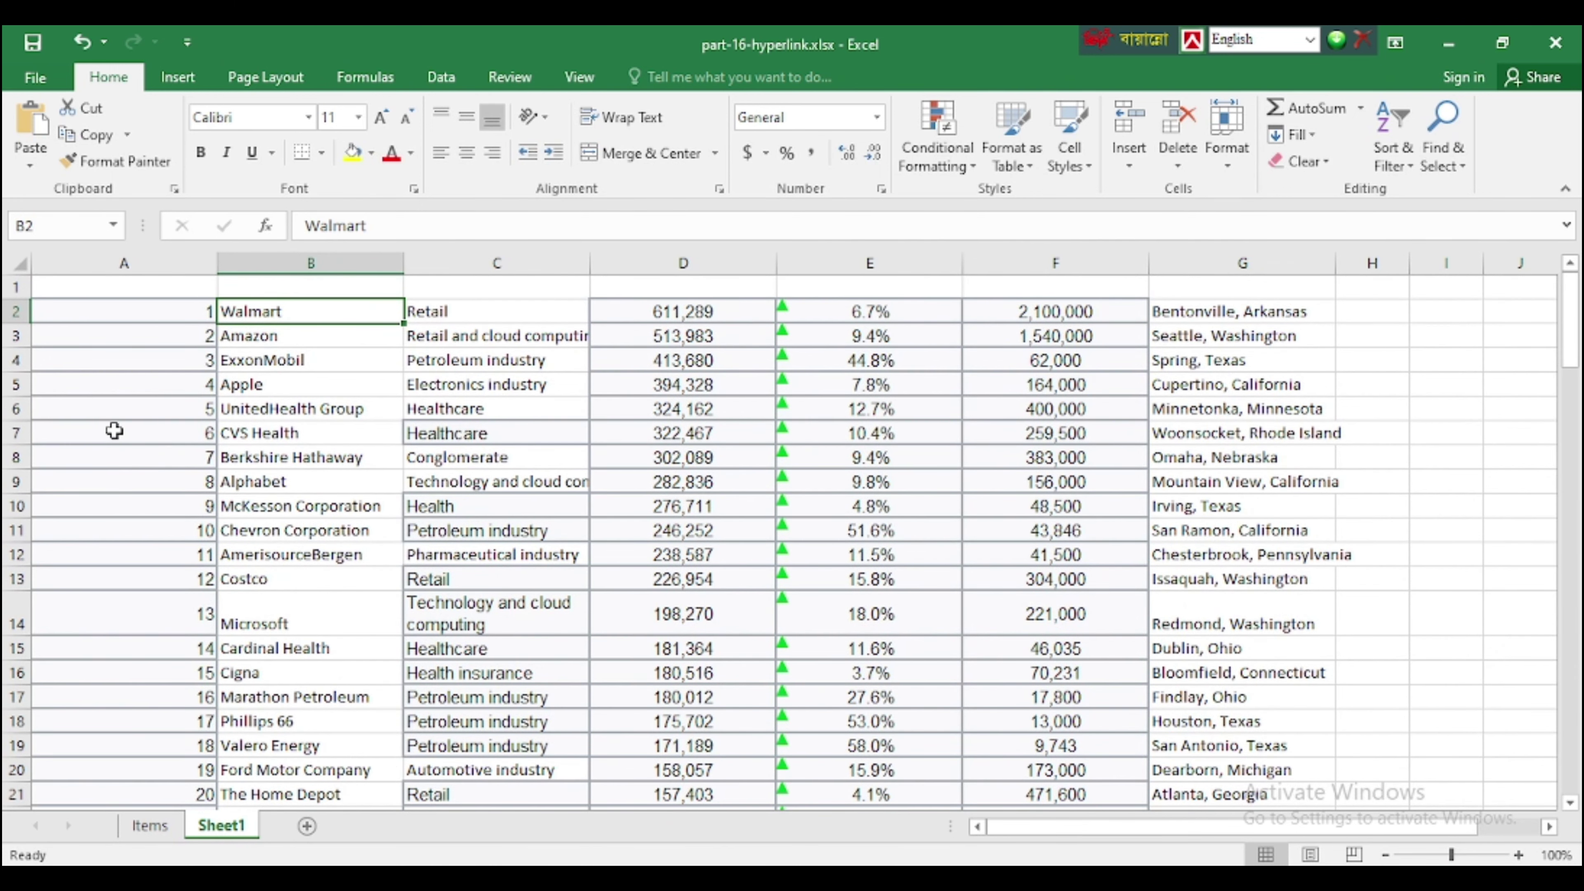
Undo the hyperlink removal and clear only the formats from all cells of Sheet1
key("ctrl+z")
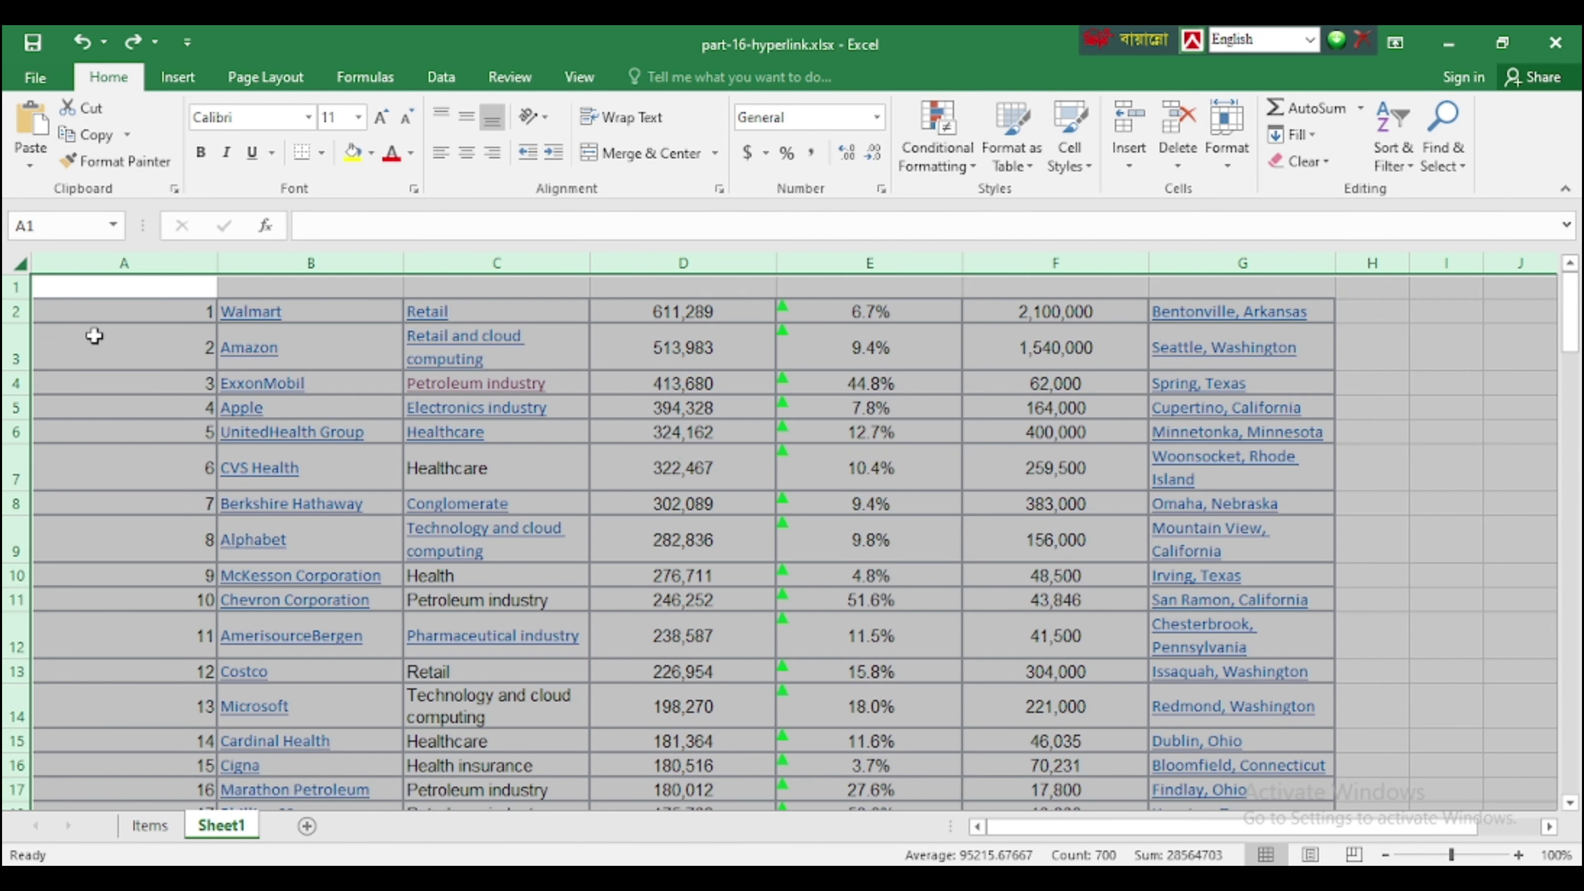
left_click(94, 336)
left_click(22, 269)
left_click(1326, 163)
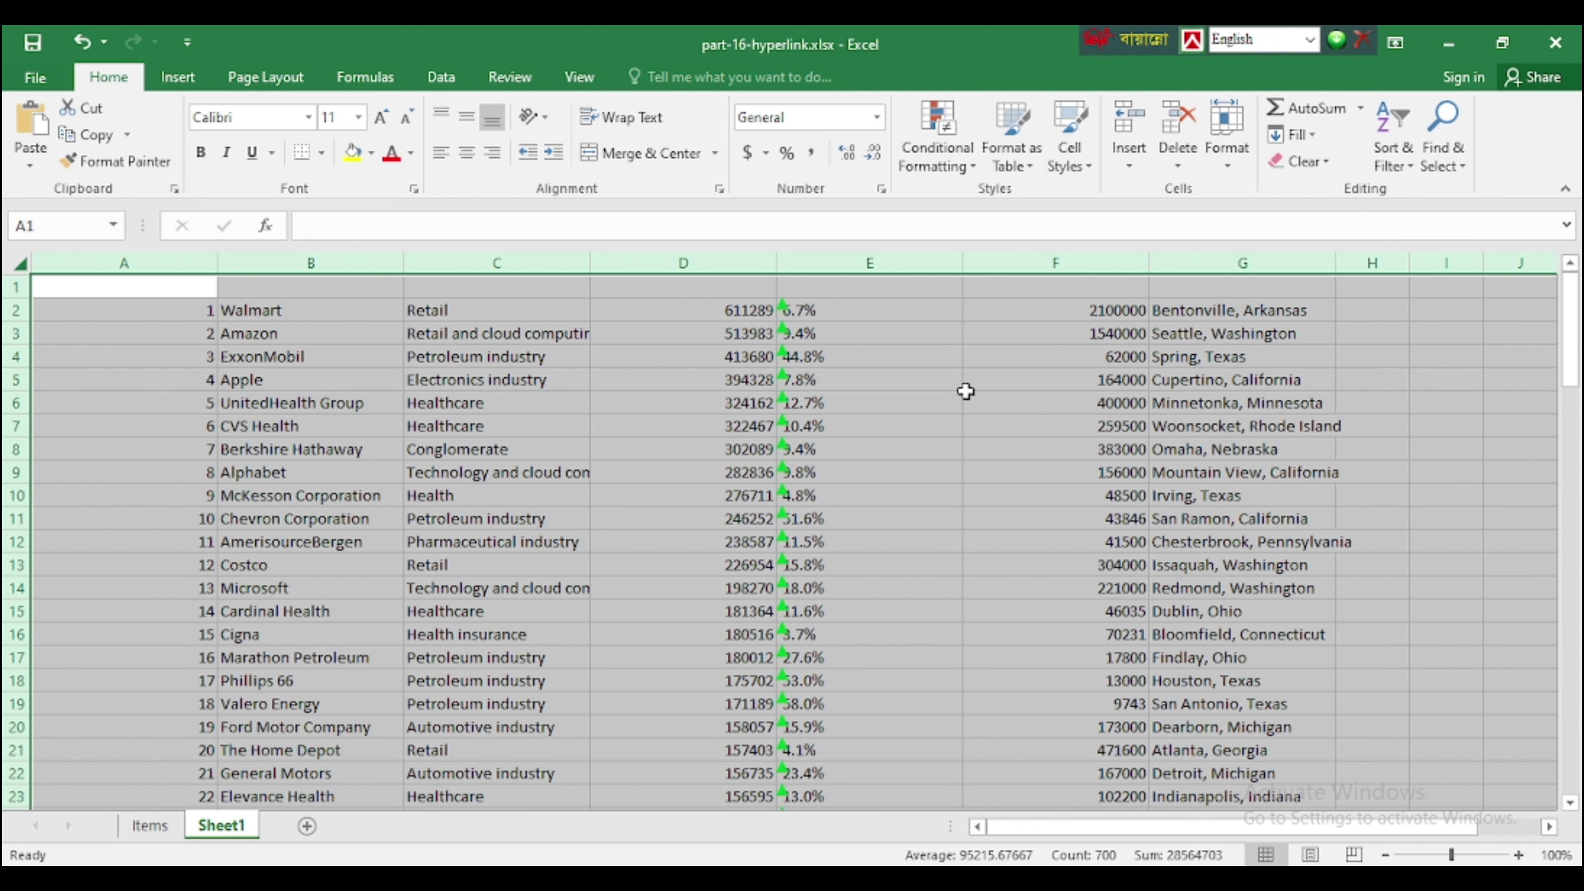
left_click(103, 337)
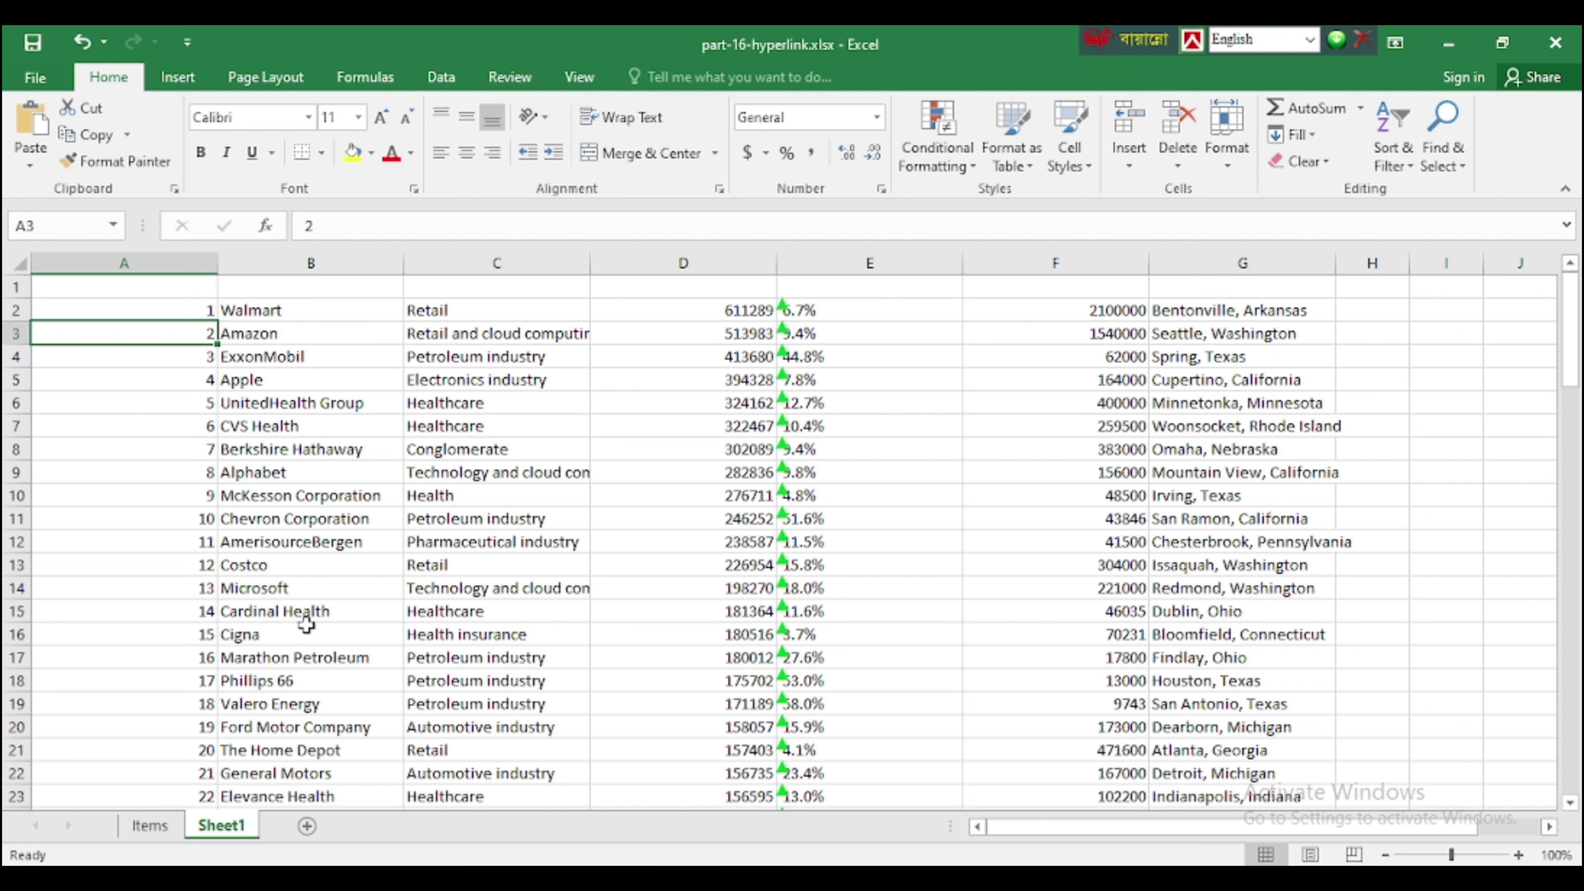
Clear the hyperlinks that remain in all cells of Sheet1
left_click(87, 313)
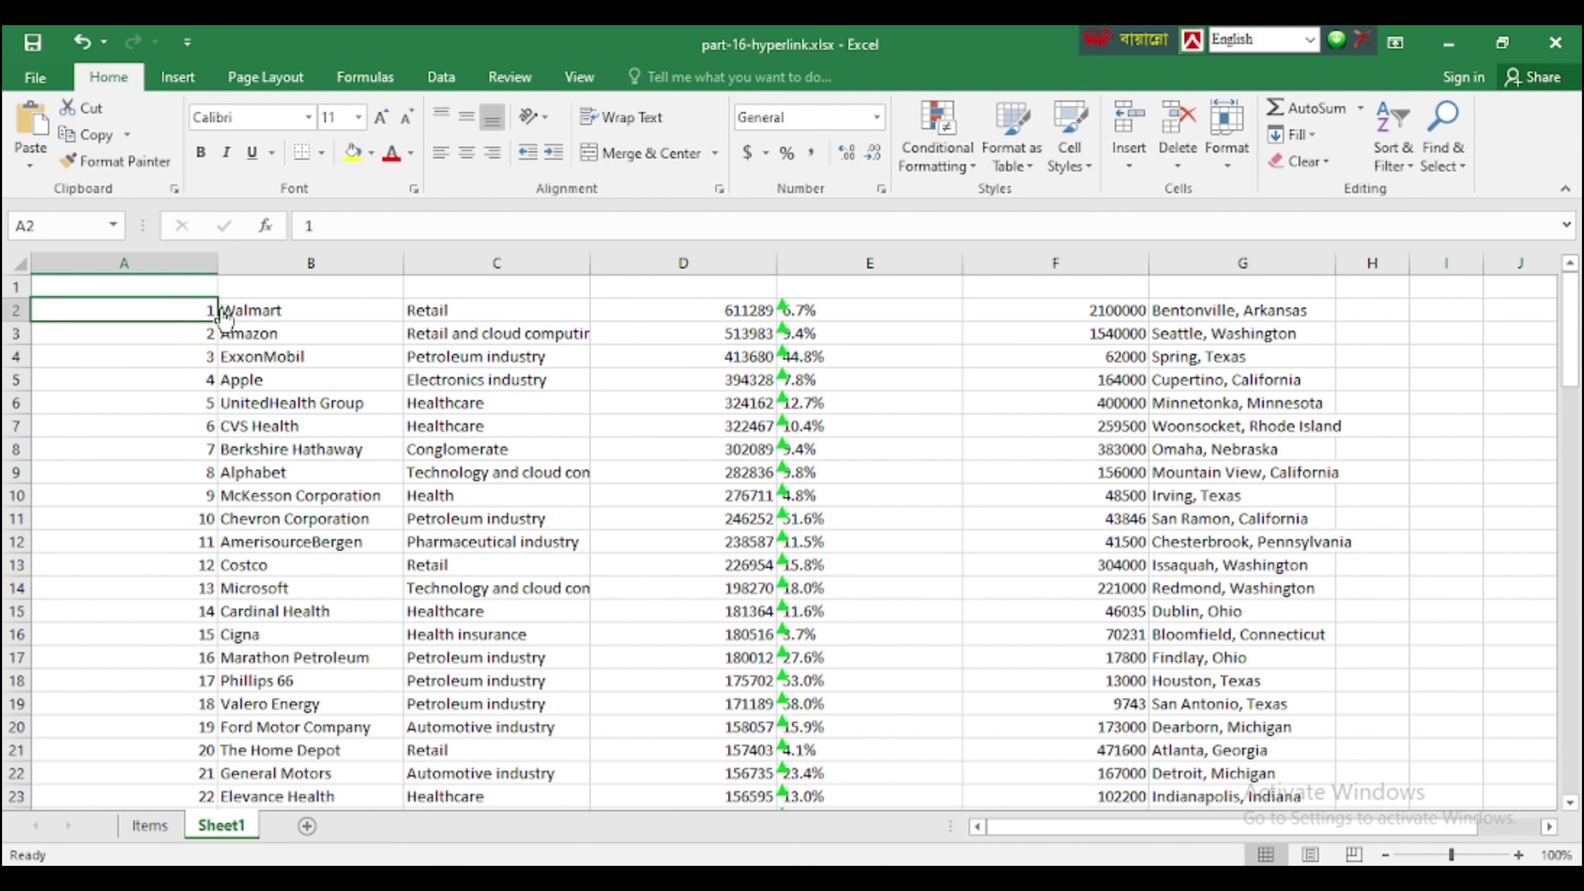
left_click(21, 265)
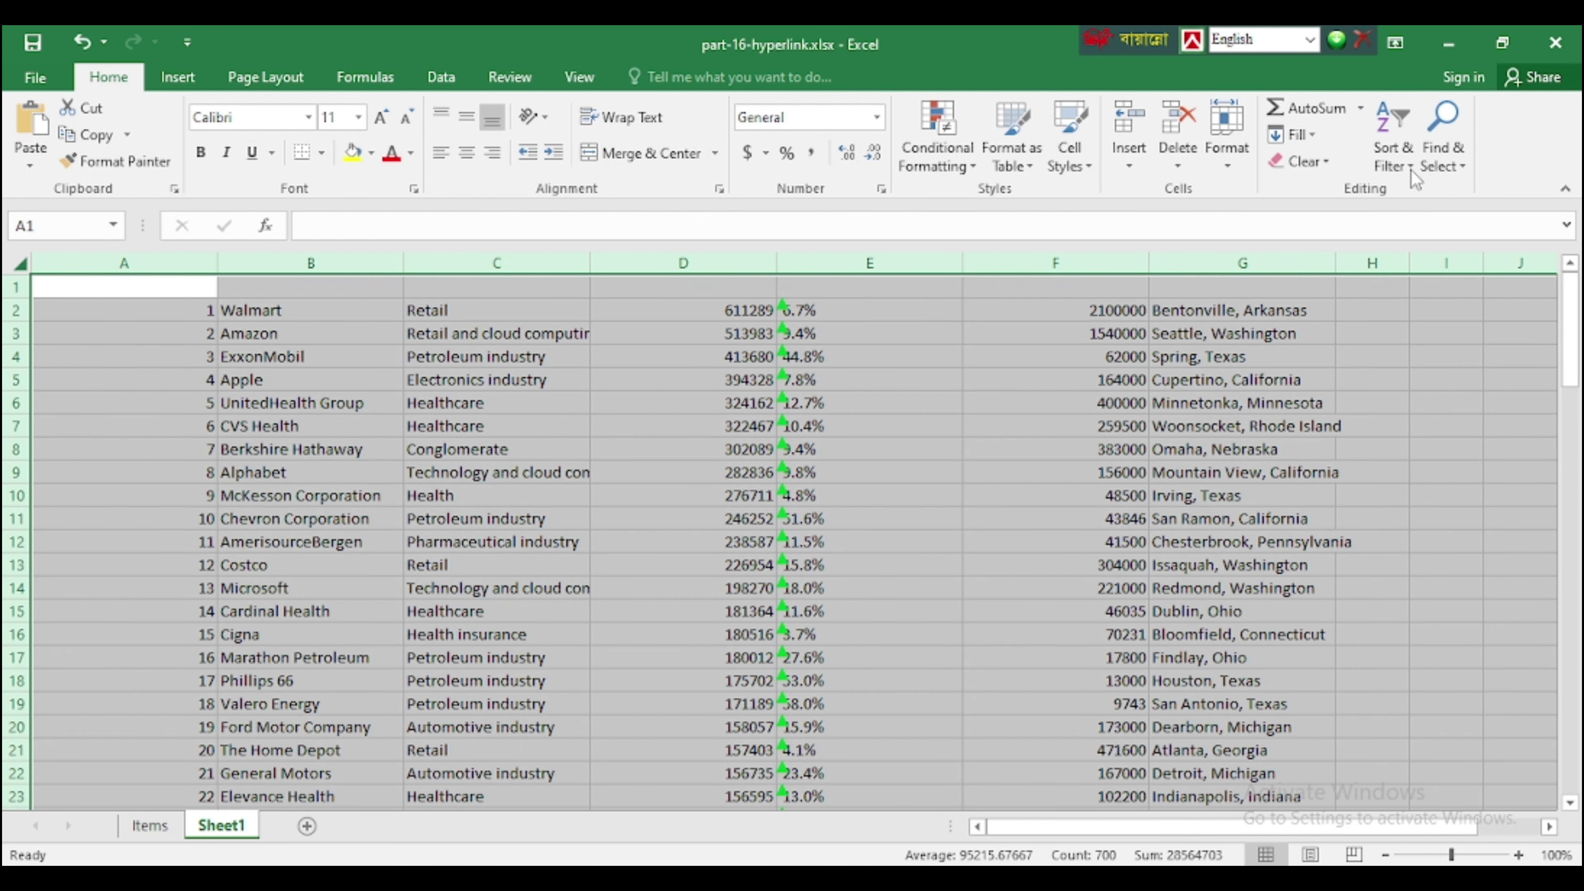
left_click(1321, 161)
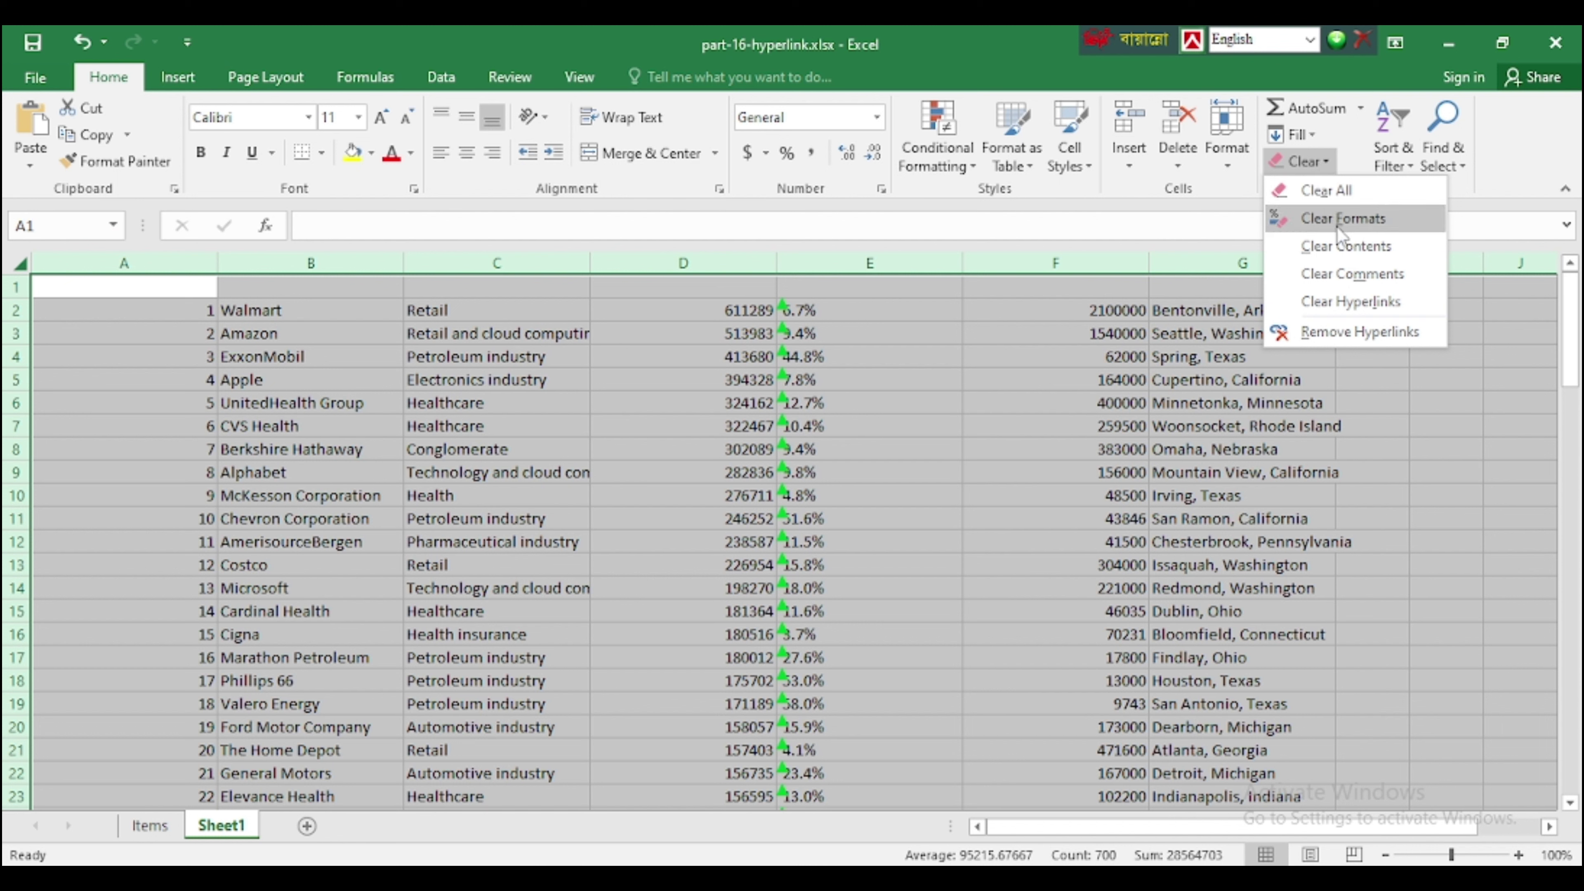
left_click(1308, 307)
left_click(97, 381)
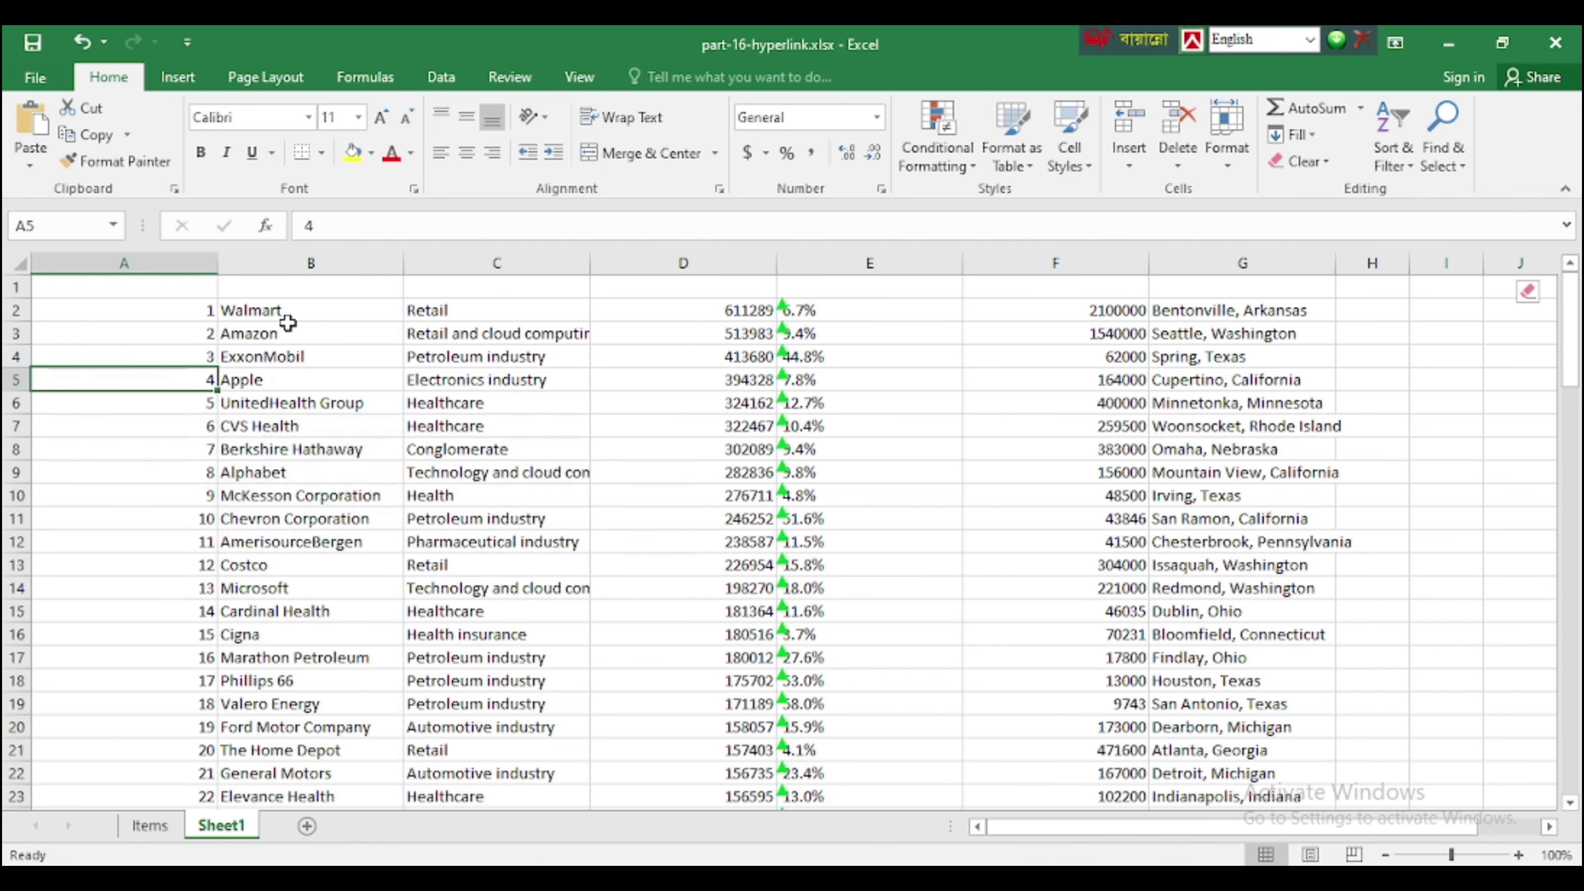
Check several company, industry and revenue cells and the lower table rows for leftover hyperlinks
left_click(279, 309)
left_click(283, 357)
left_click(287, 449)
left_click(290, 518)
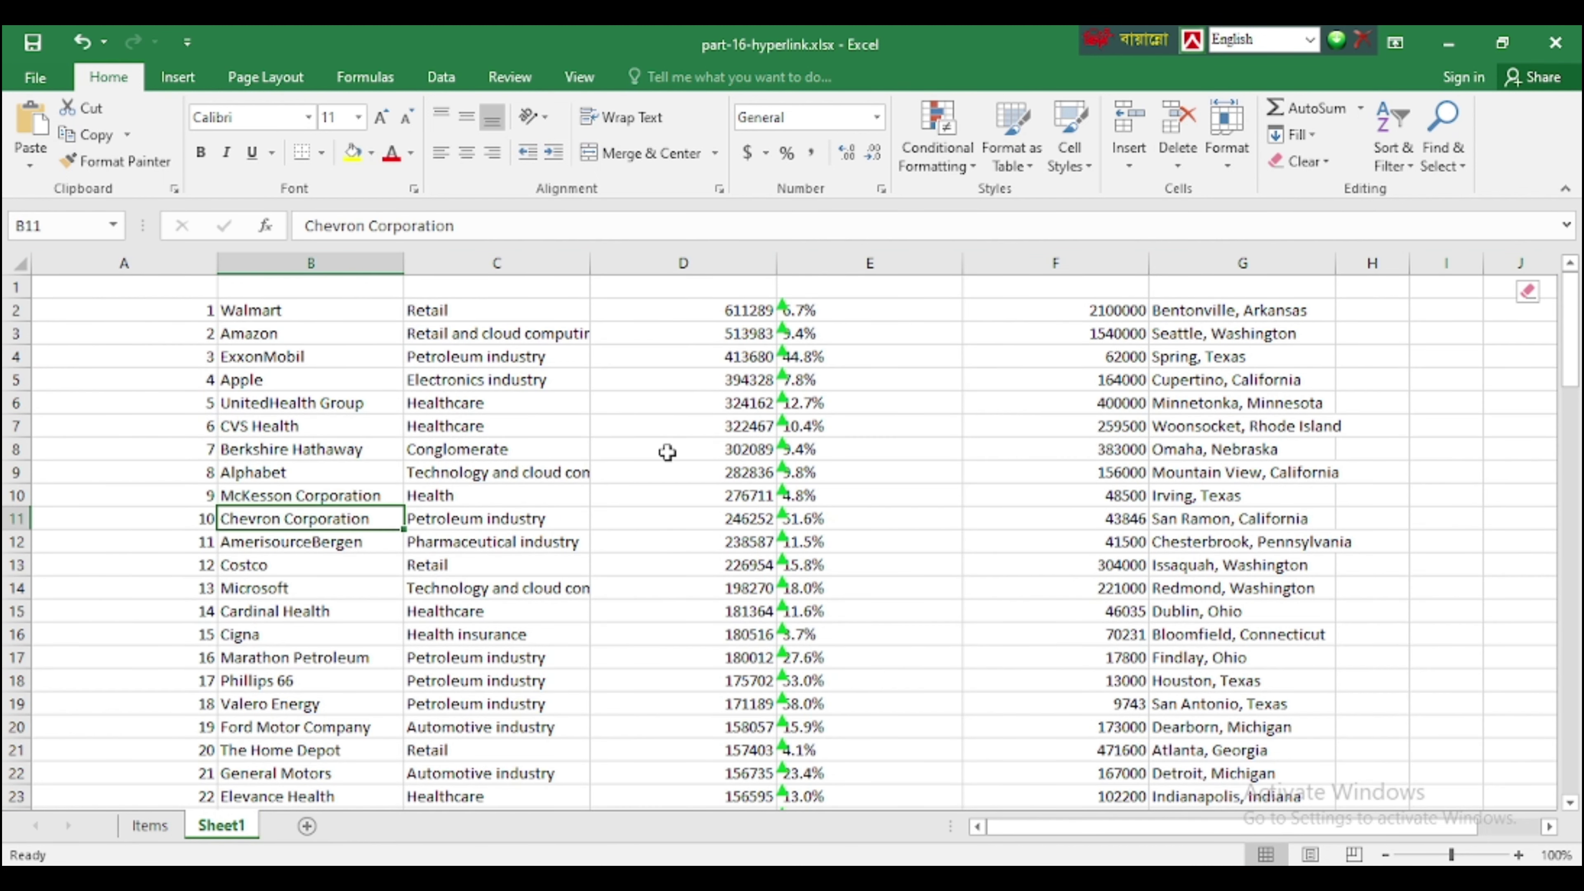
left_click(665, 451)
left_click(505, 405)
left_click(291, 343)
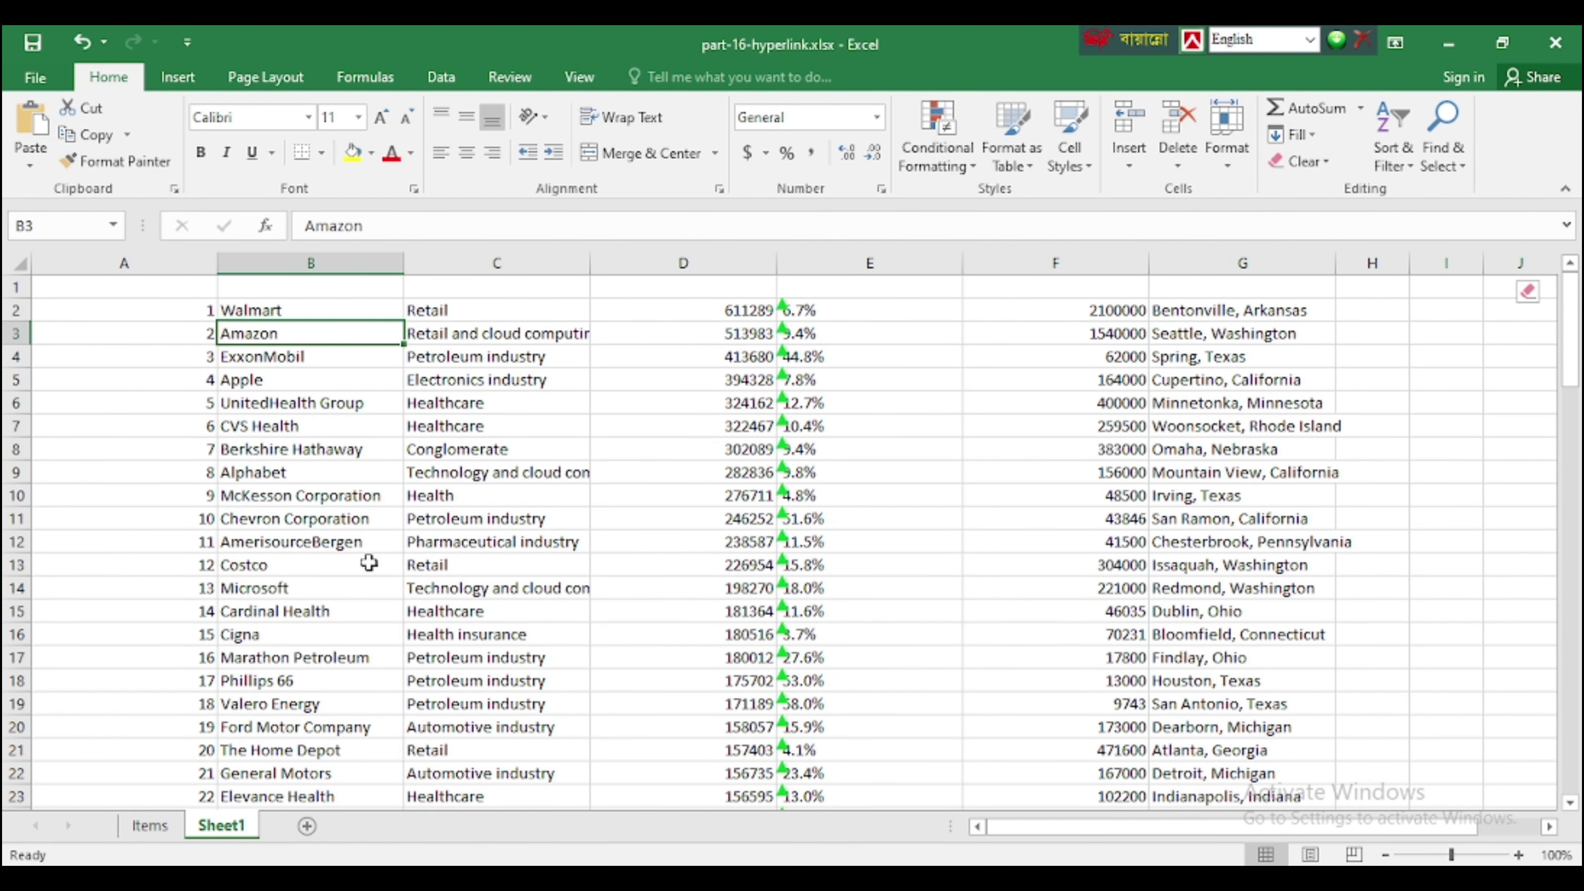
scroll(492, 549, "down", 19)
scroll(520, 619, "down", 5)
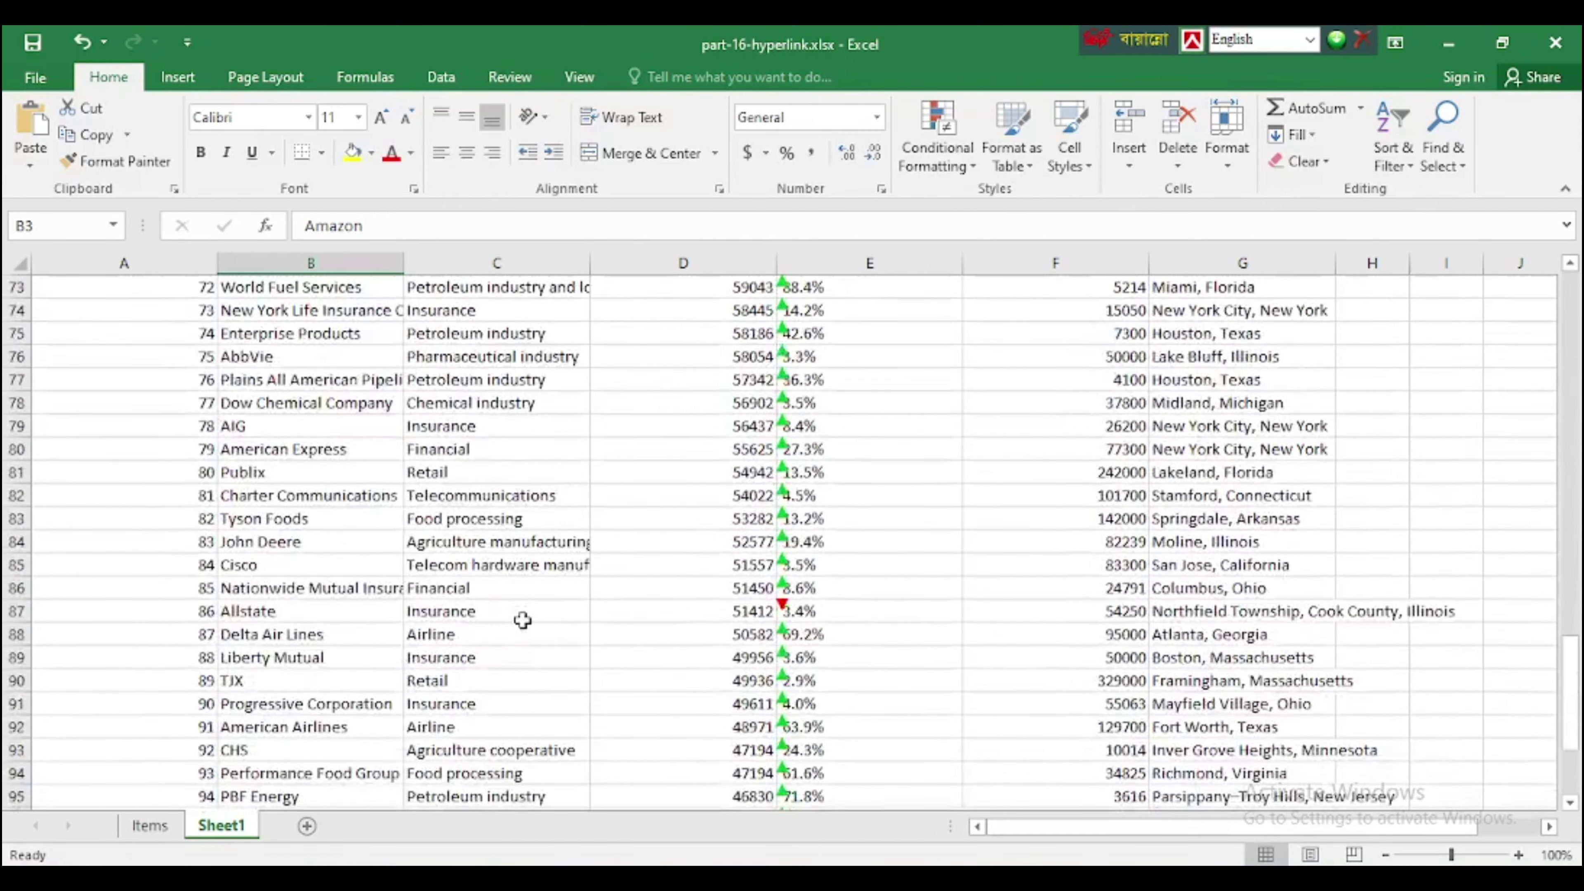